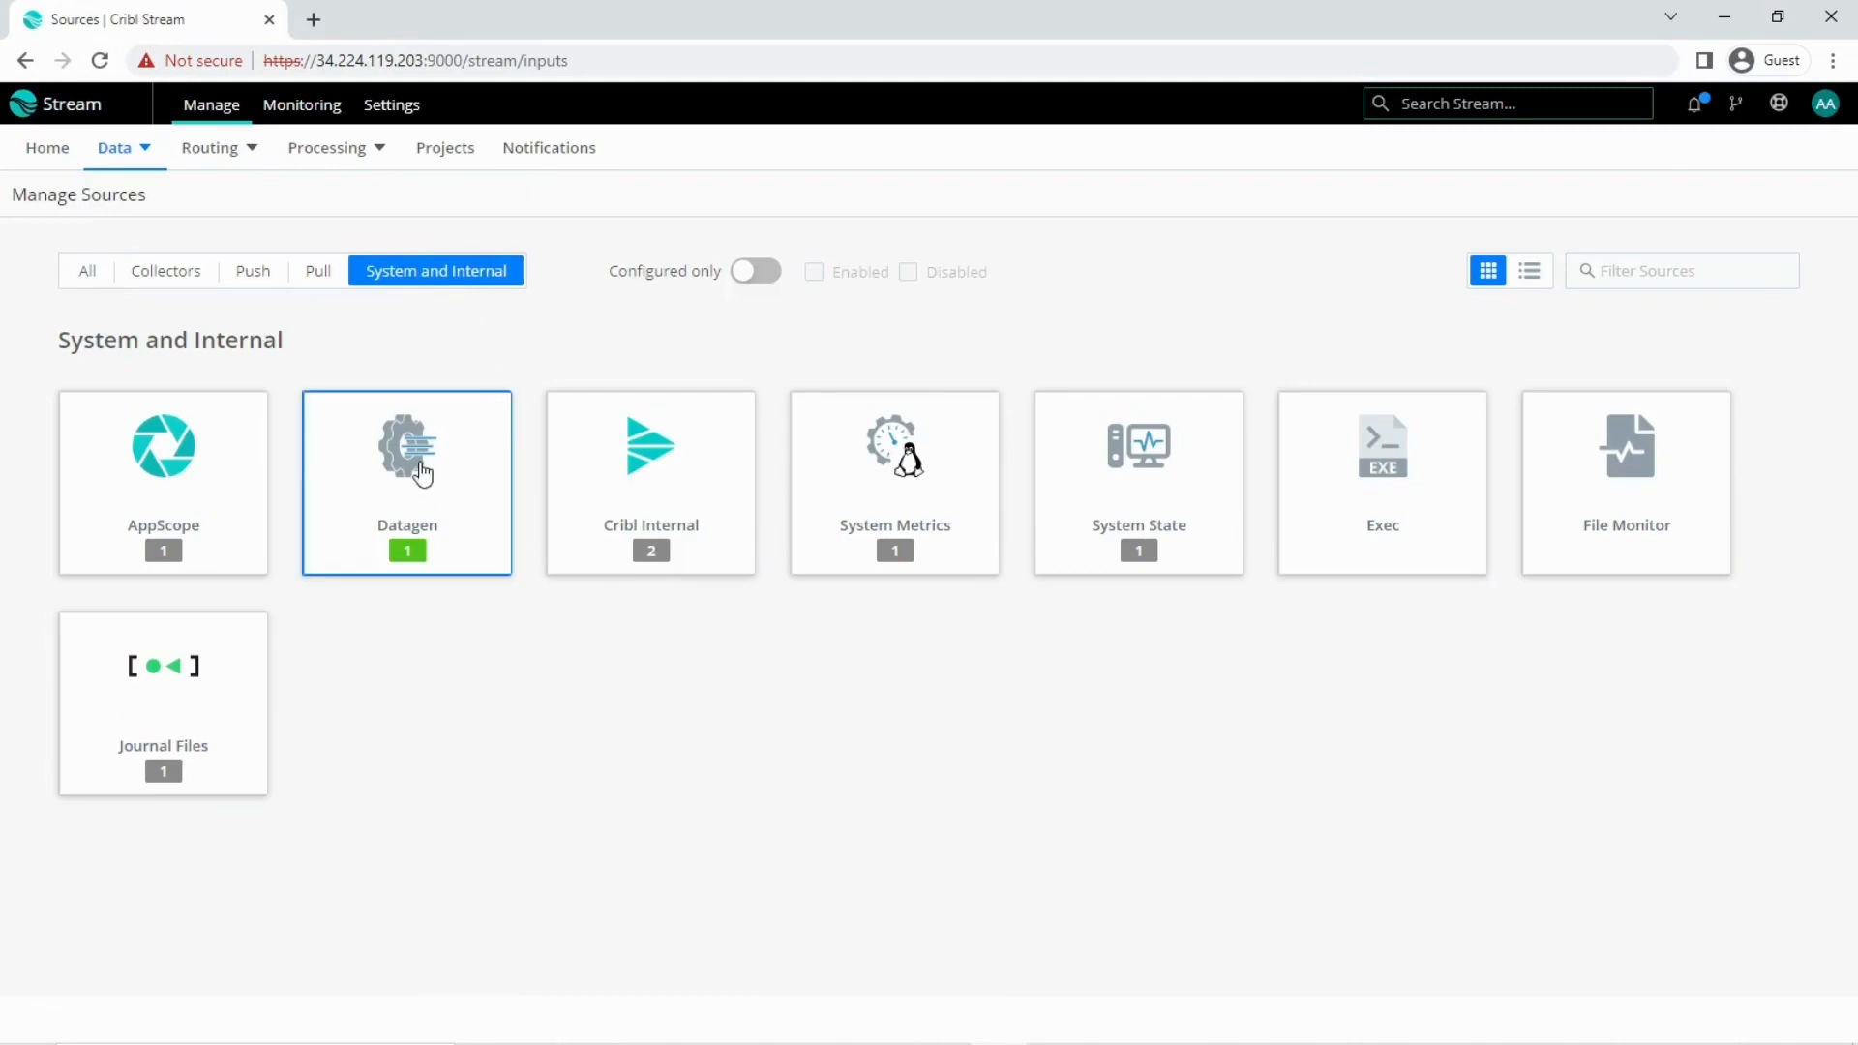
# Start a new Datagen source with the input ID DataGen1
pyautogui.click(418, 469)
pyautogui.click(1790, 267)
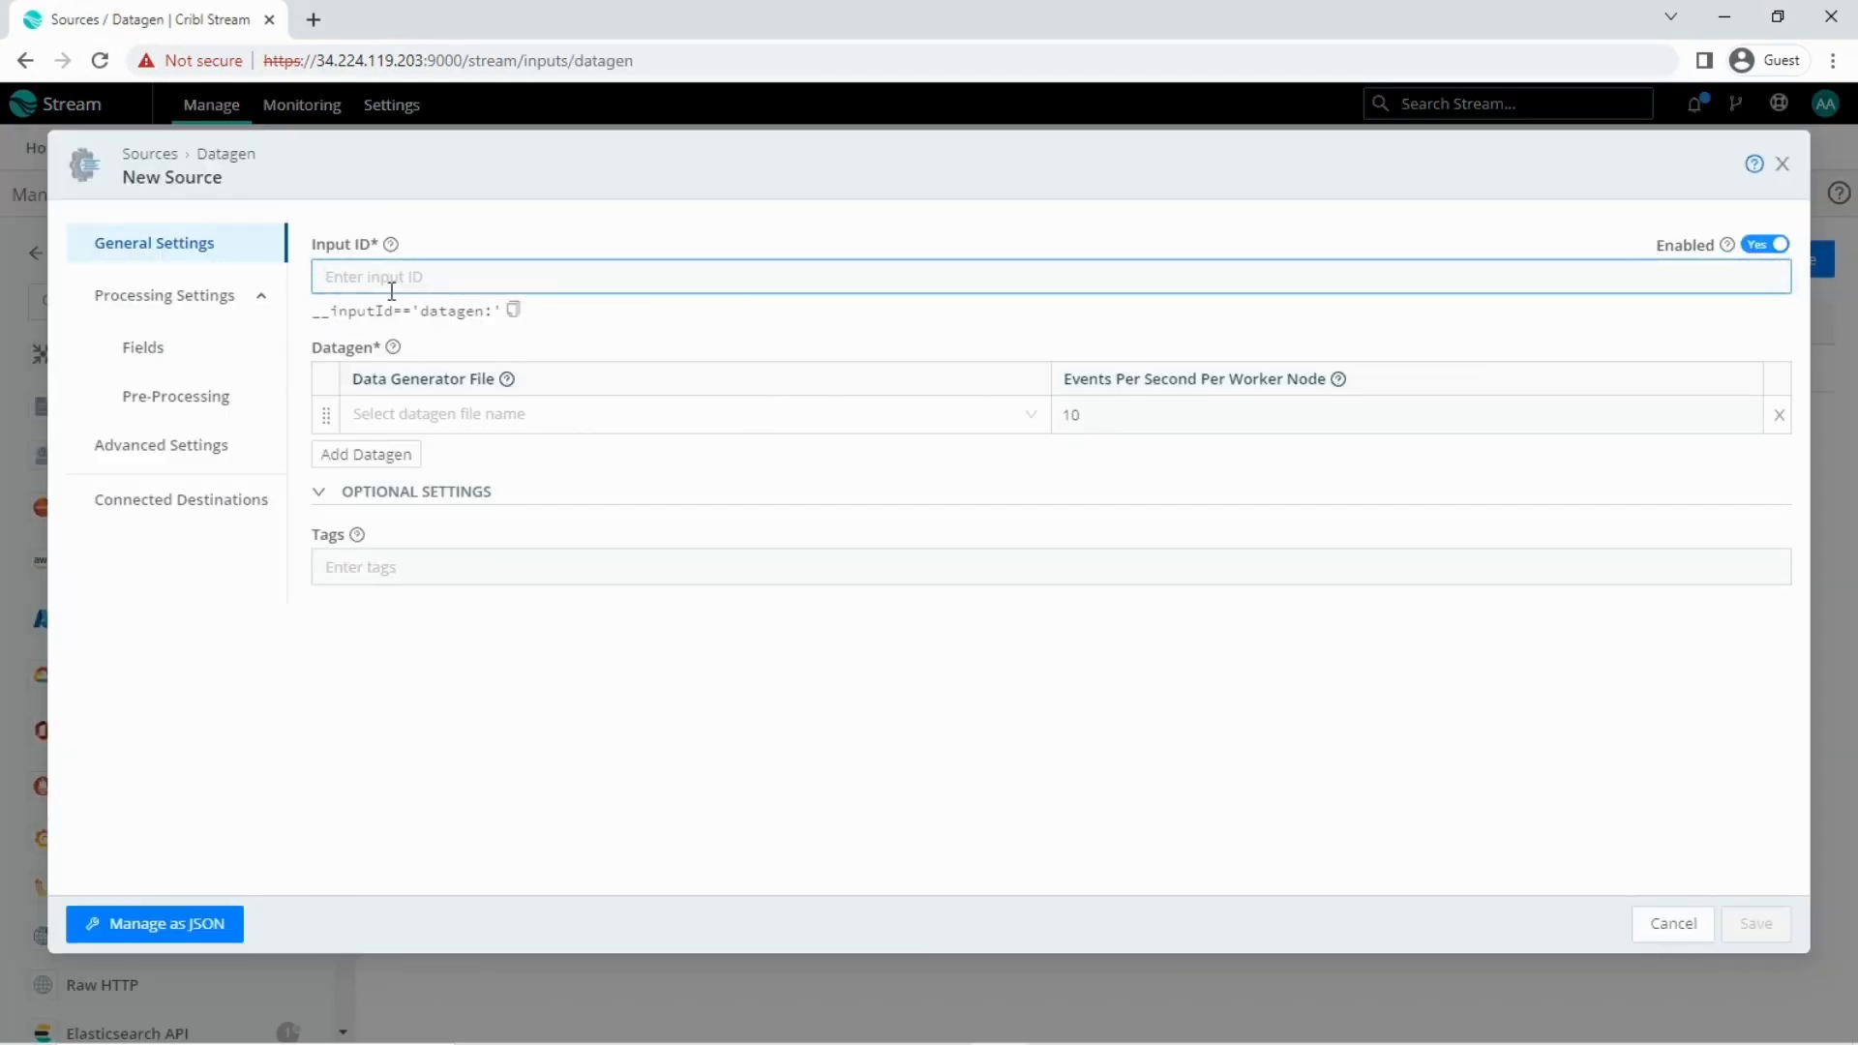
pyautogui.write('DataGen1')
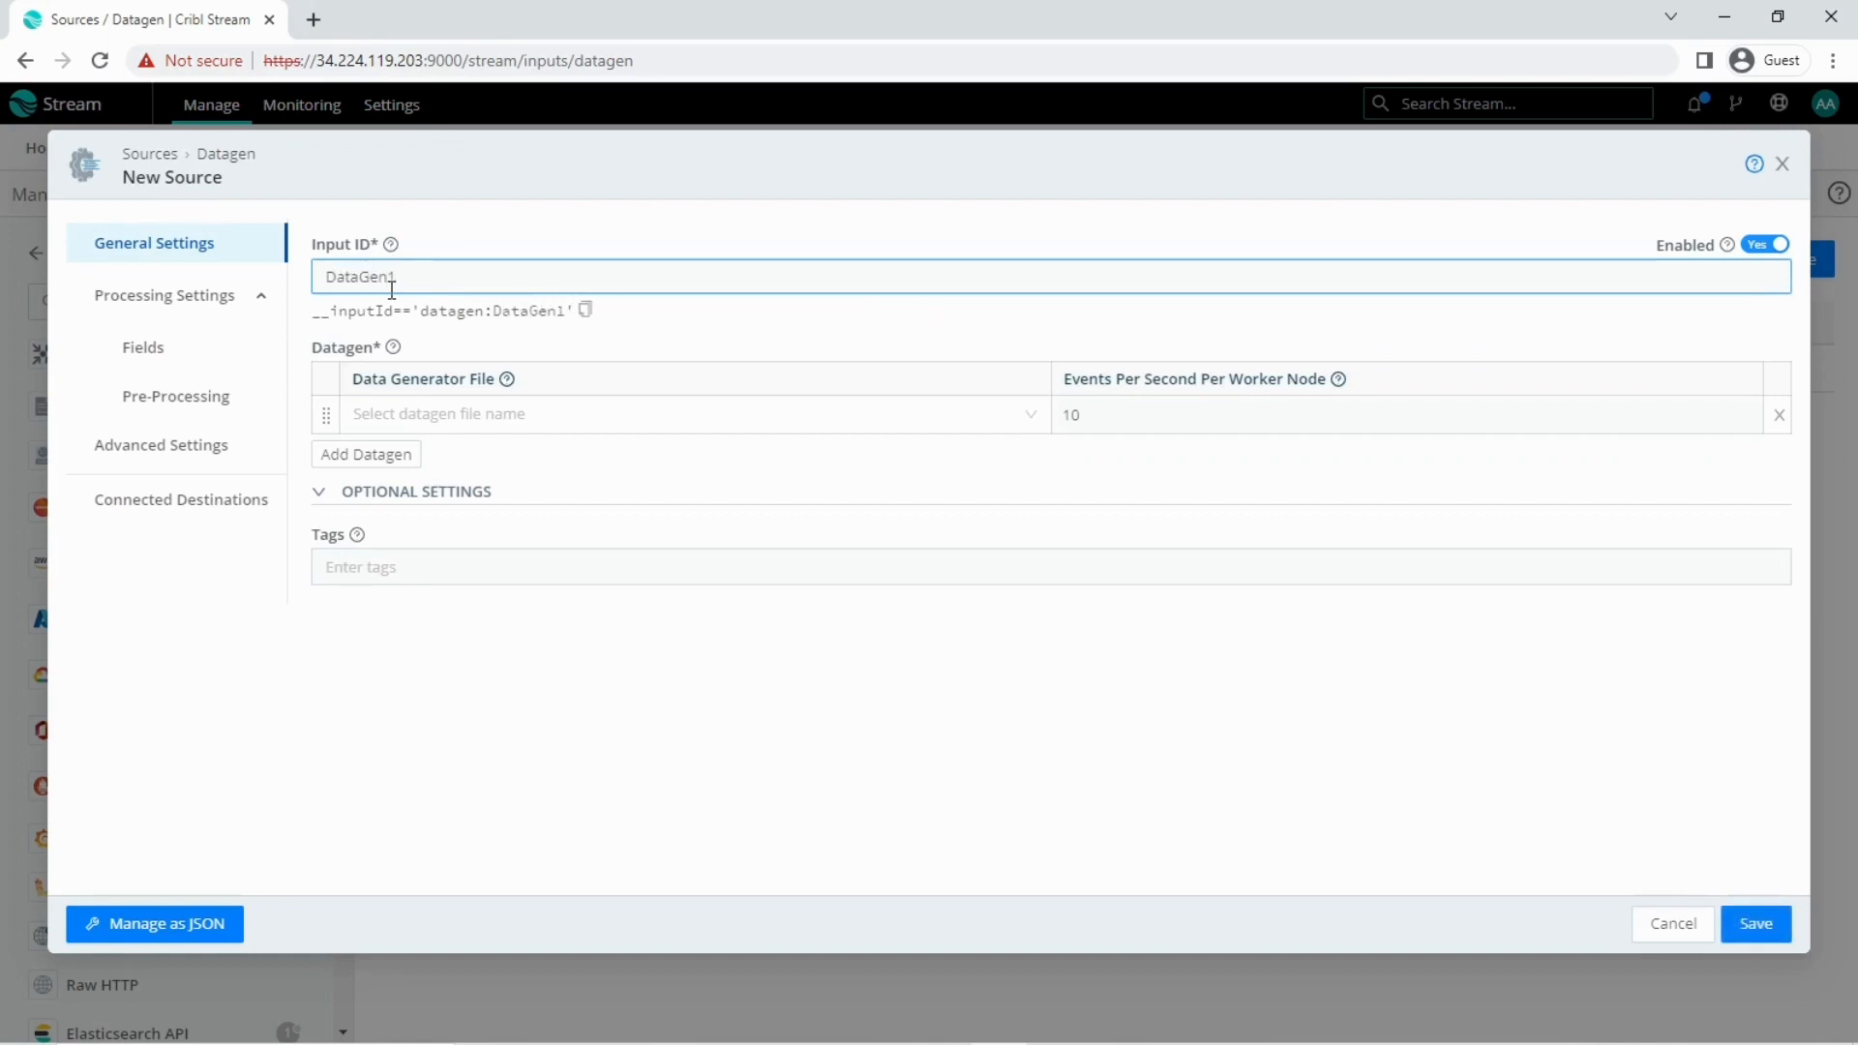
# Use syslog.log as the source's first data generator file and set its rate to 1 event per second per worker node
pyautogui.click(385, 413)
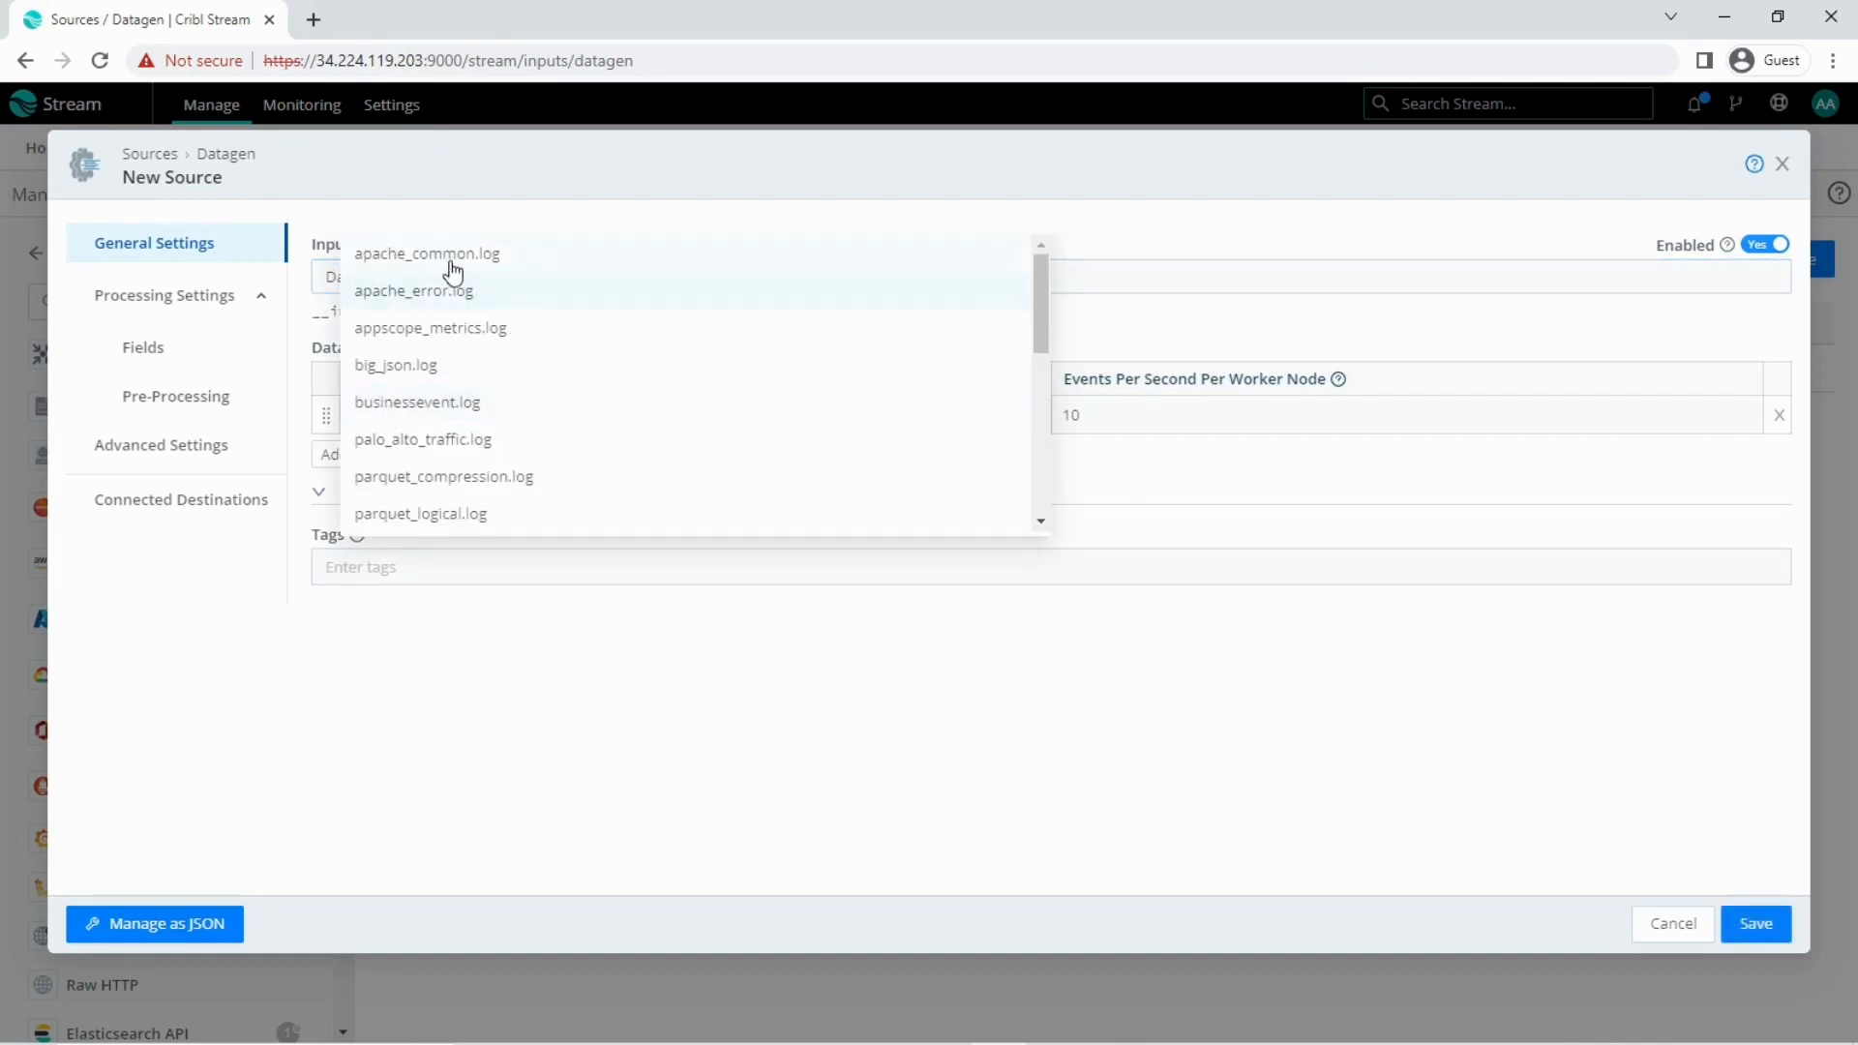
pyautogui.scroll(-1, 482, 383)
pyautogui.scroll(-3, 482, 387)
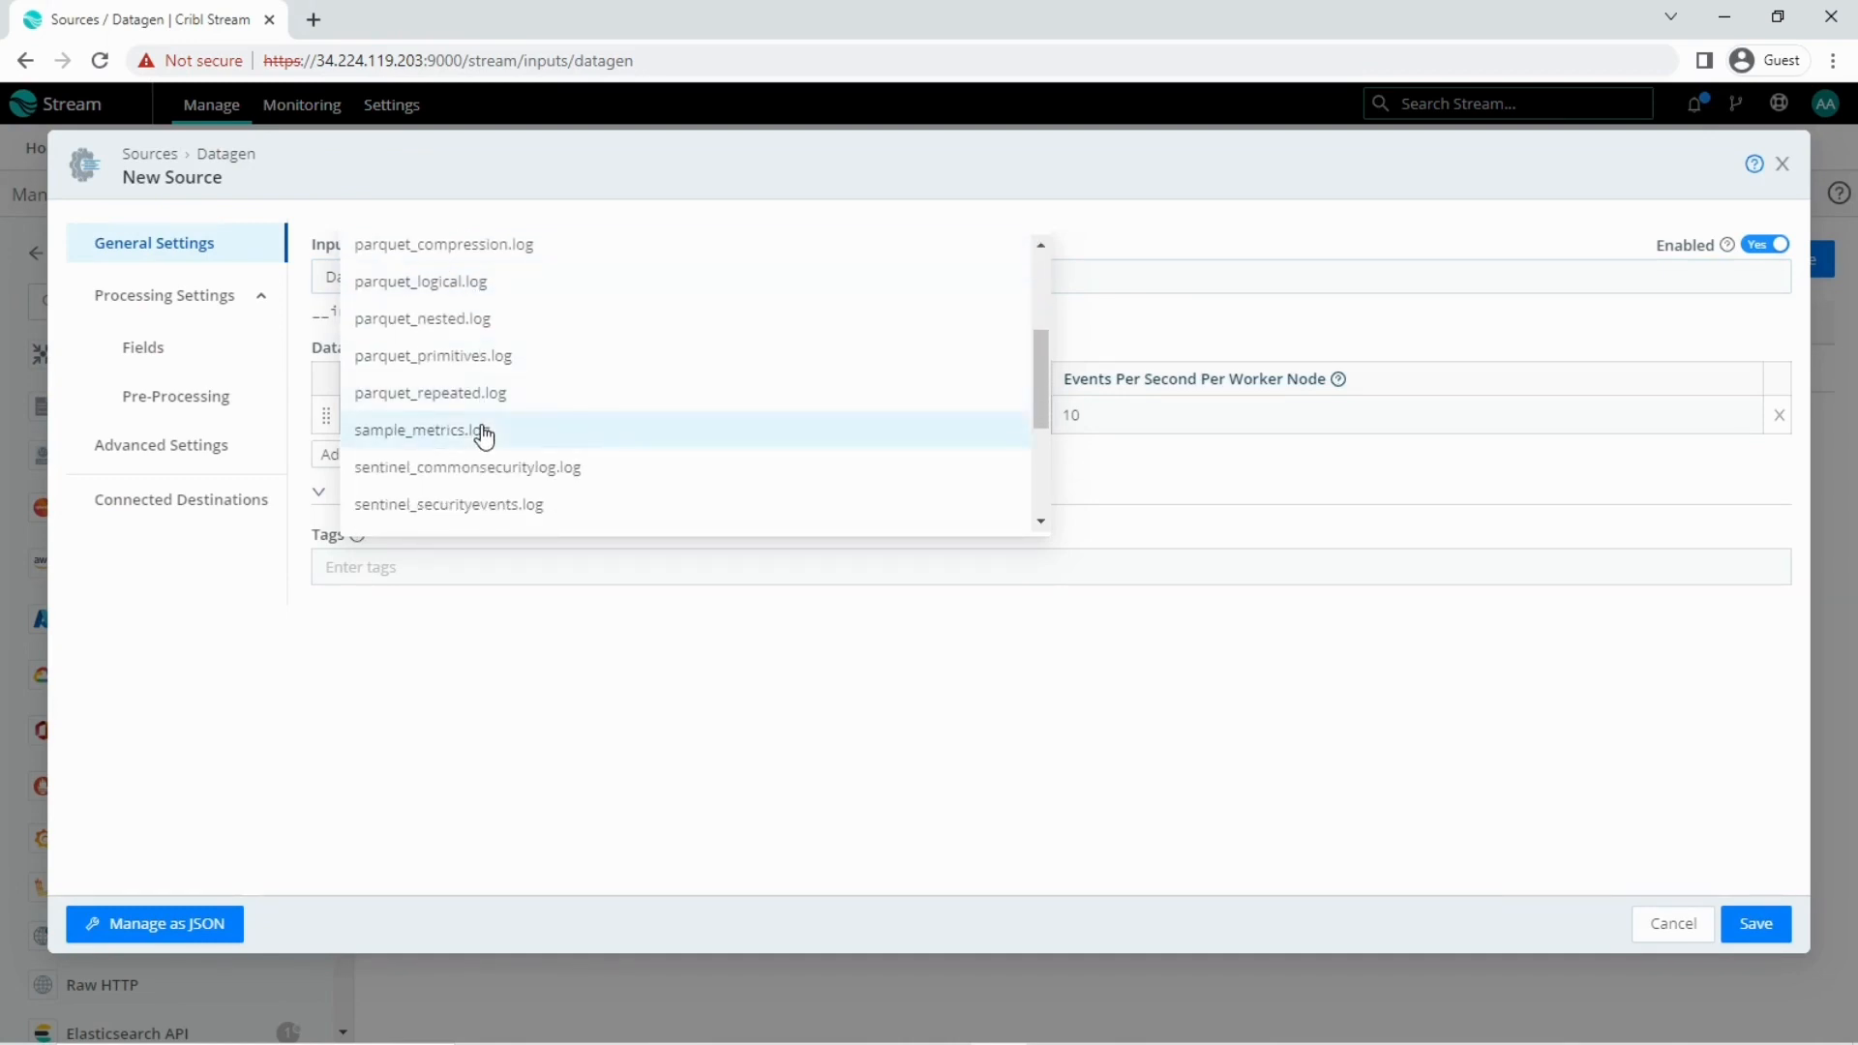
pyautogui.scroll(-2, 501, 440)
pyautogui.scroll(-3, 498, 450)
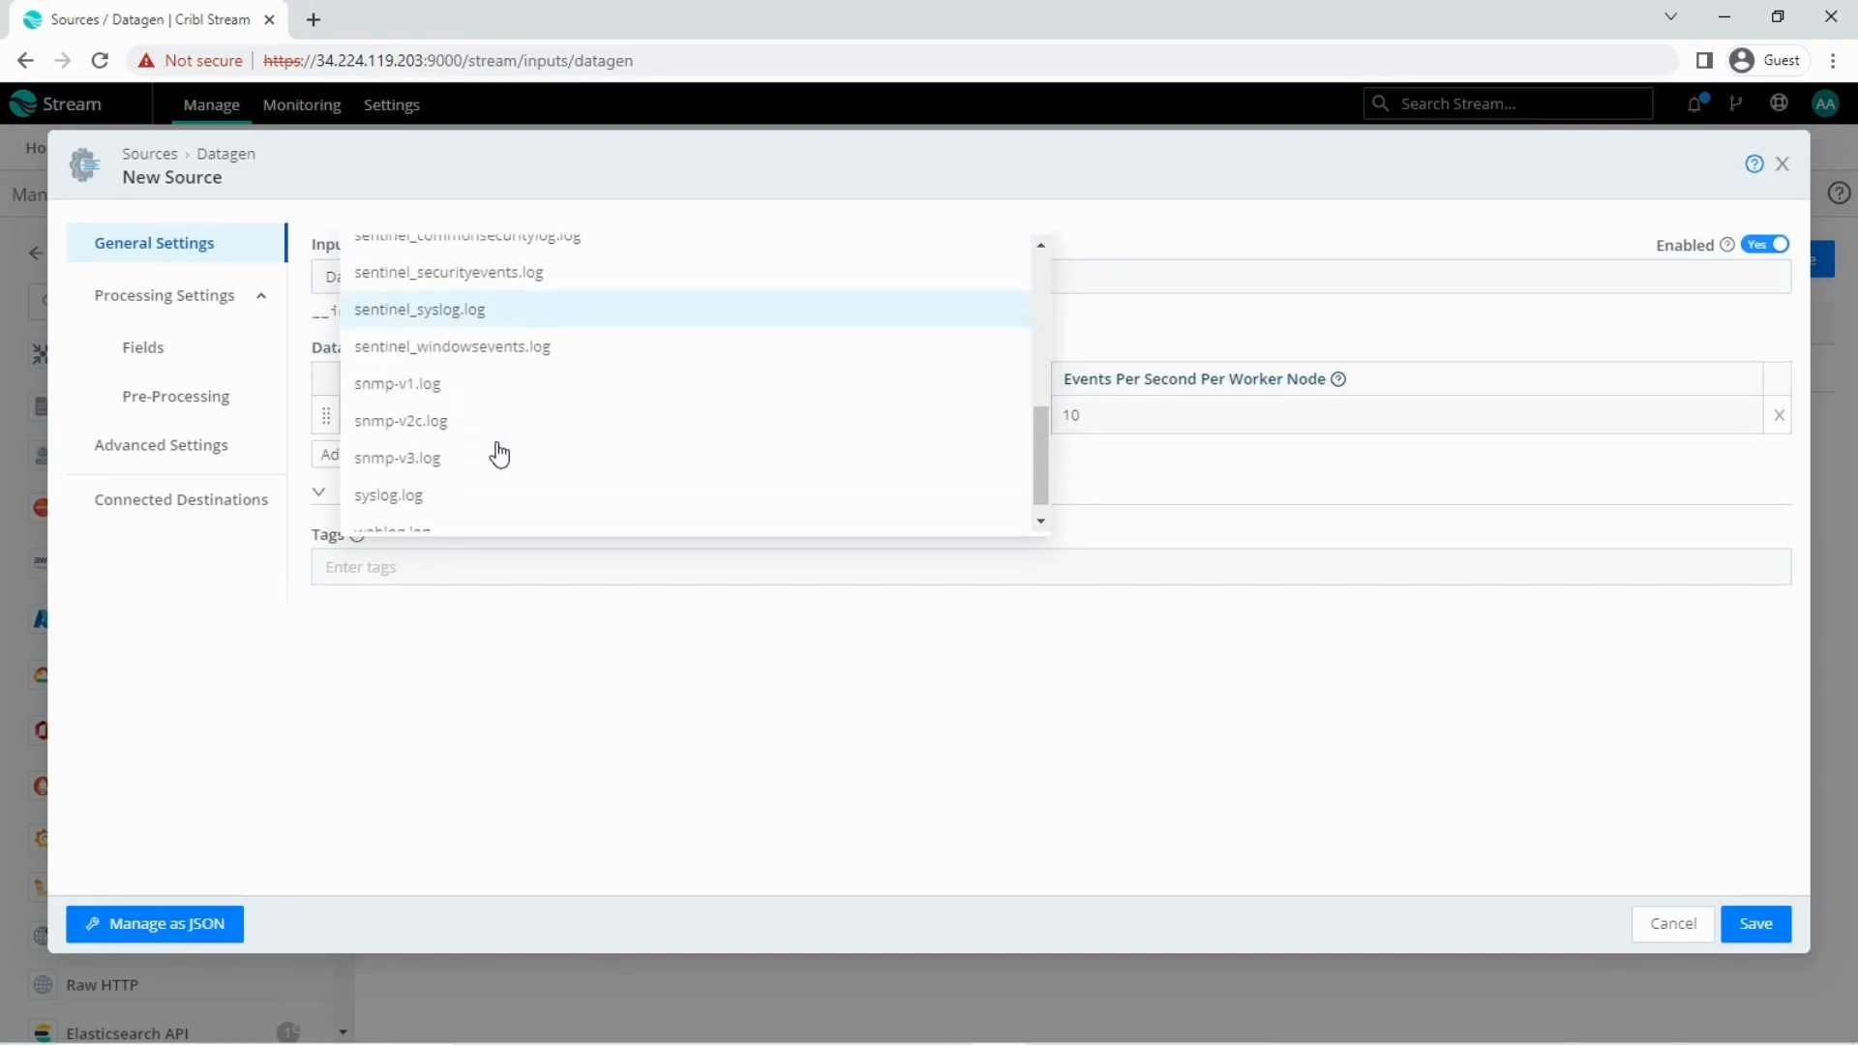
pyautogui.scroll(-1, 497, 455)
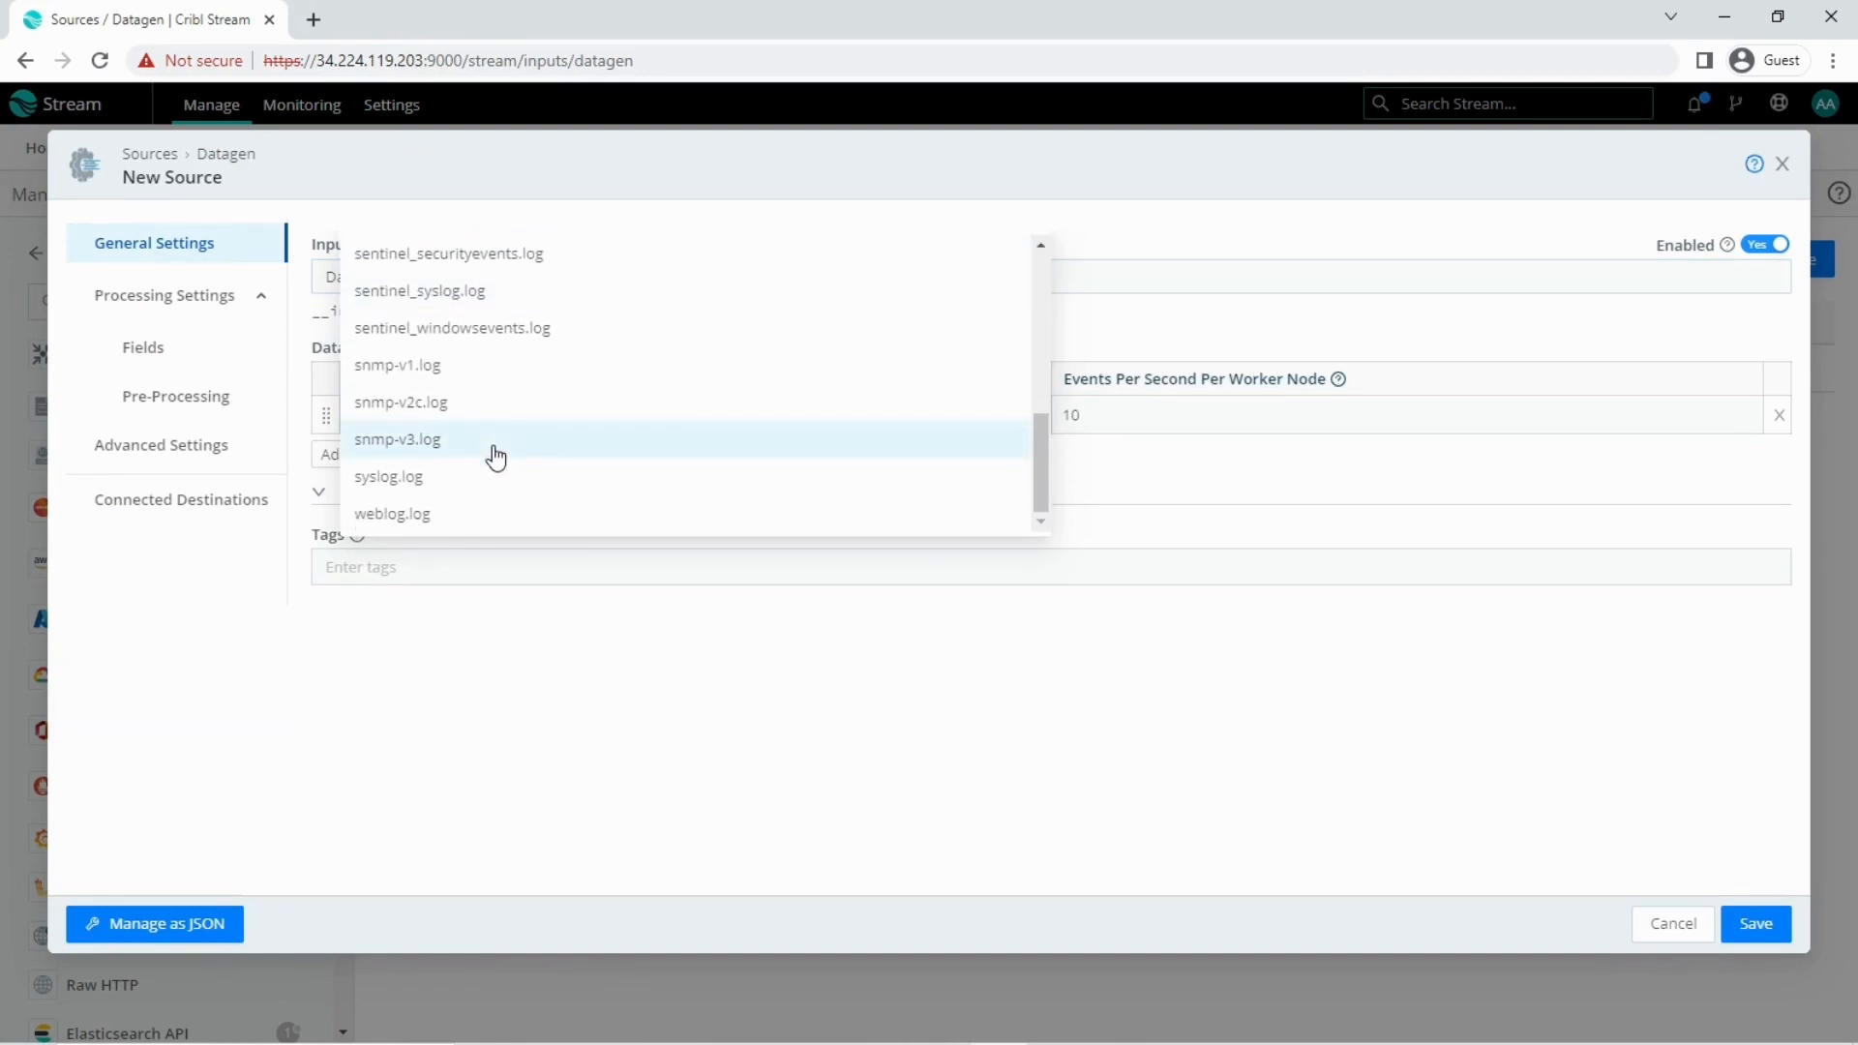
pyautogui.click(453, 482)
pyautogui.click(1186, 414)
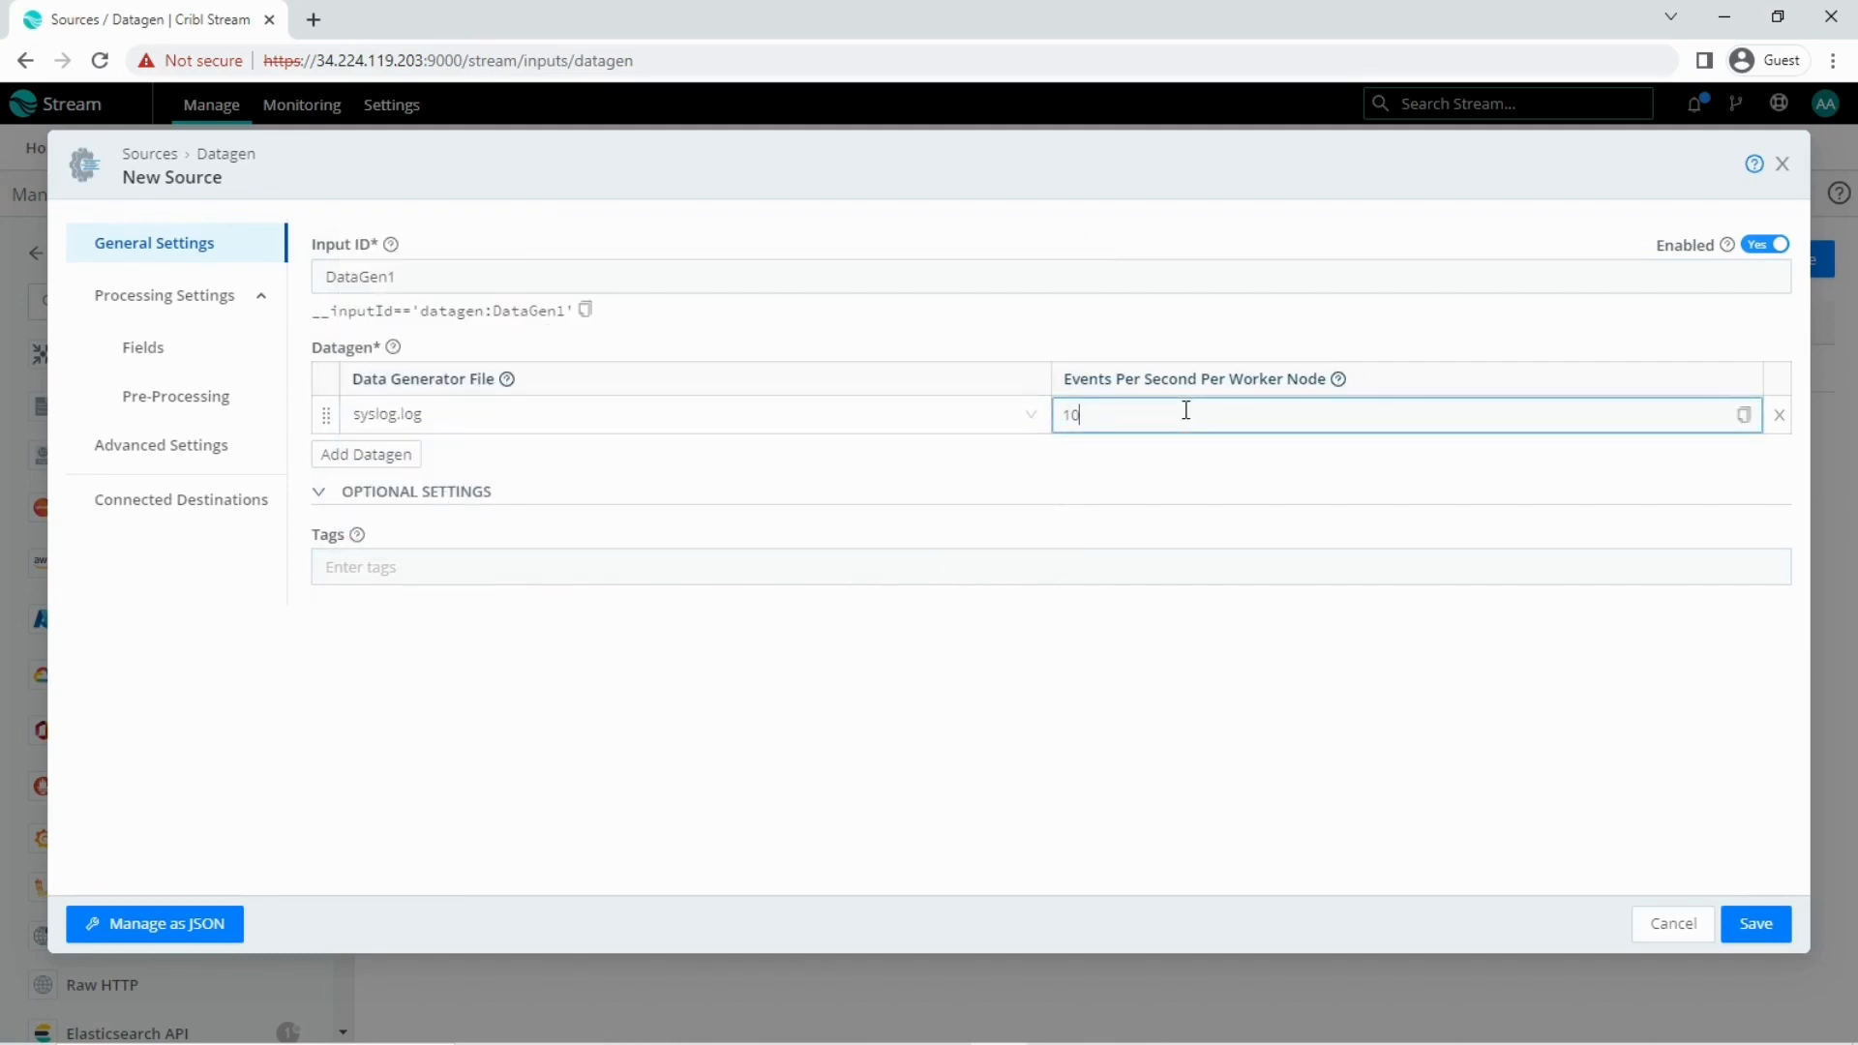
pyautogui.moveTo(1340, 387)
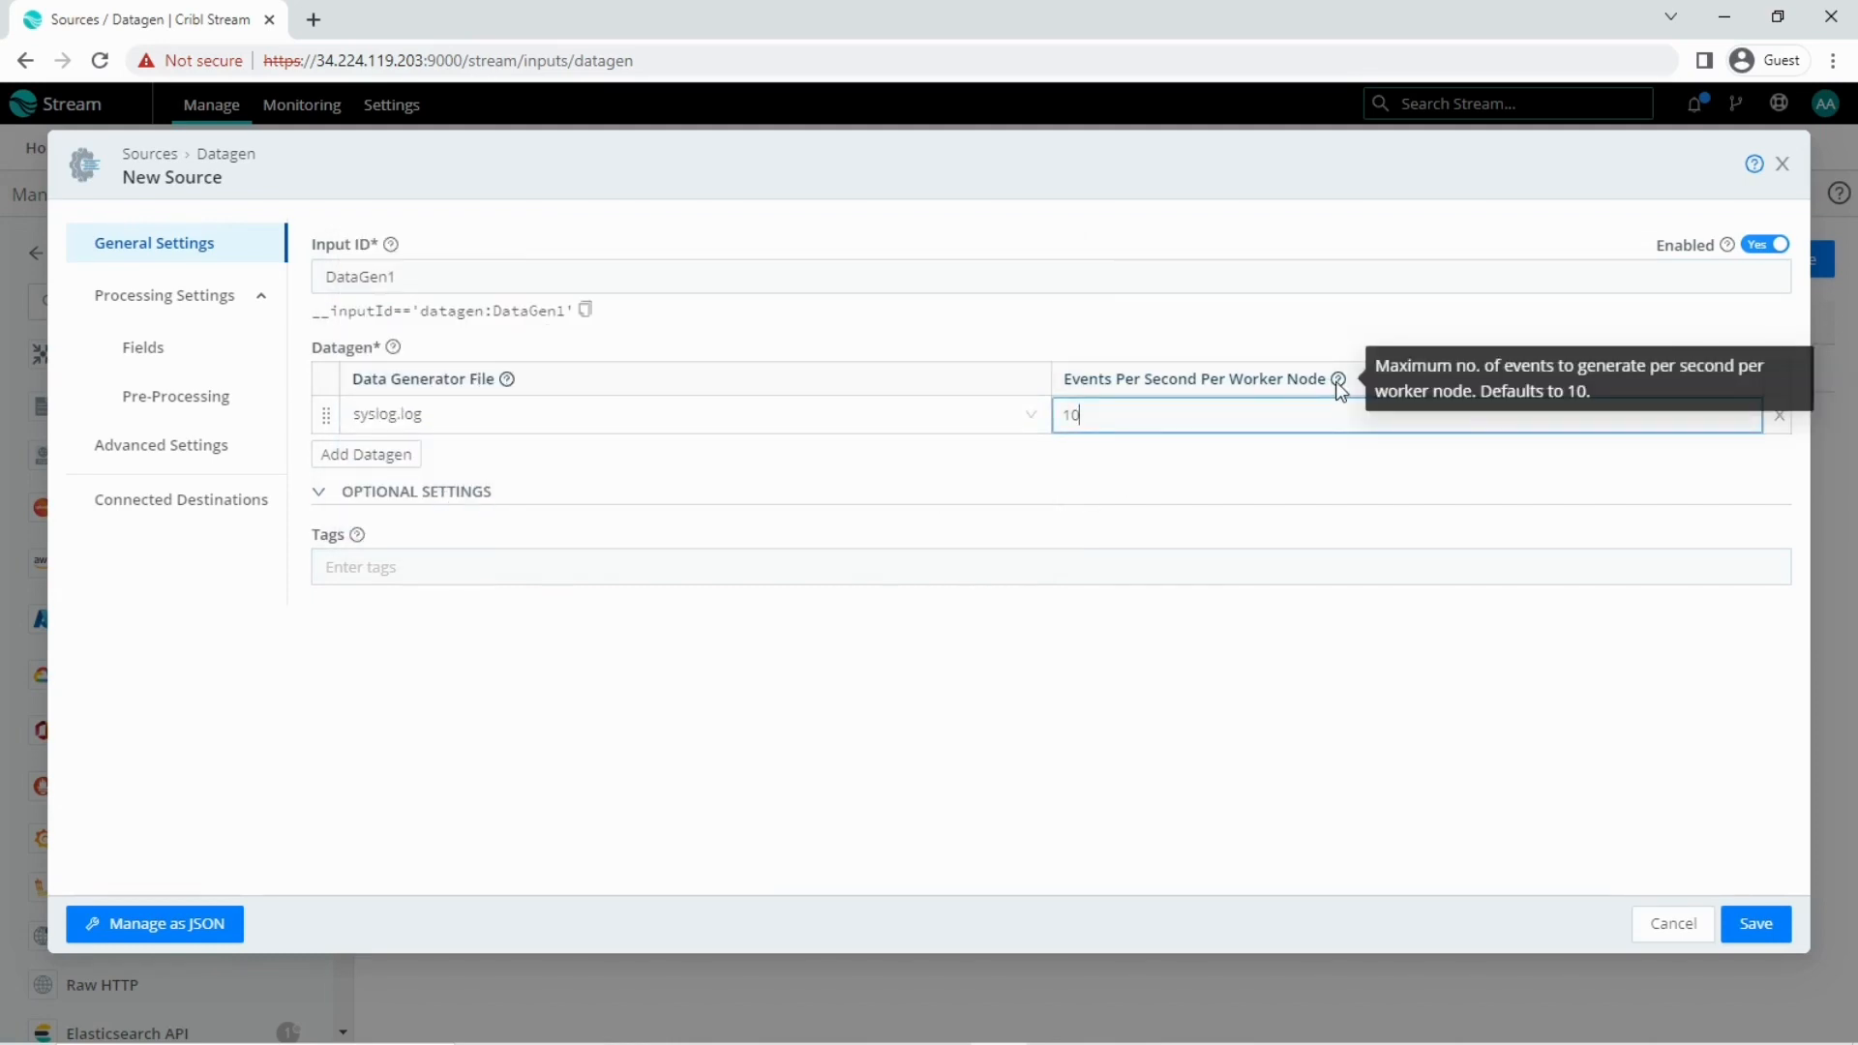
pyautogui.doubleClick(1165, 415)
pyautogui.write('1')
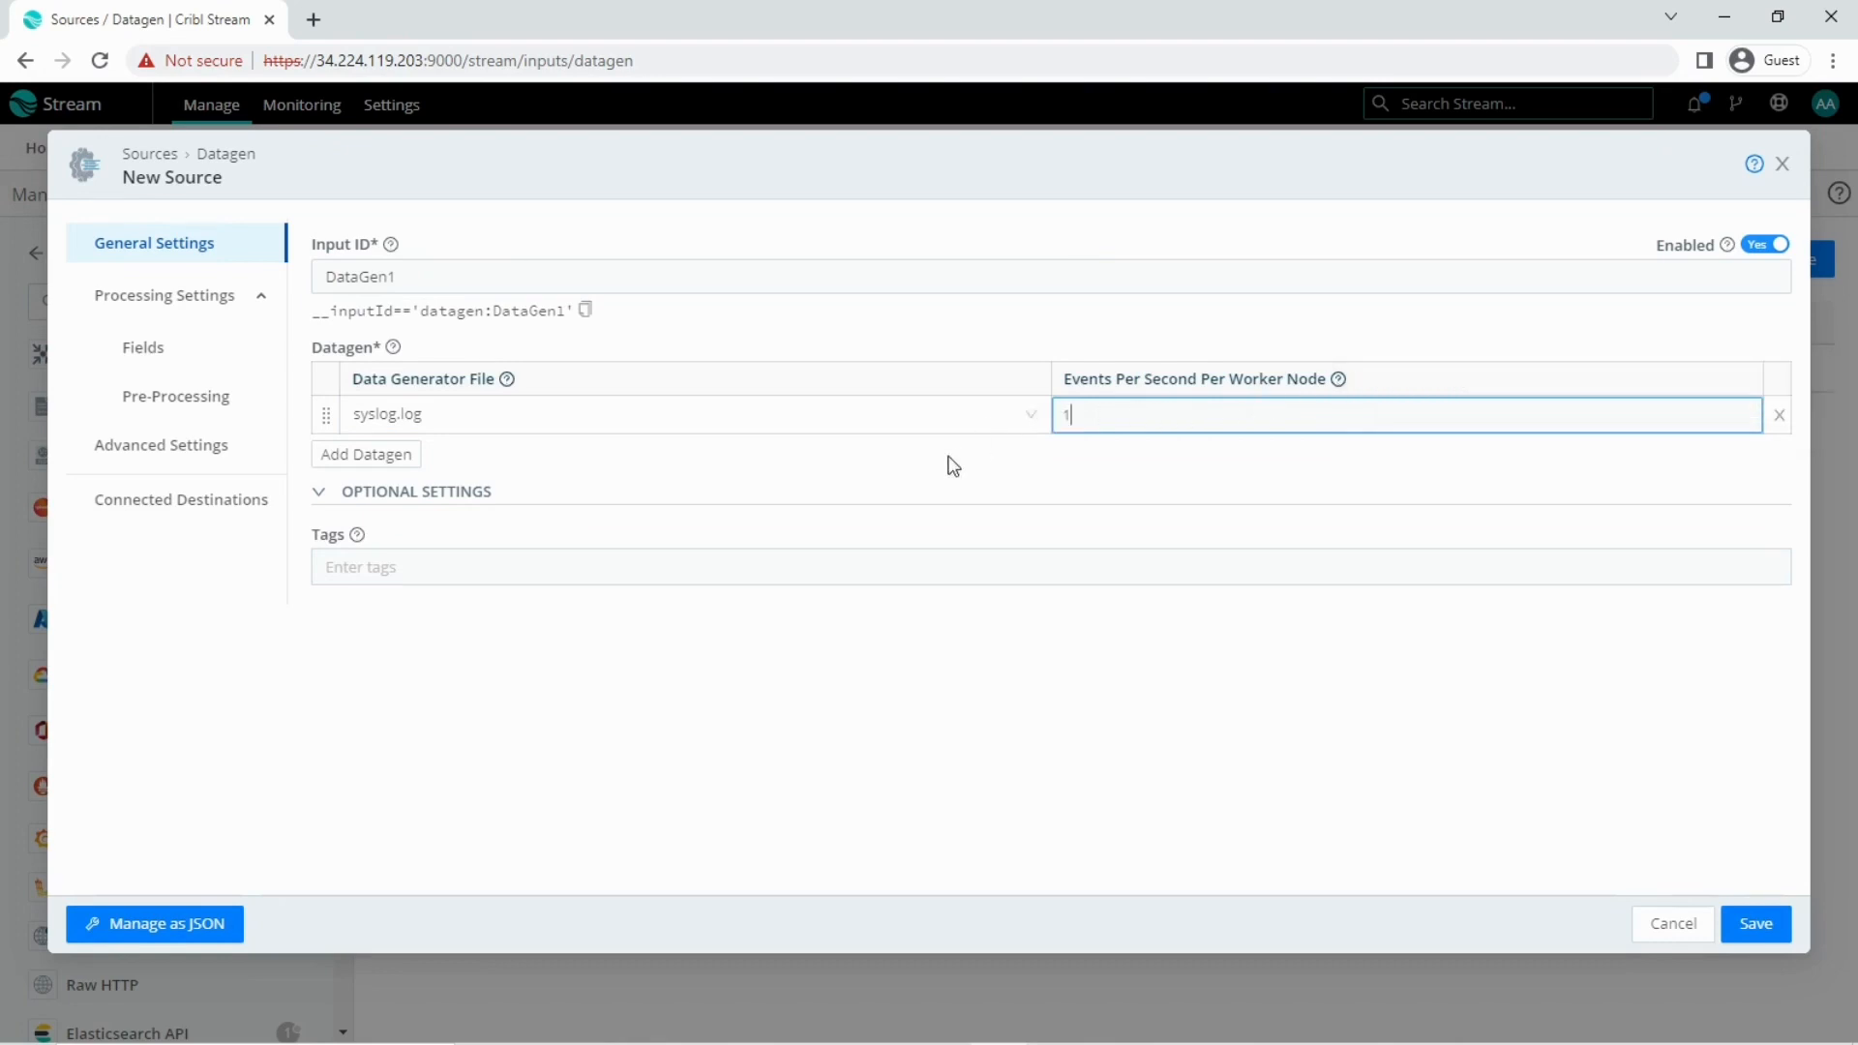
# Add a second datagen using big_json.log at 1 event per second per worker node
pyautogui.click(327, 459)
pyautogui.click(392, 453)
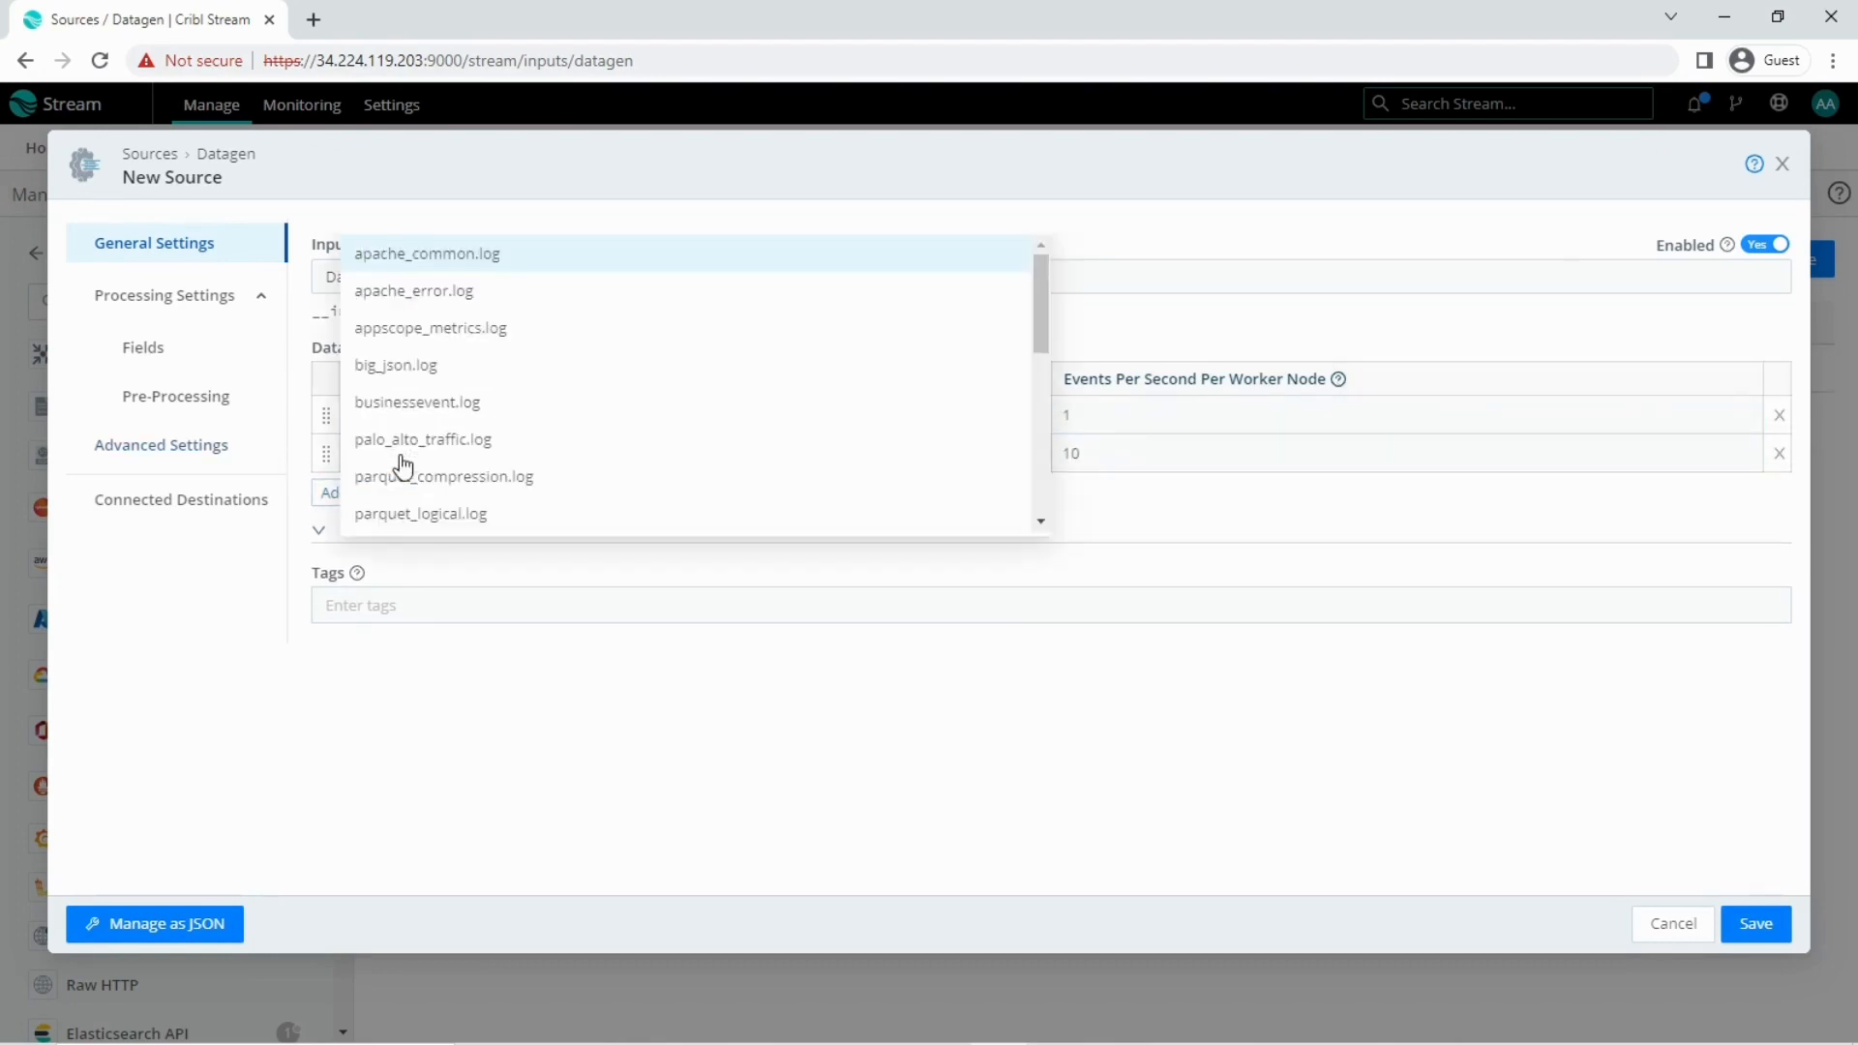
pyautogui.click(414, 366)
pyautogui.doubleClick(1122, 448)
pyautogui.write('1')
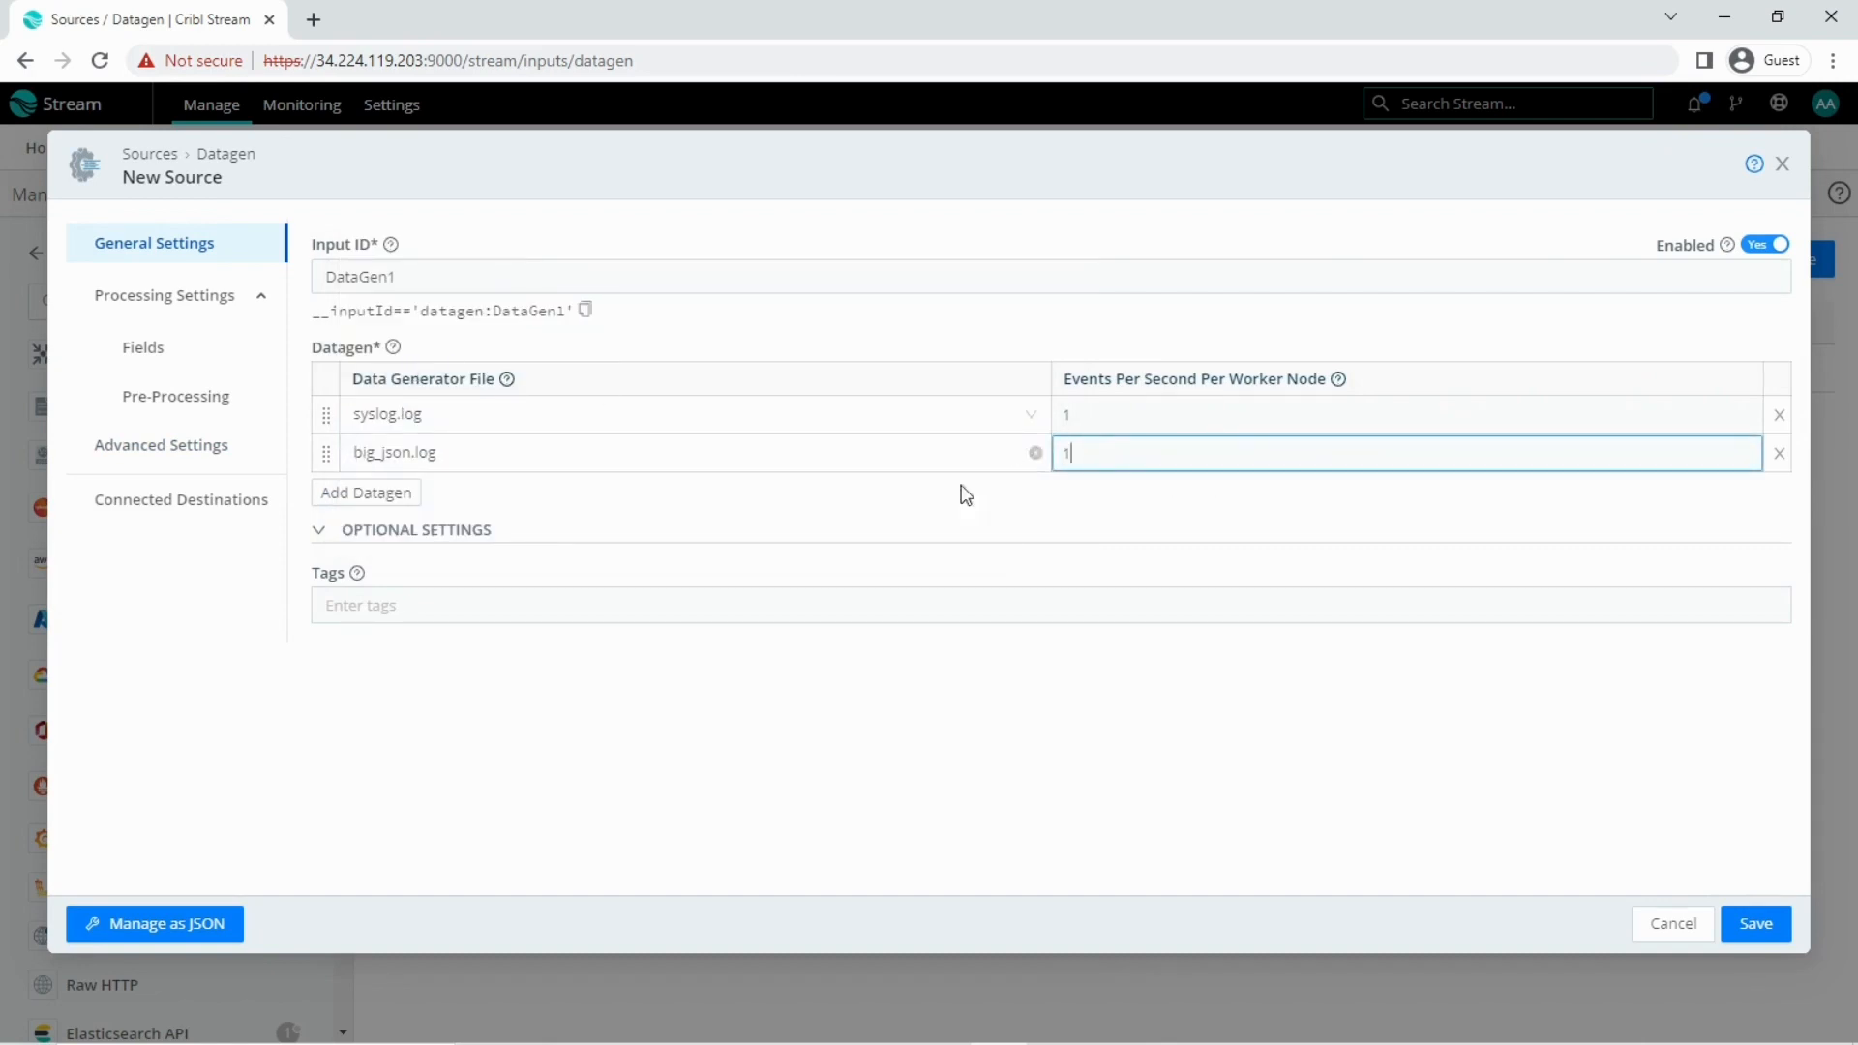
# Add a third datagen using palo_alto_traffic.log at 1 event per second per worker node
pyautogui.click(358, 492)
pyautogui.click(416, 489)
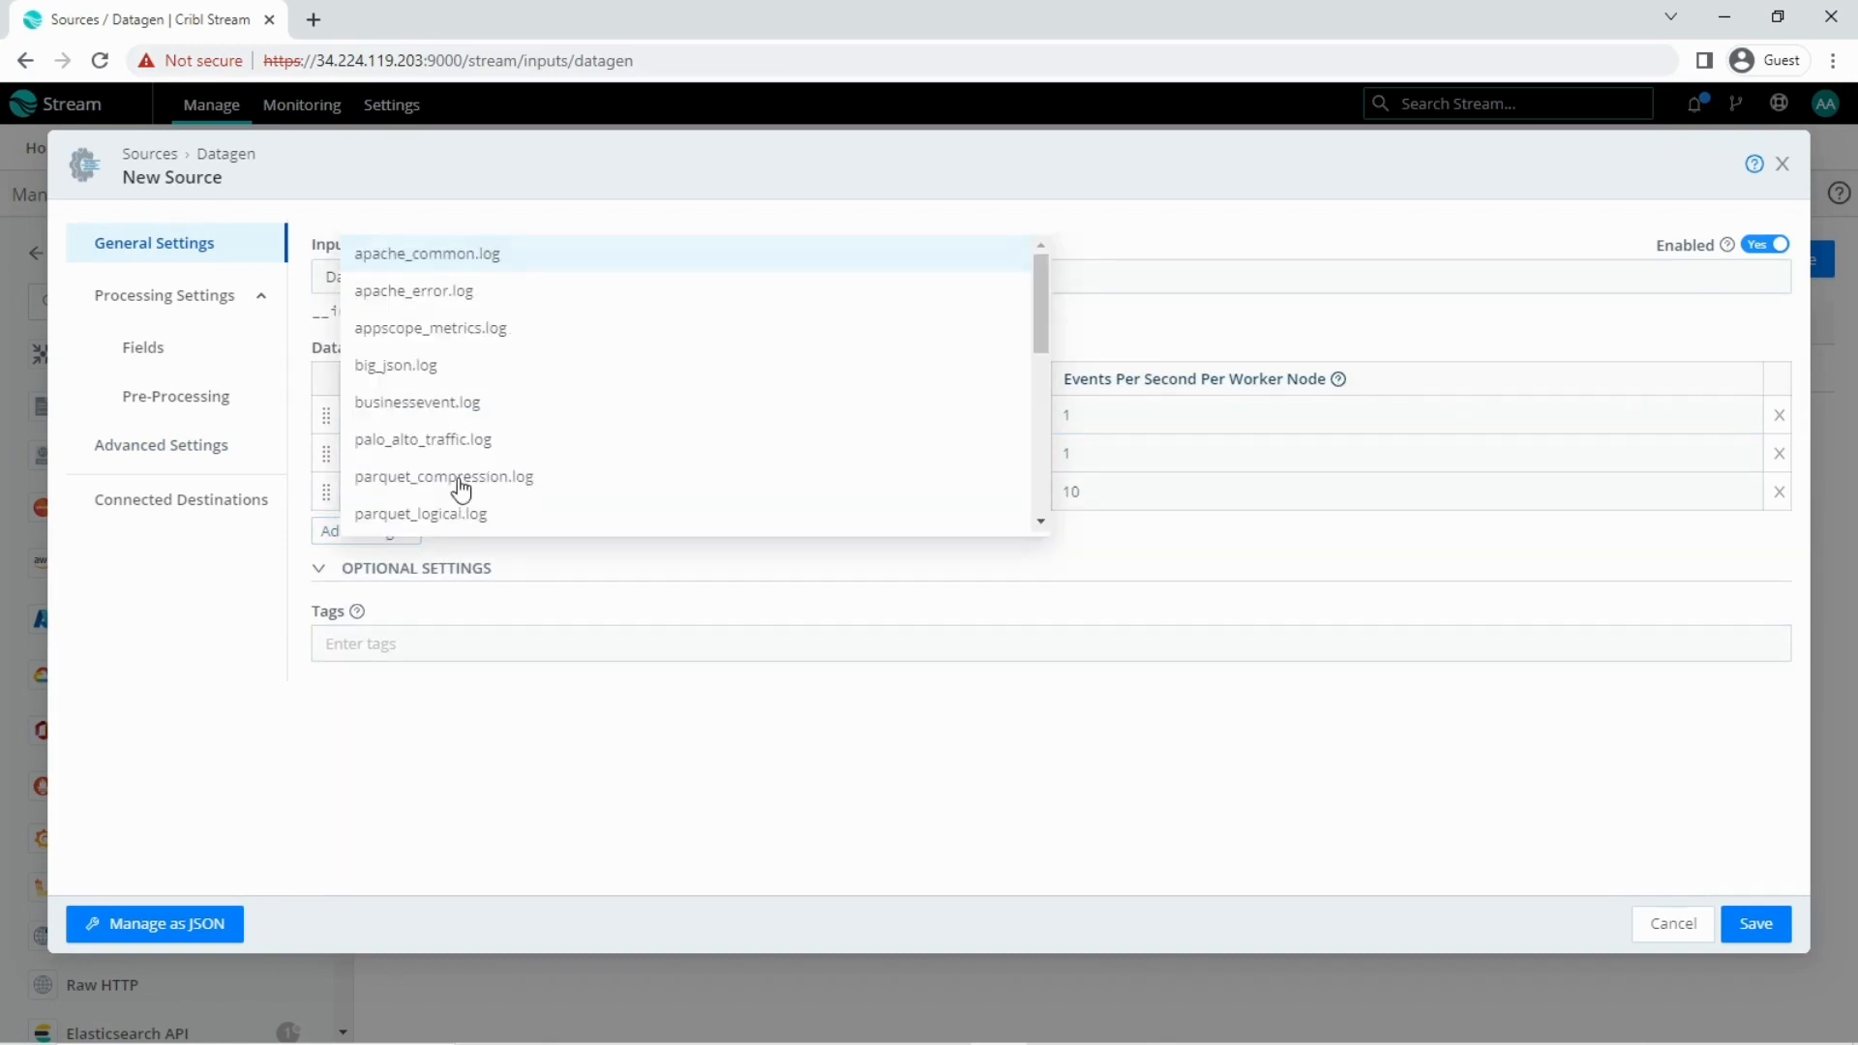
pyautogui.click(481, 436)
pyautogui.doubleClick(1161, 490)
pyautogui.write('1')
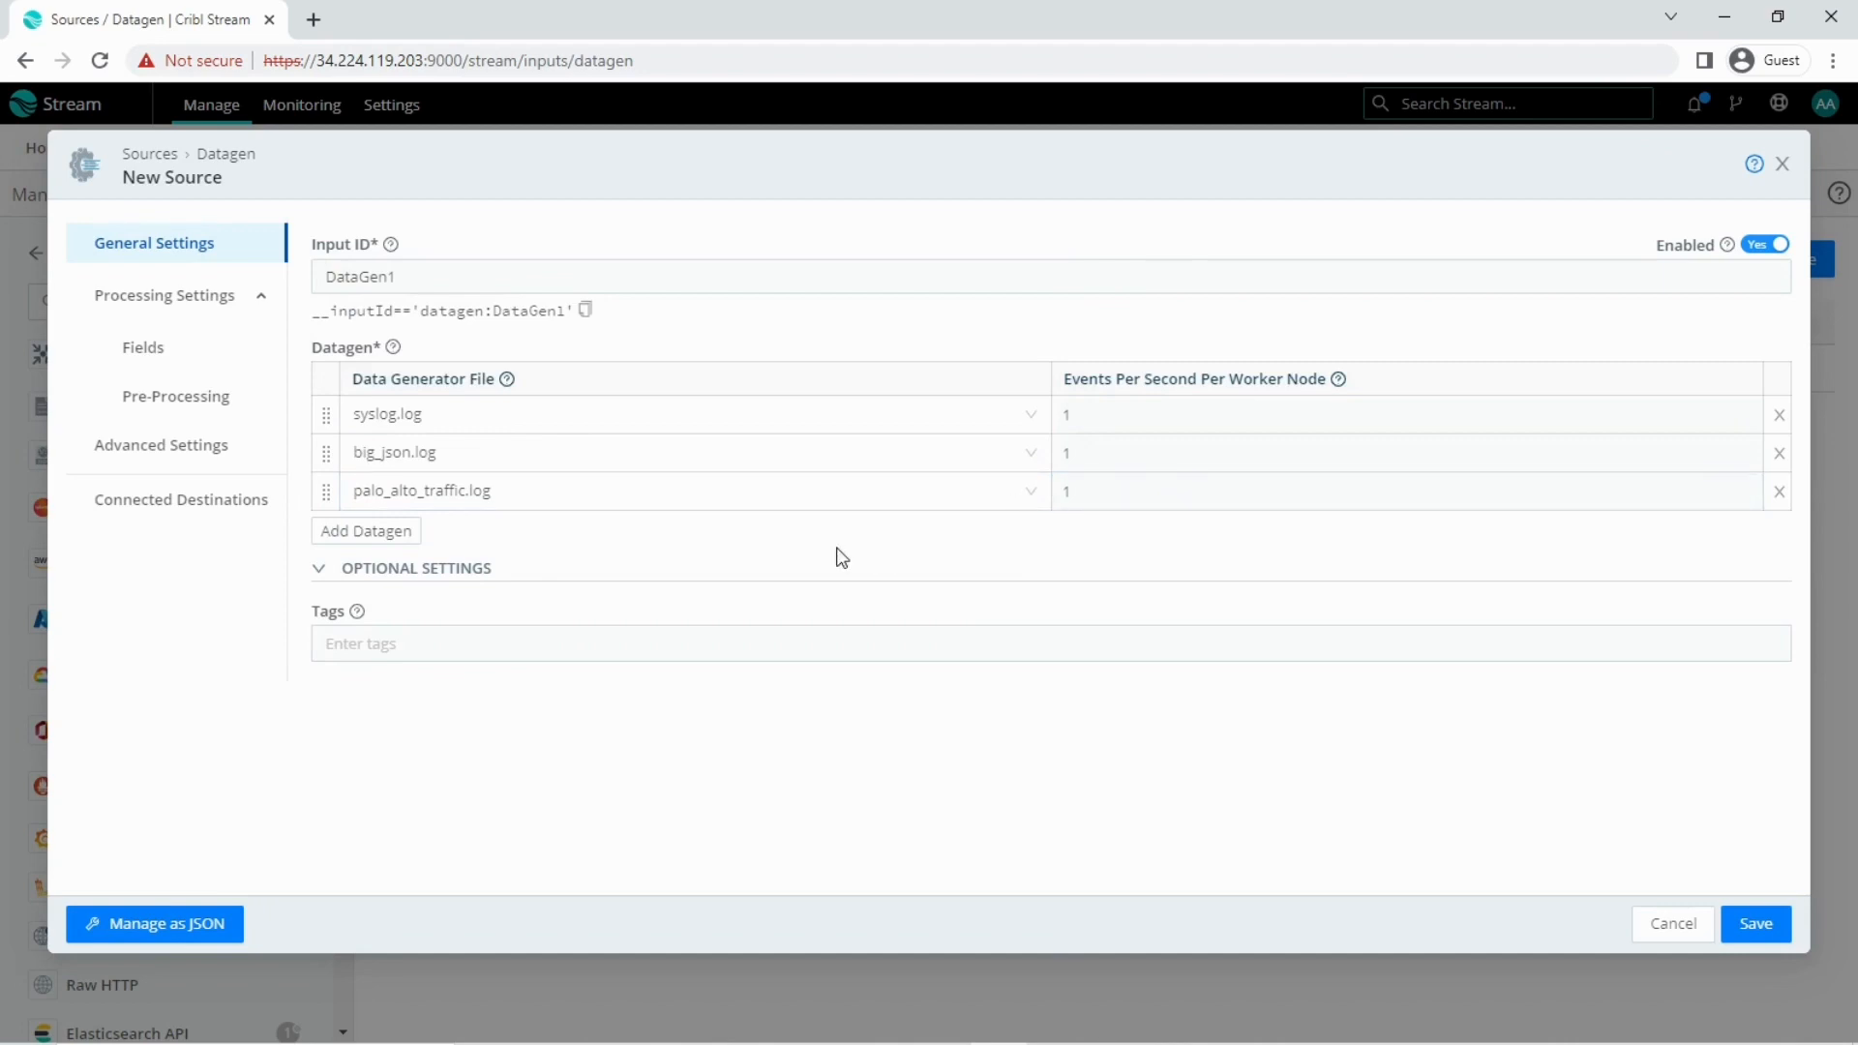
# Check the new source's connected destinations and save the source
pyautogui.click(228, 502)
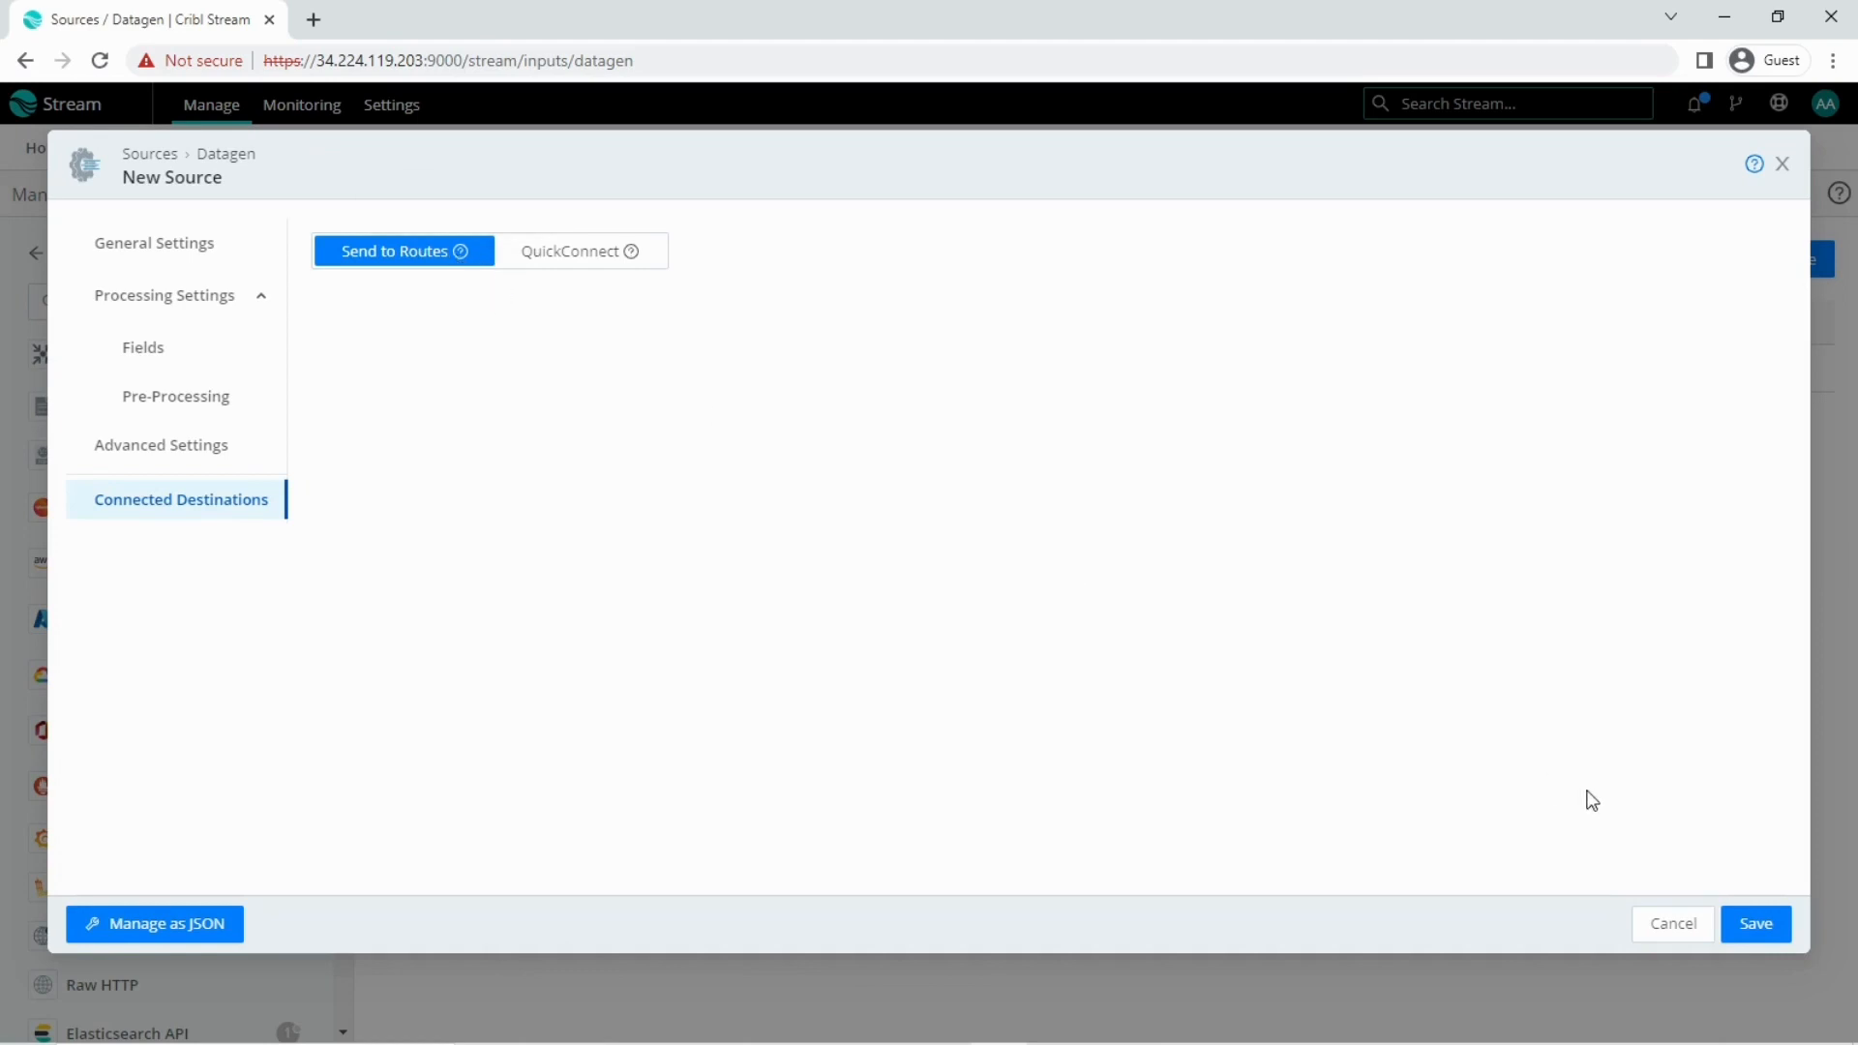
pyautogui.click(1739, 927)
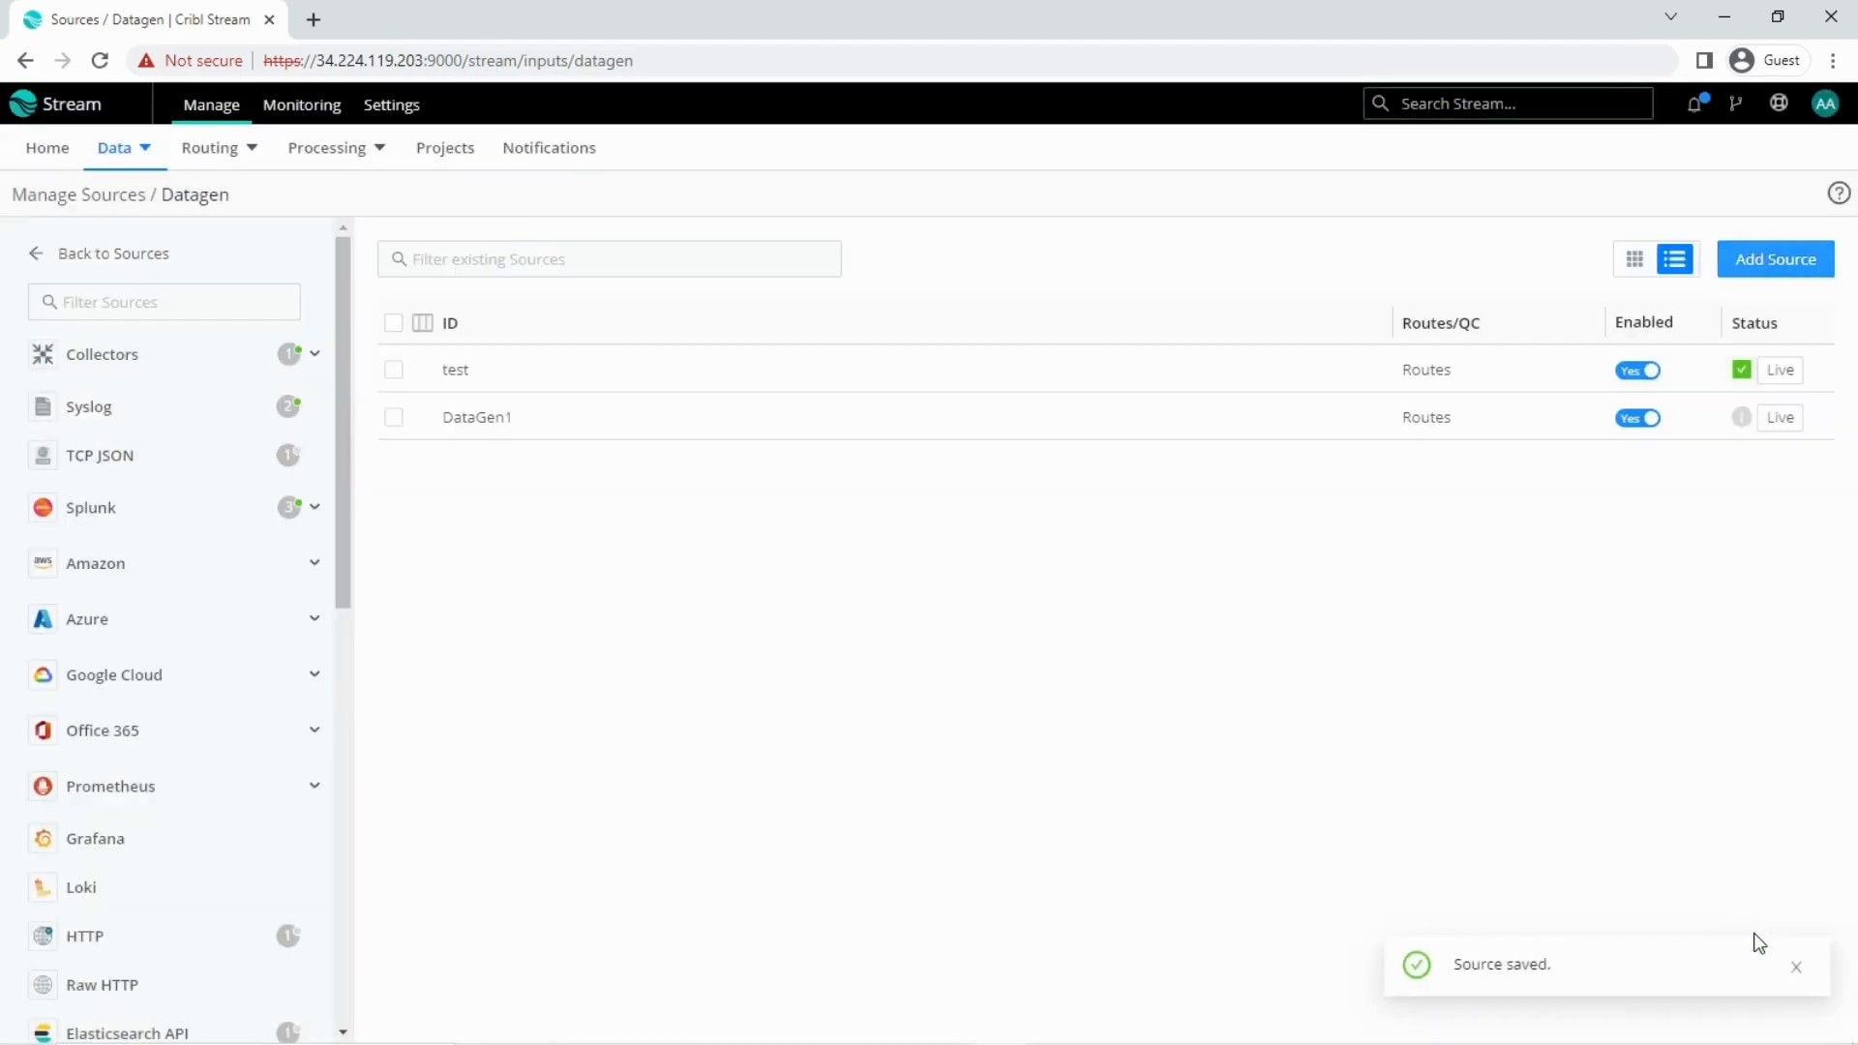
# Open the live data of the DataGen1 source and look through the captured events
pyautogui.click(1781, 418)
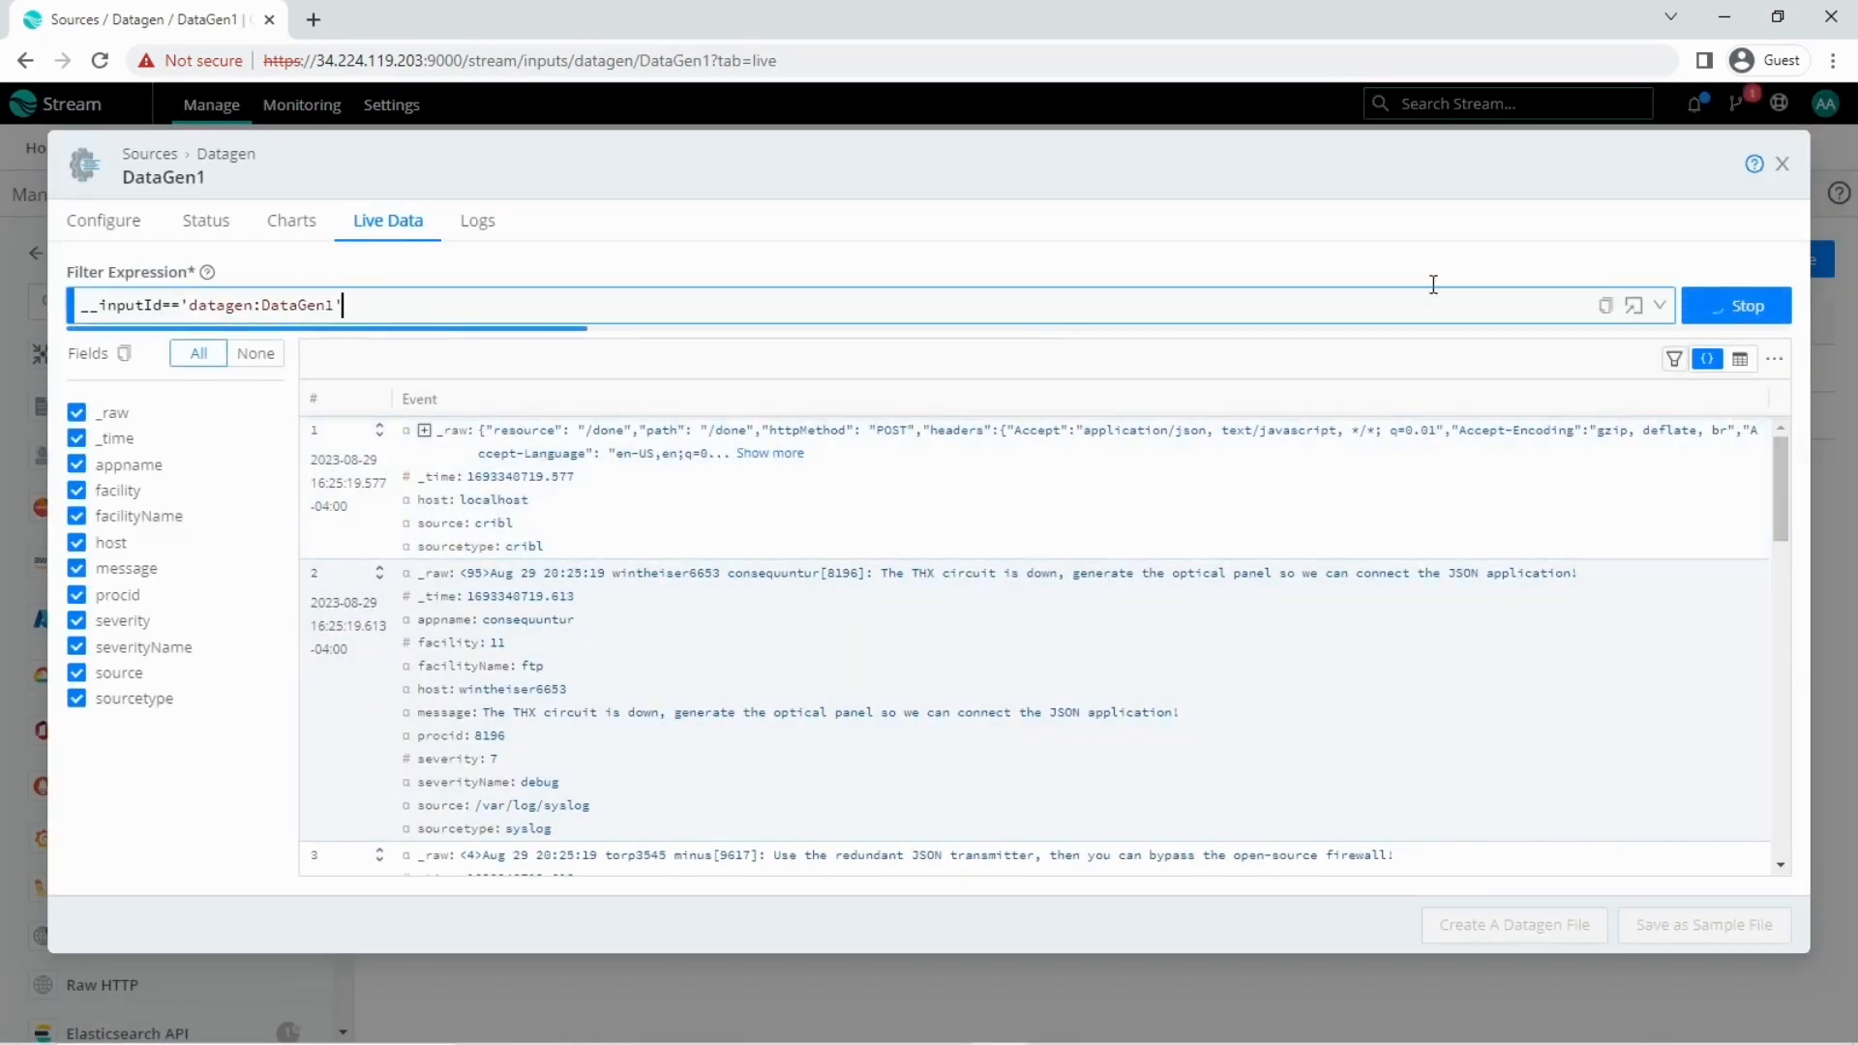
pyautogui.scroll(-1, 1364, 595)
pyautogui.scroll(-10, 1350, 614)
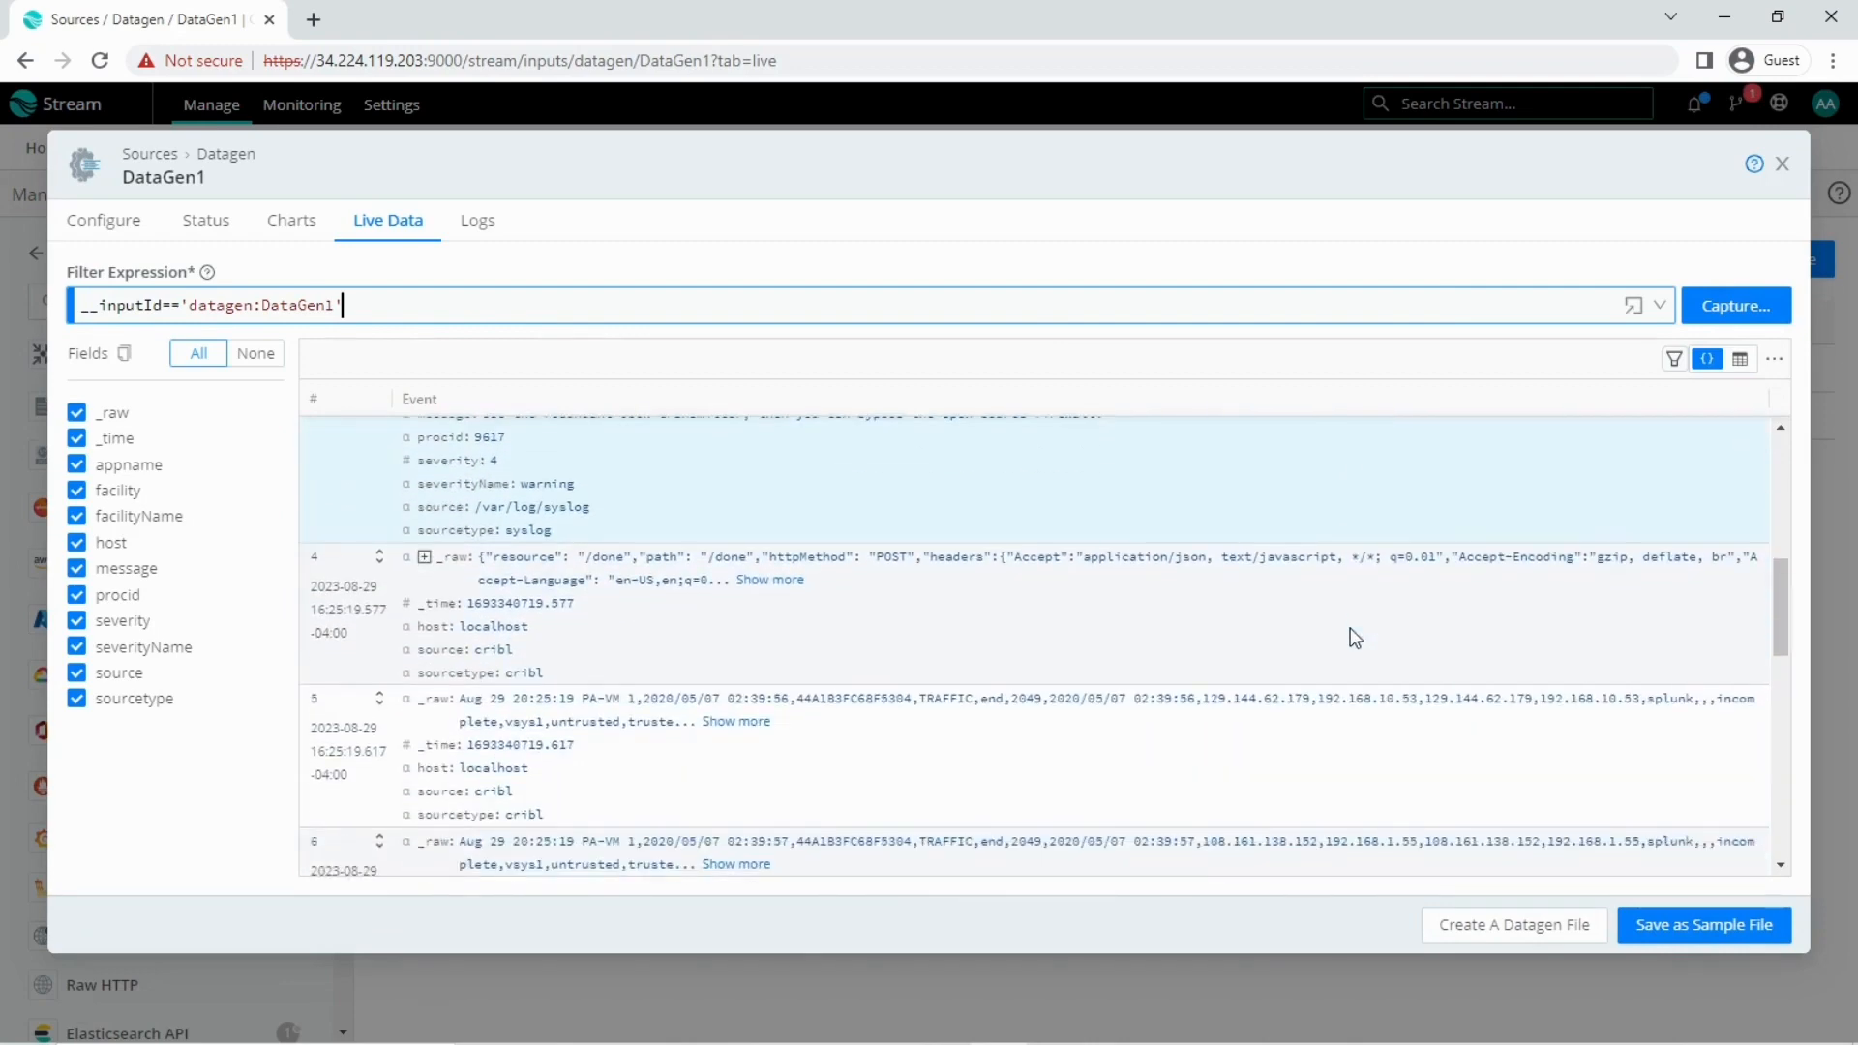
pyautogui.scroll(-5, 727, 659)
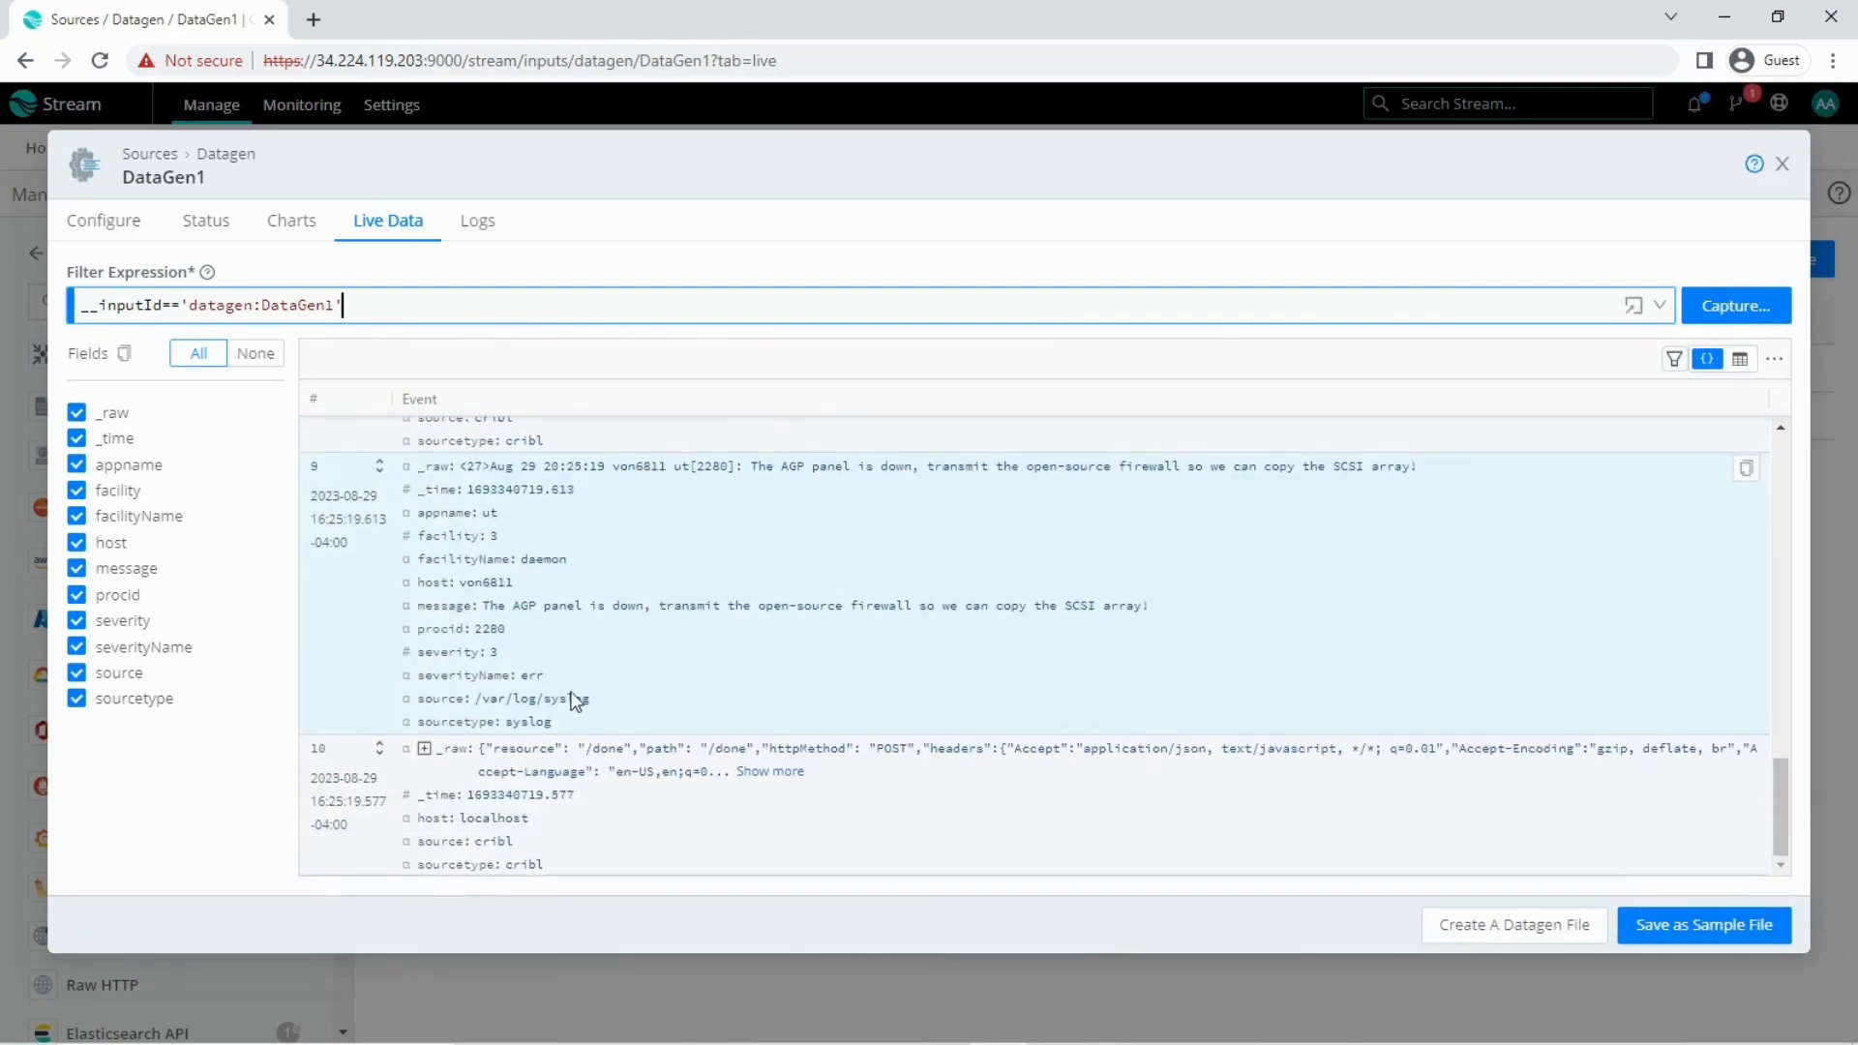
pyautogui.scroll(15, 516, 519)
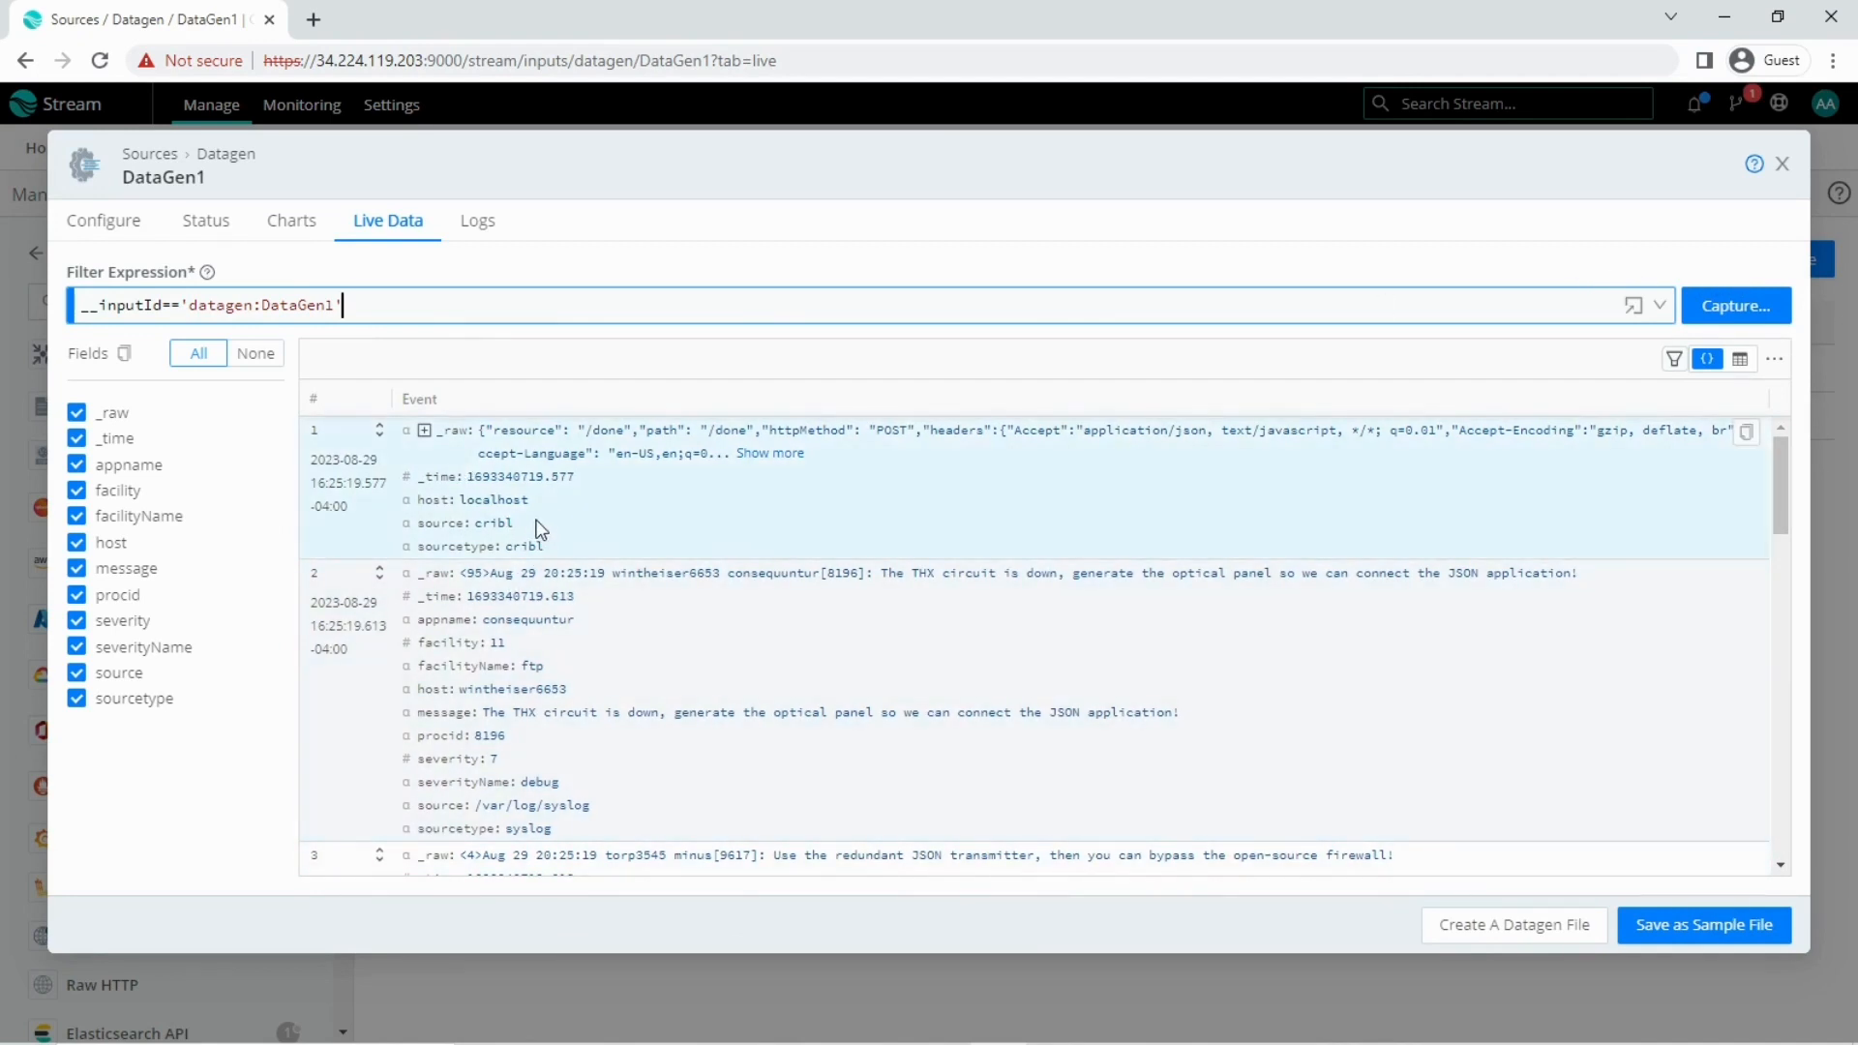
# Compare the source and sourcetype fields across the first captured events
pyautogui.moveTo(513, 523); pyautogui.dragTo(408, 526)
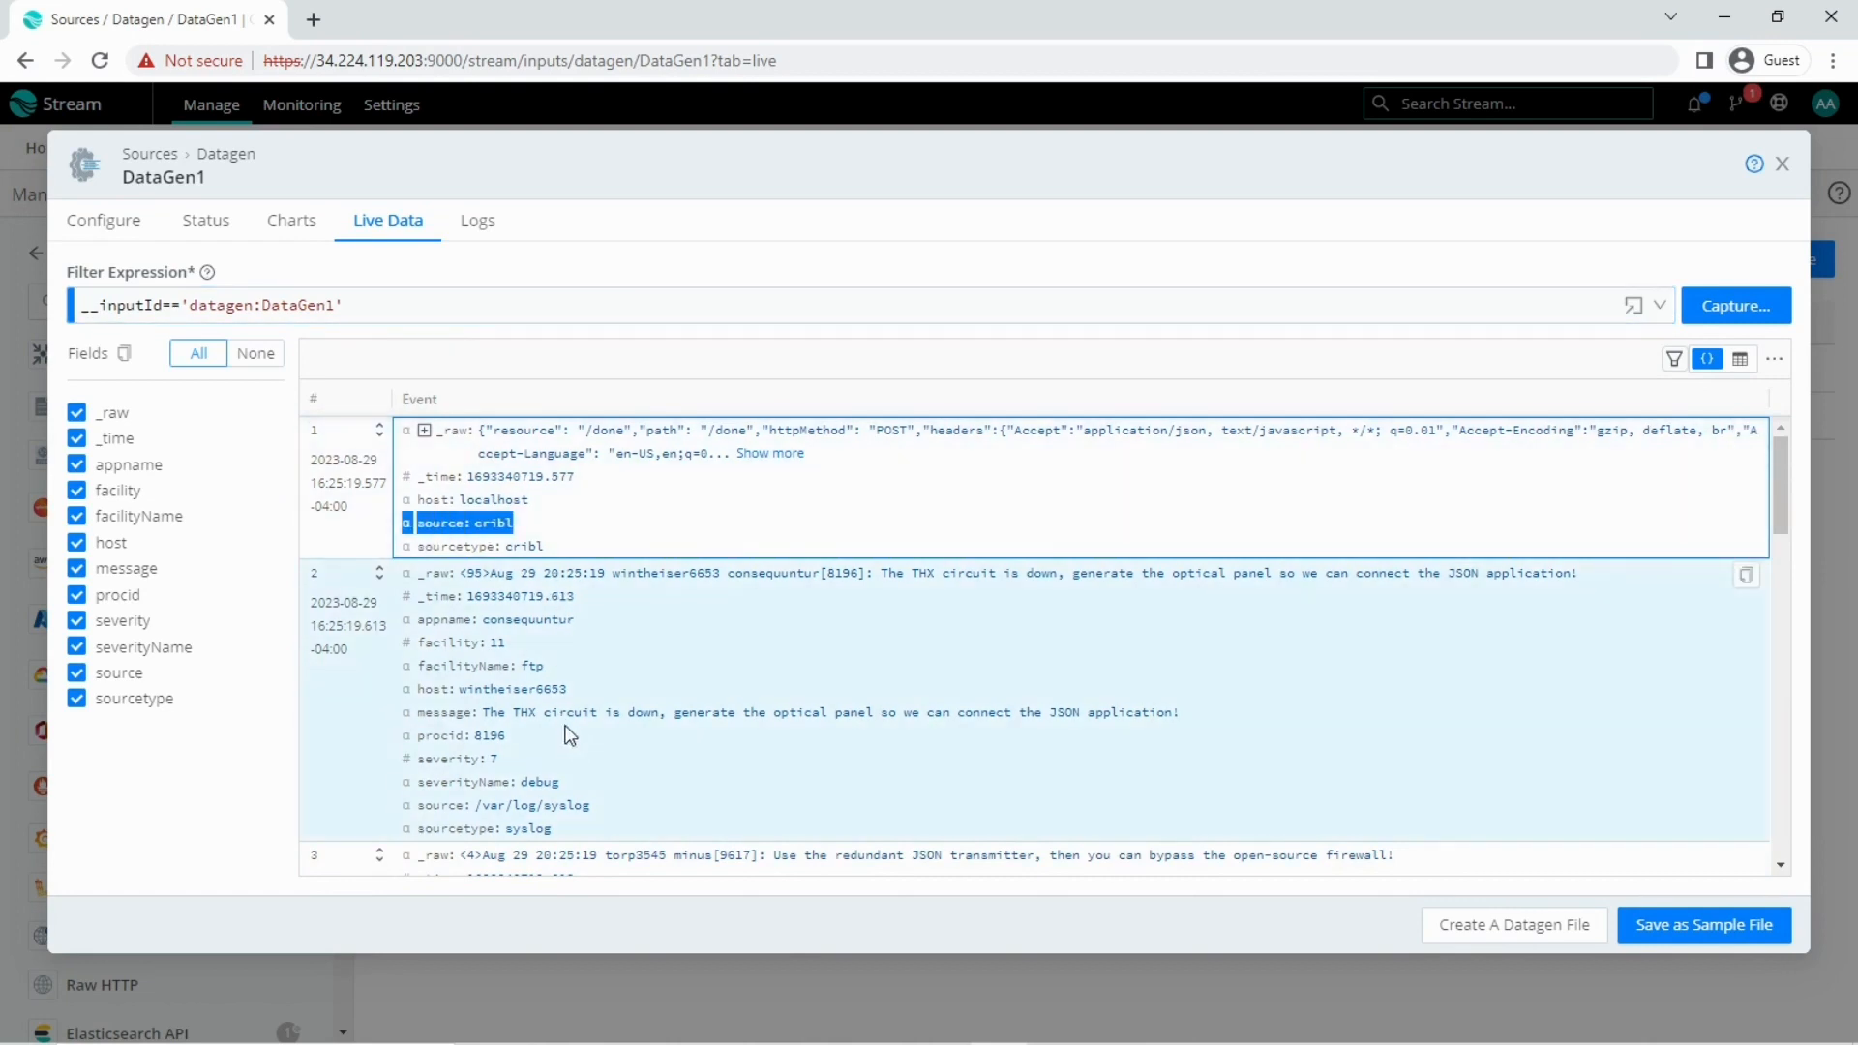
pyautogui.moveTo(596, 806); pyautogui.dragTo(428, 807)
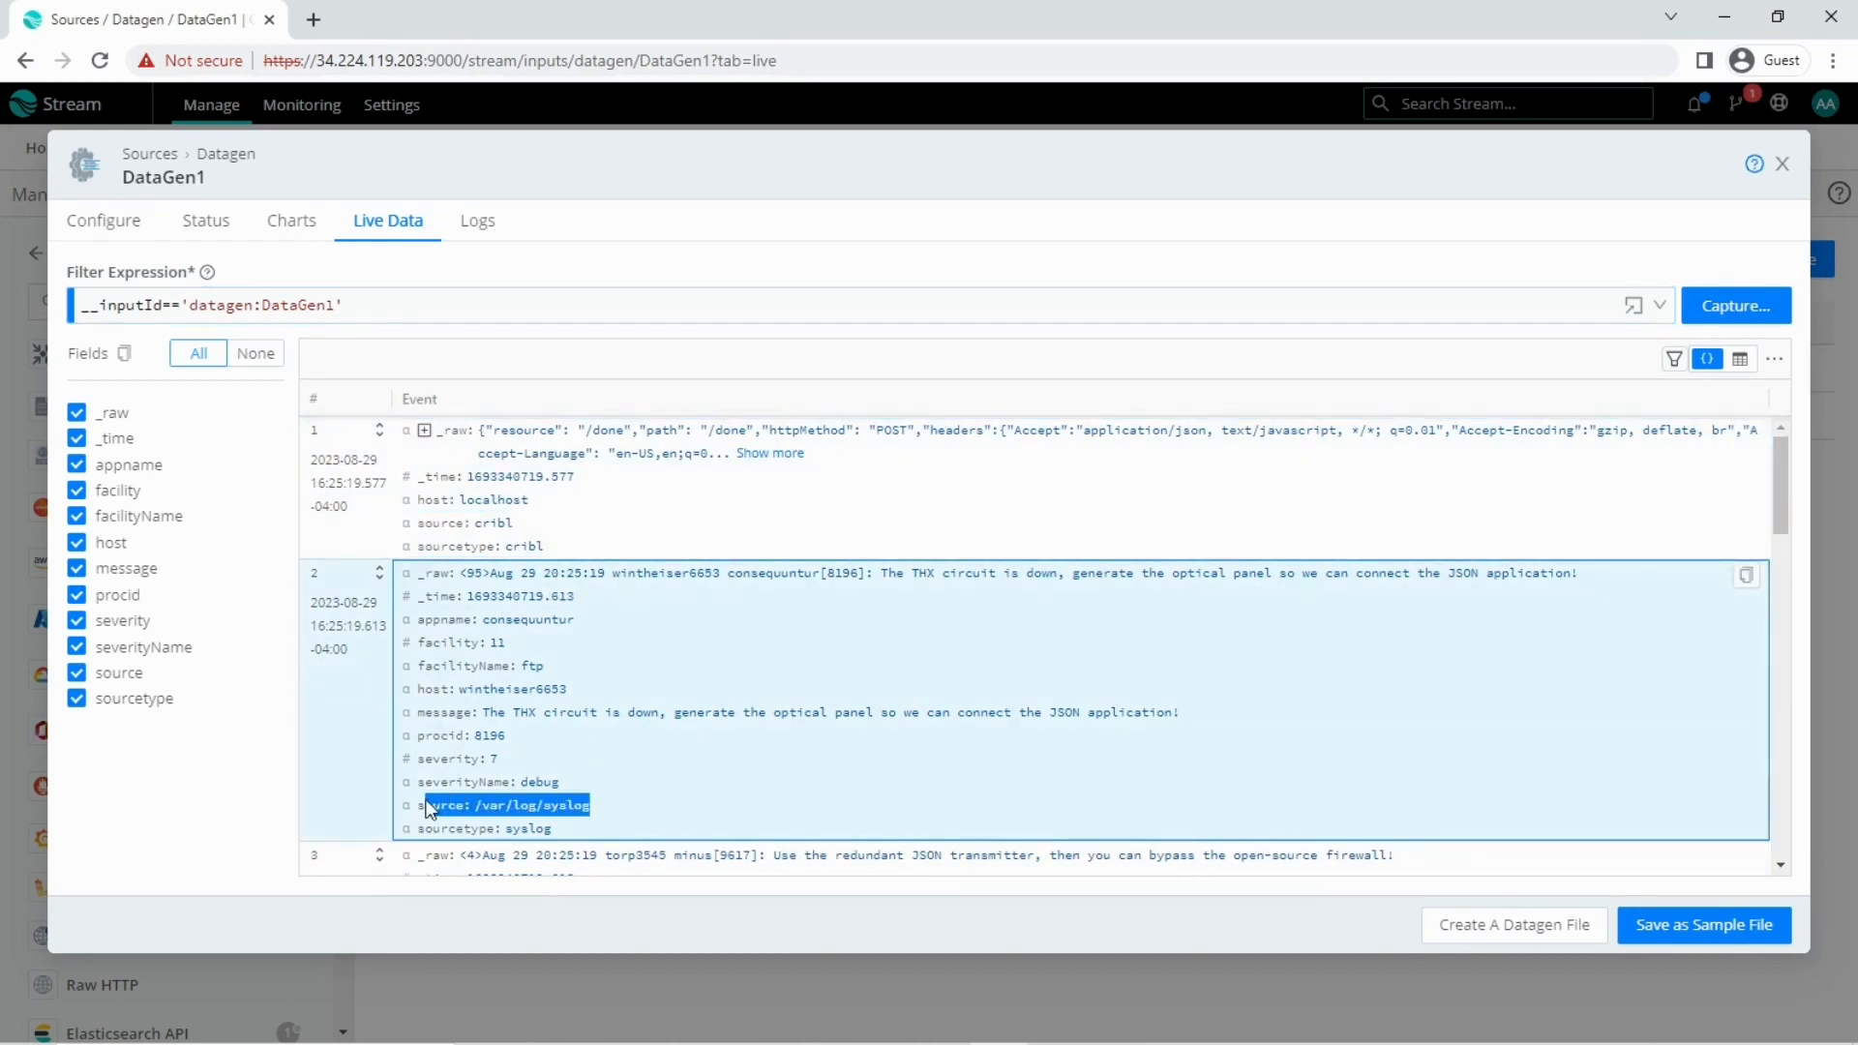
pyautogui.moveTo(561, 831); pyautogui.dragTo(416, 831)
pyautogui.scroll(-2, 742, 666)
pyautogui.scroll(-4, 742, 666)
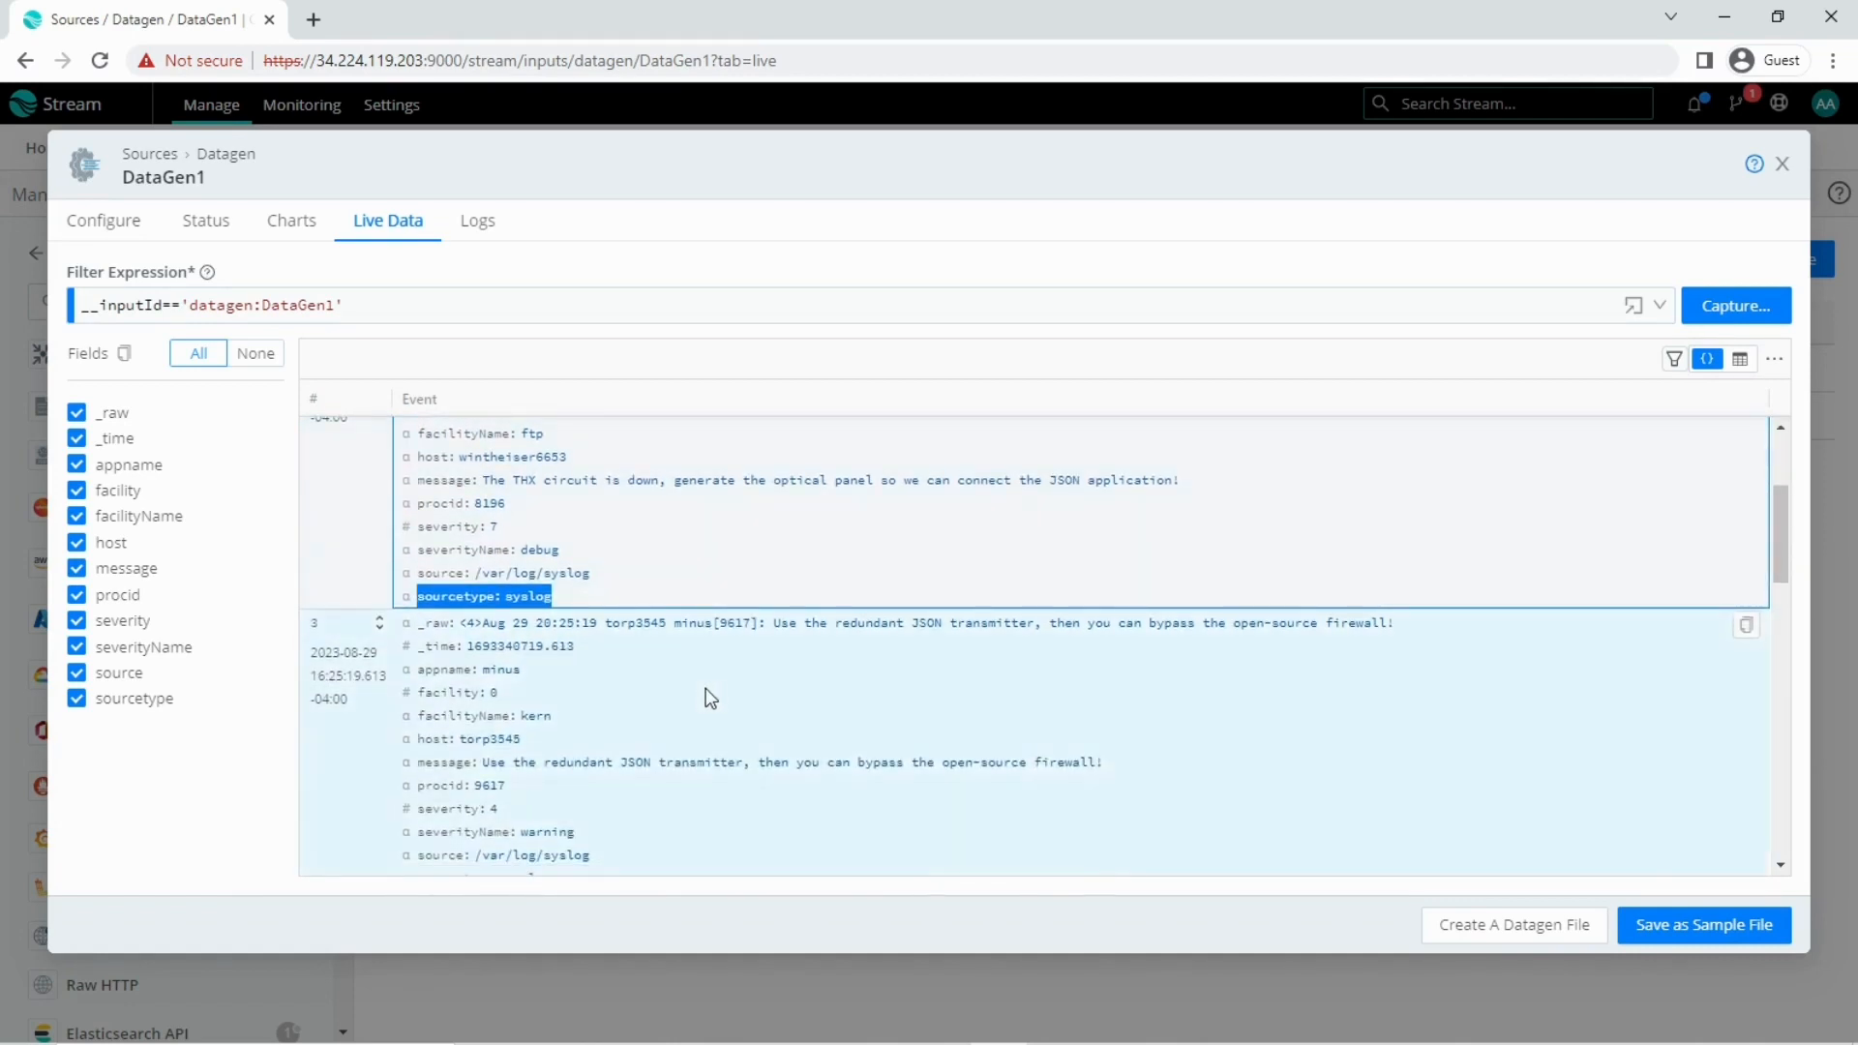
pyautogui.scroll(-3, 639, 750)
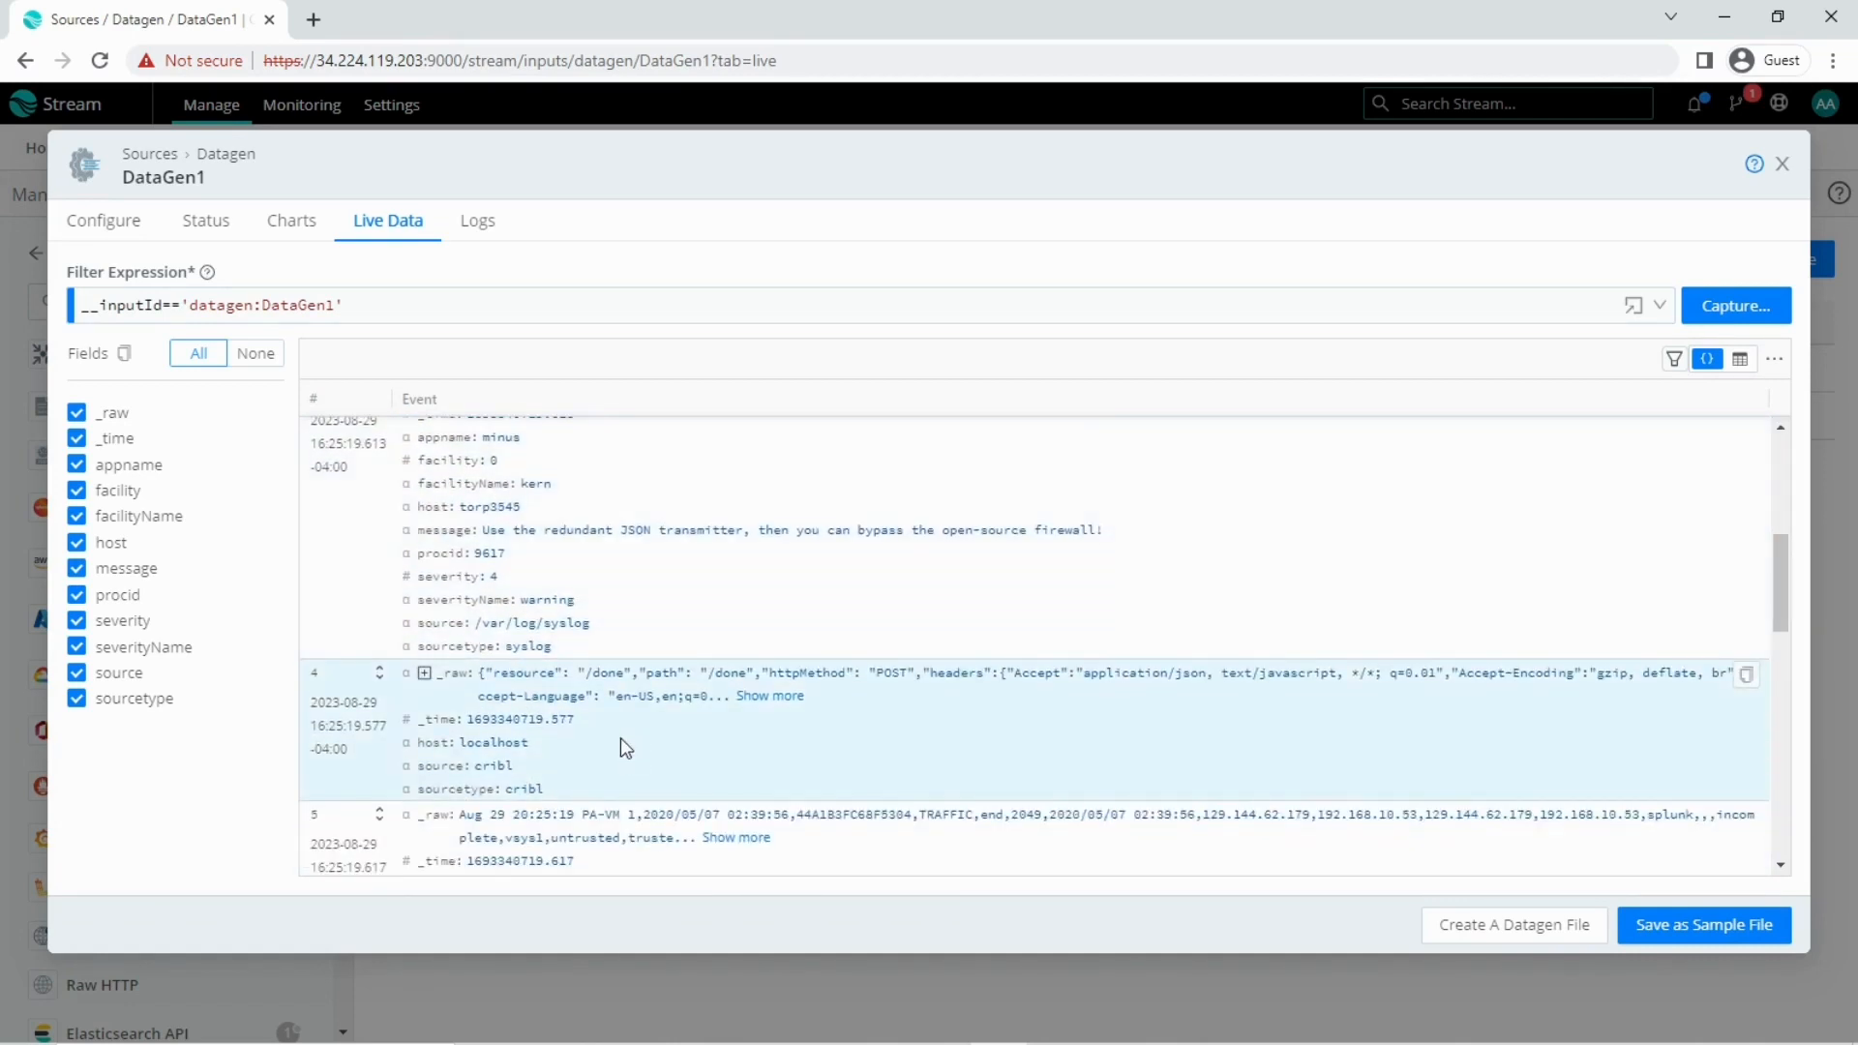
# Examine the raw text and message field of the seventh captured event
pyautogui.scroll(-5, 591, 706)
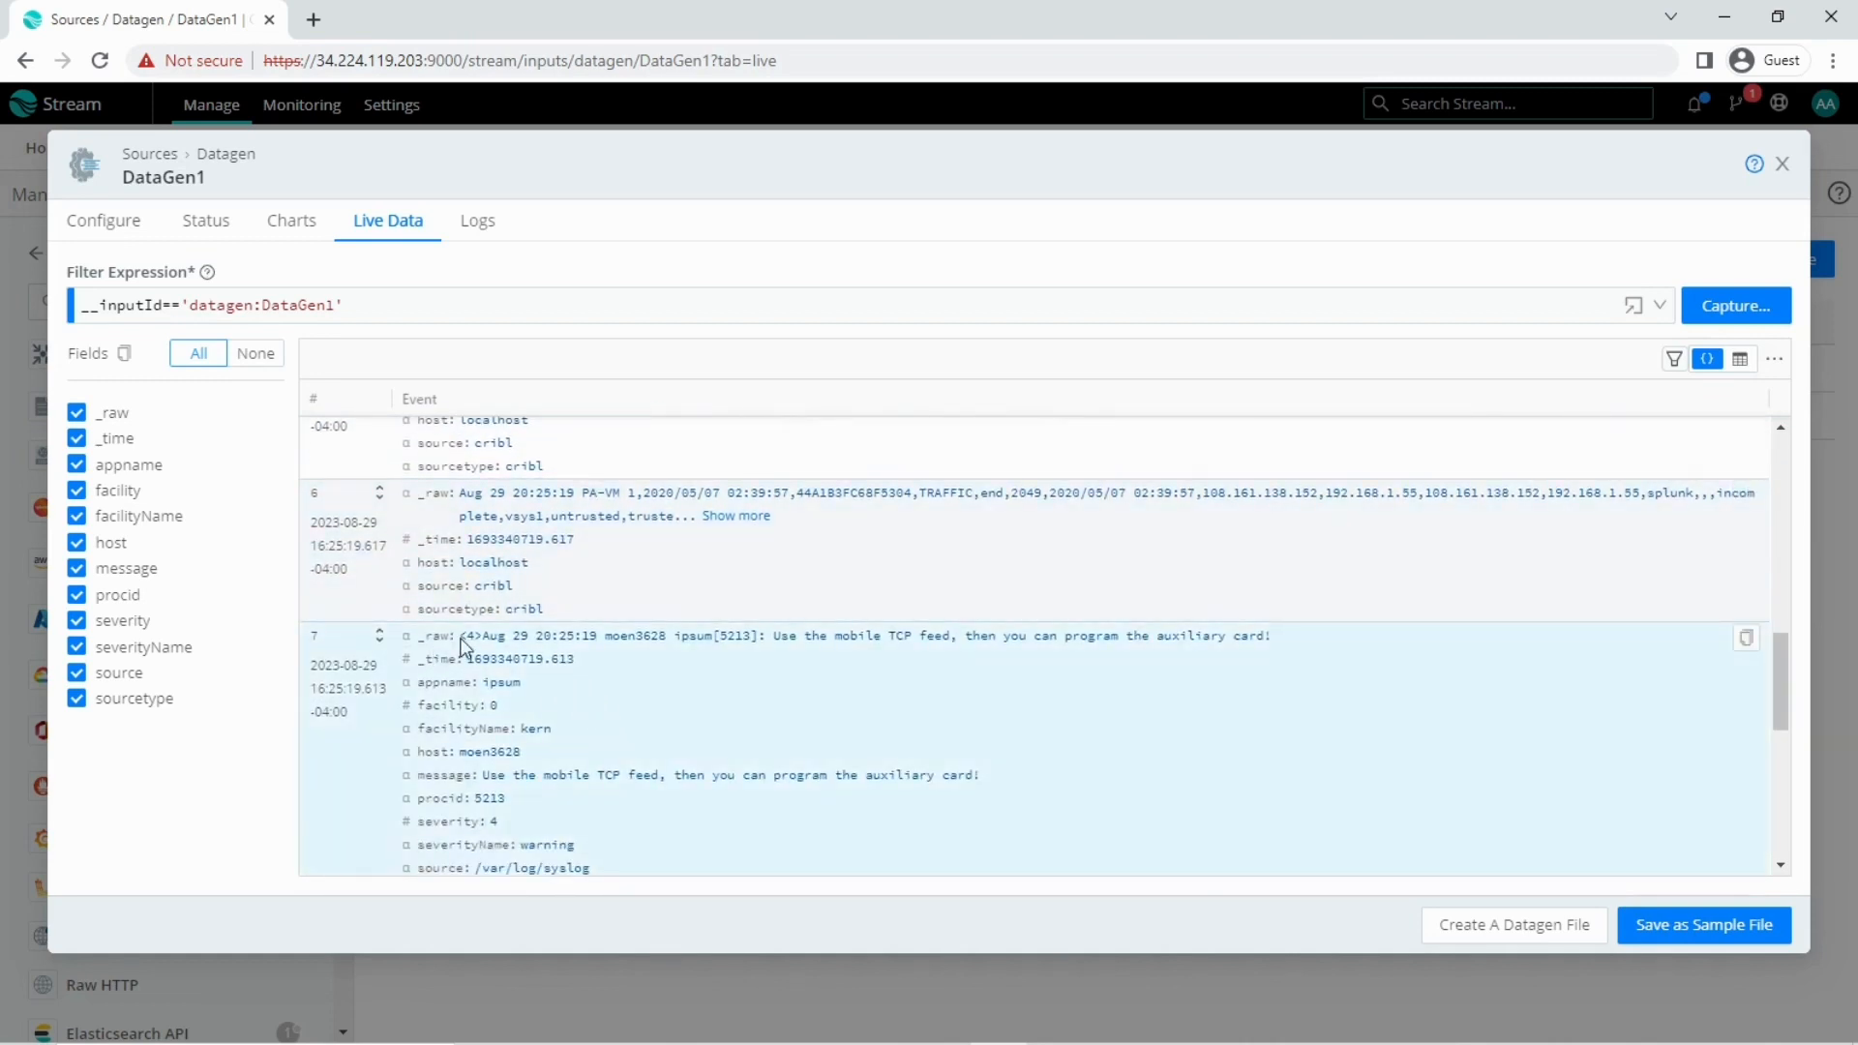
pyautogui.moveTo(462, 643); pyautogui.dragTo(1280, 660)
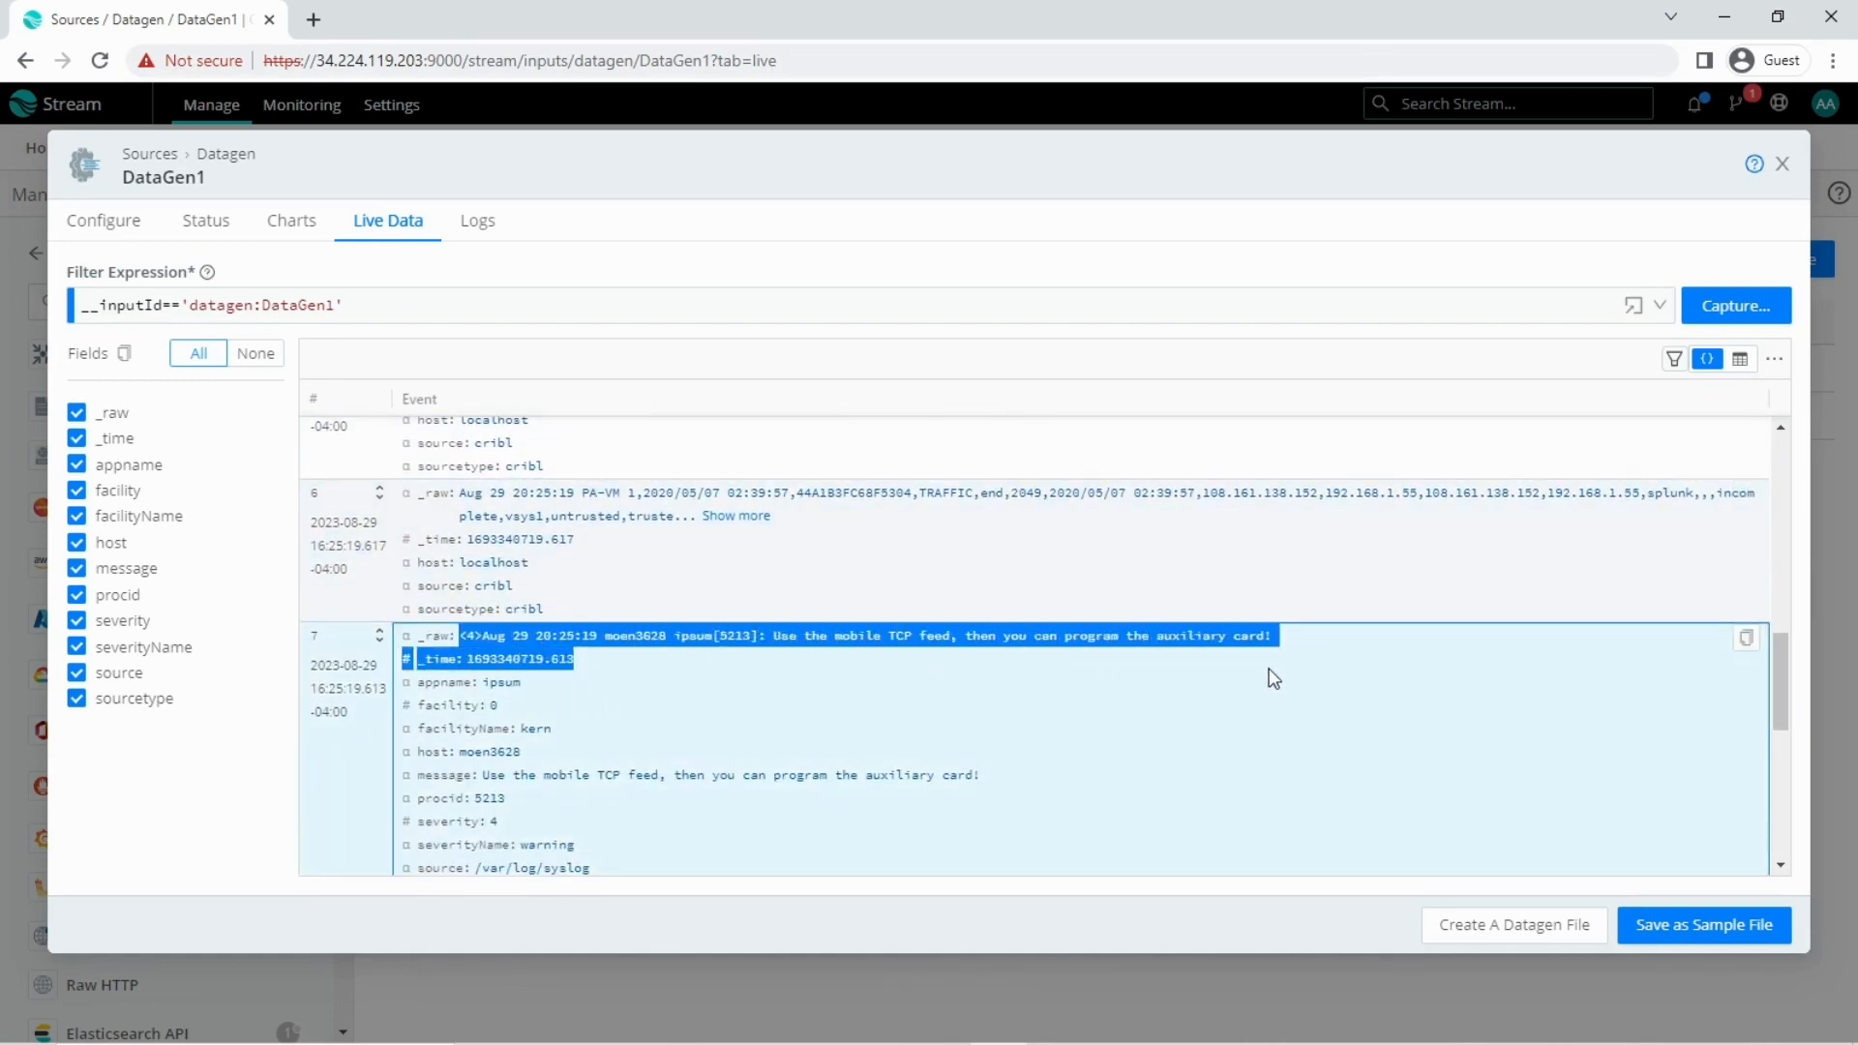
pyautogui.moveTo(1025, 768); pyautogui.dragTo(489, 794)
pyautogui.scroll(-5, 899, 768)
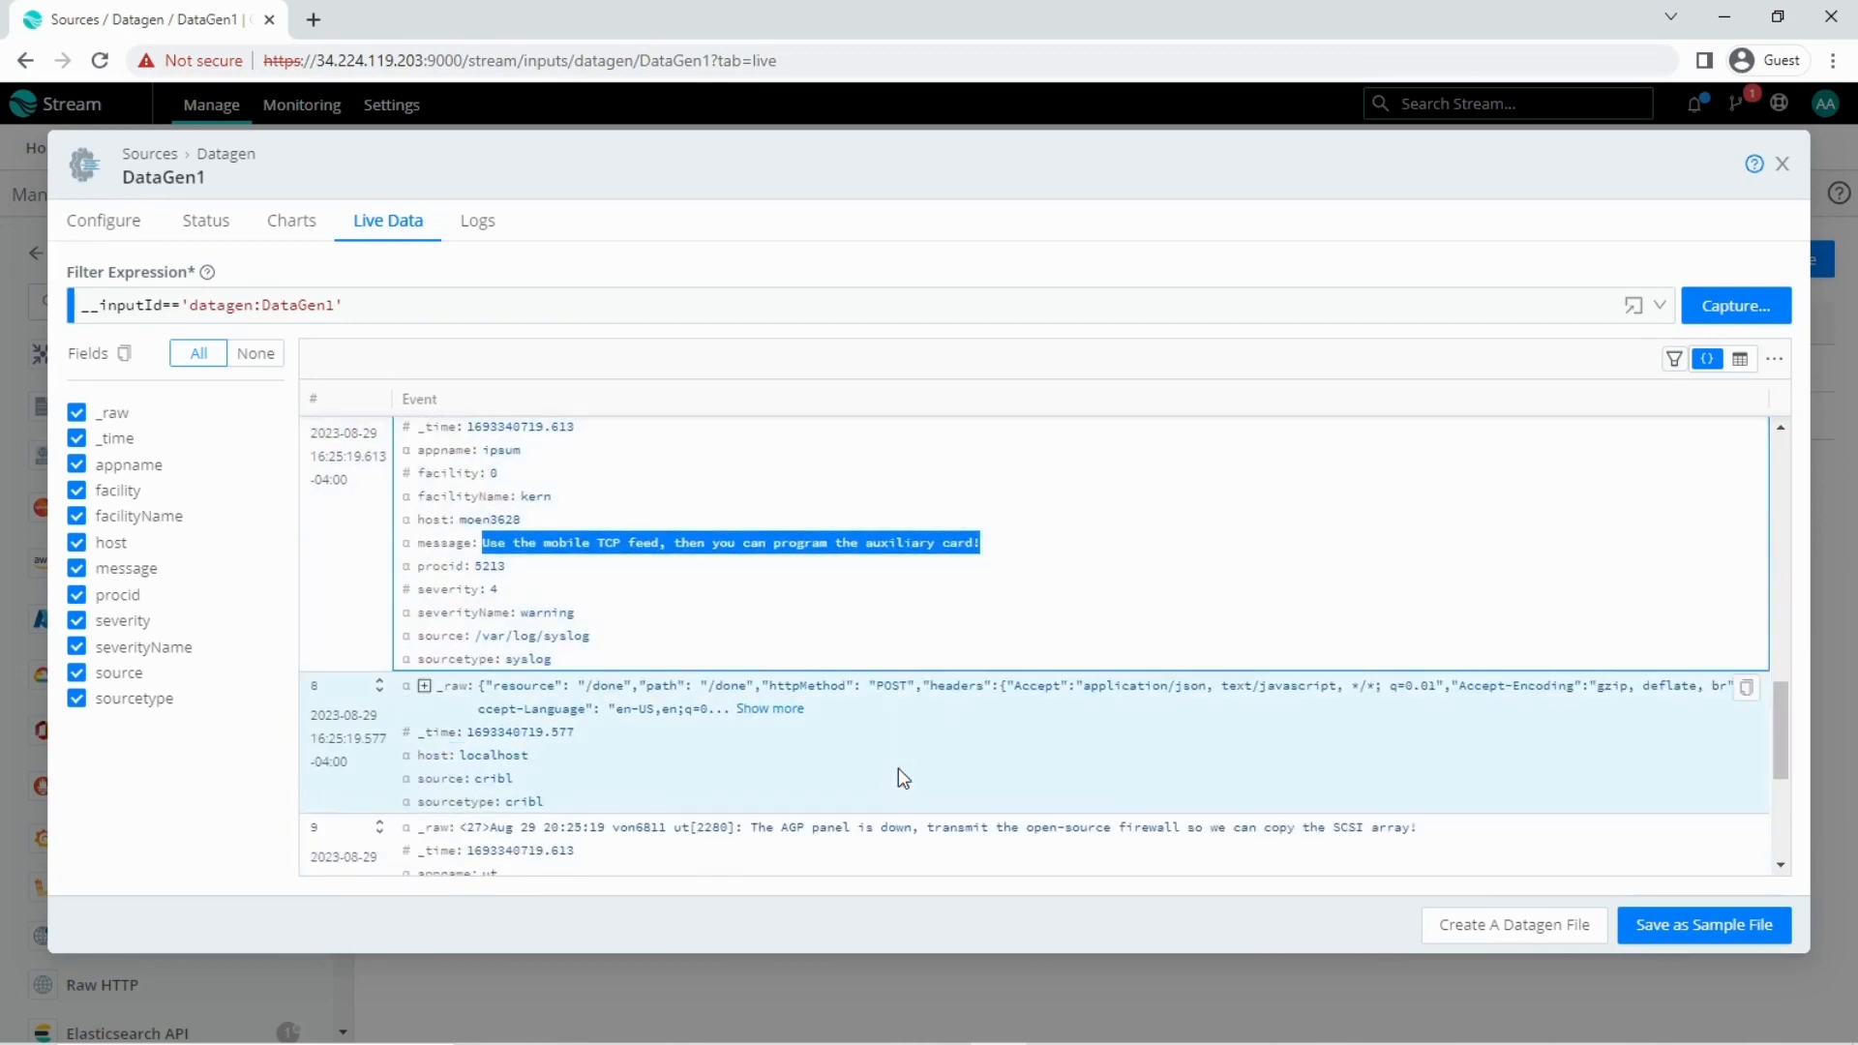
# Preview the captured events as a table and with internal fields shown, restoring the original view each time, and close the DataGen1 source
pyautogui.click(1740, 359)
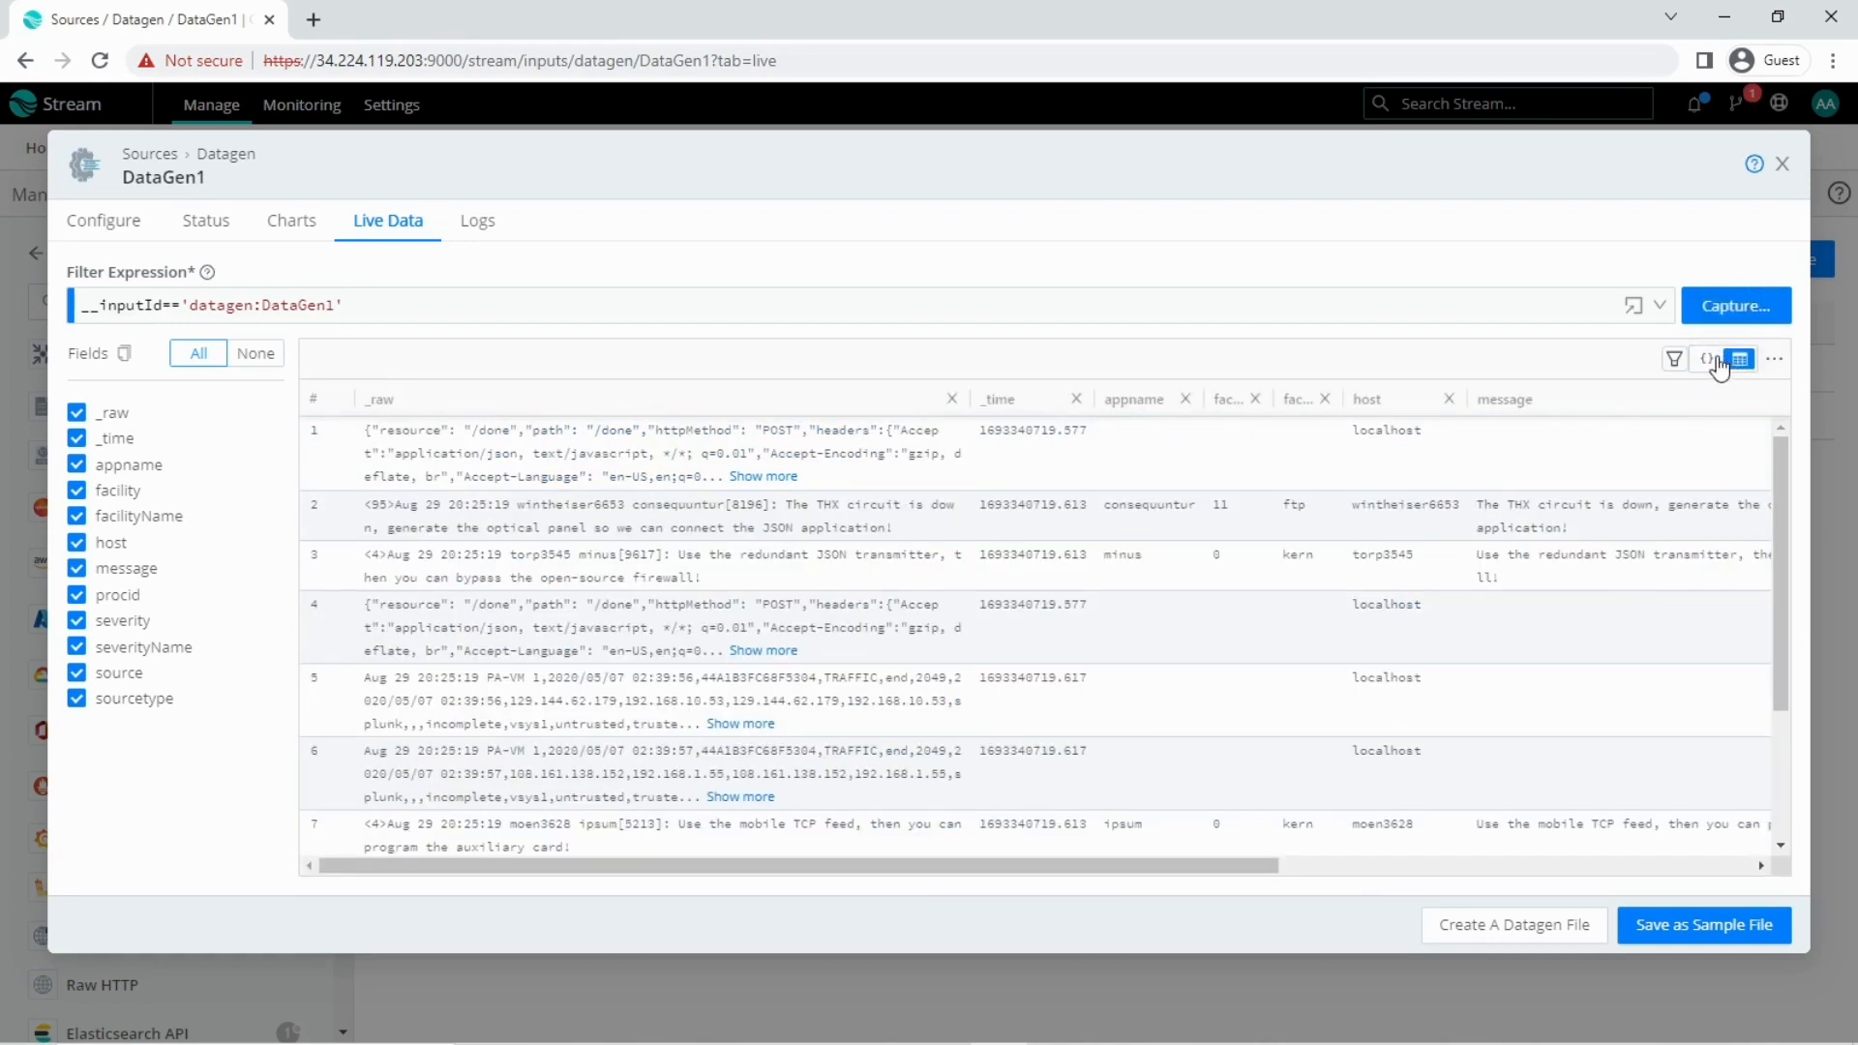
pyautogui.click(1717, 360)
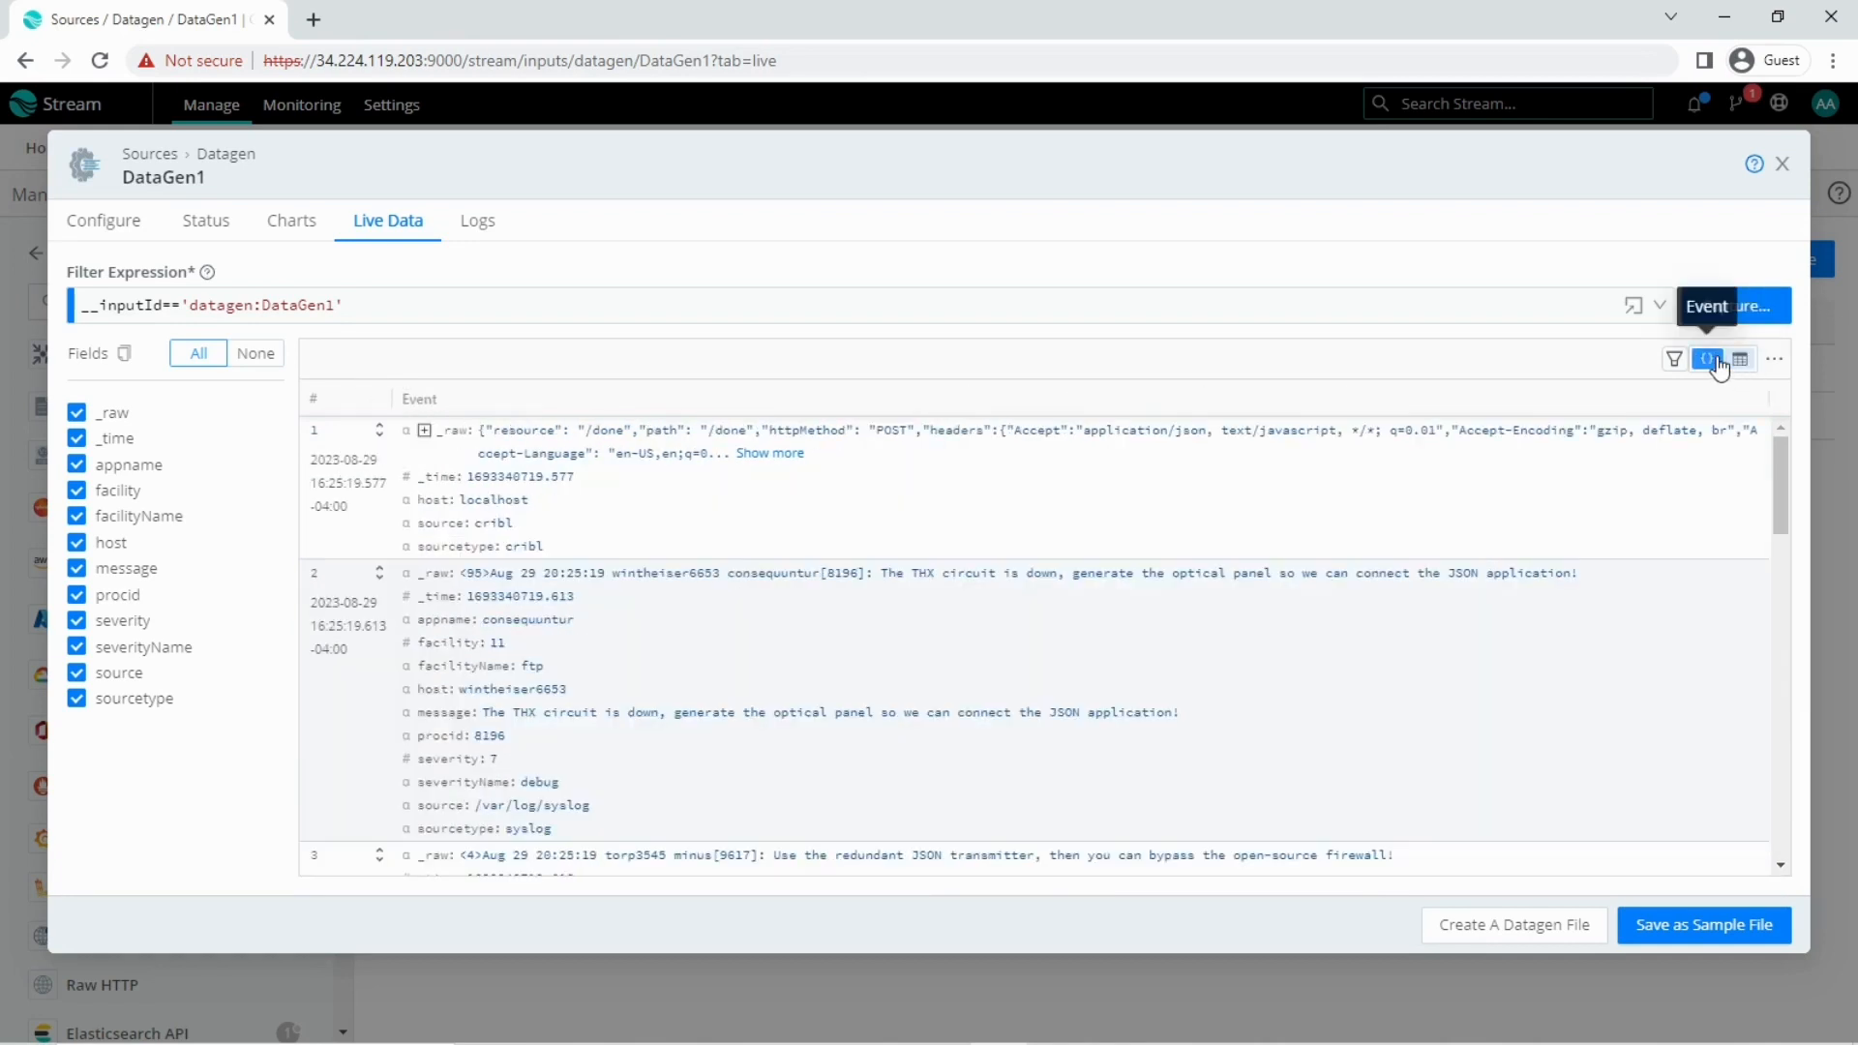
pyautogui.click(1774, 359)
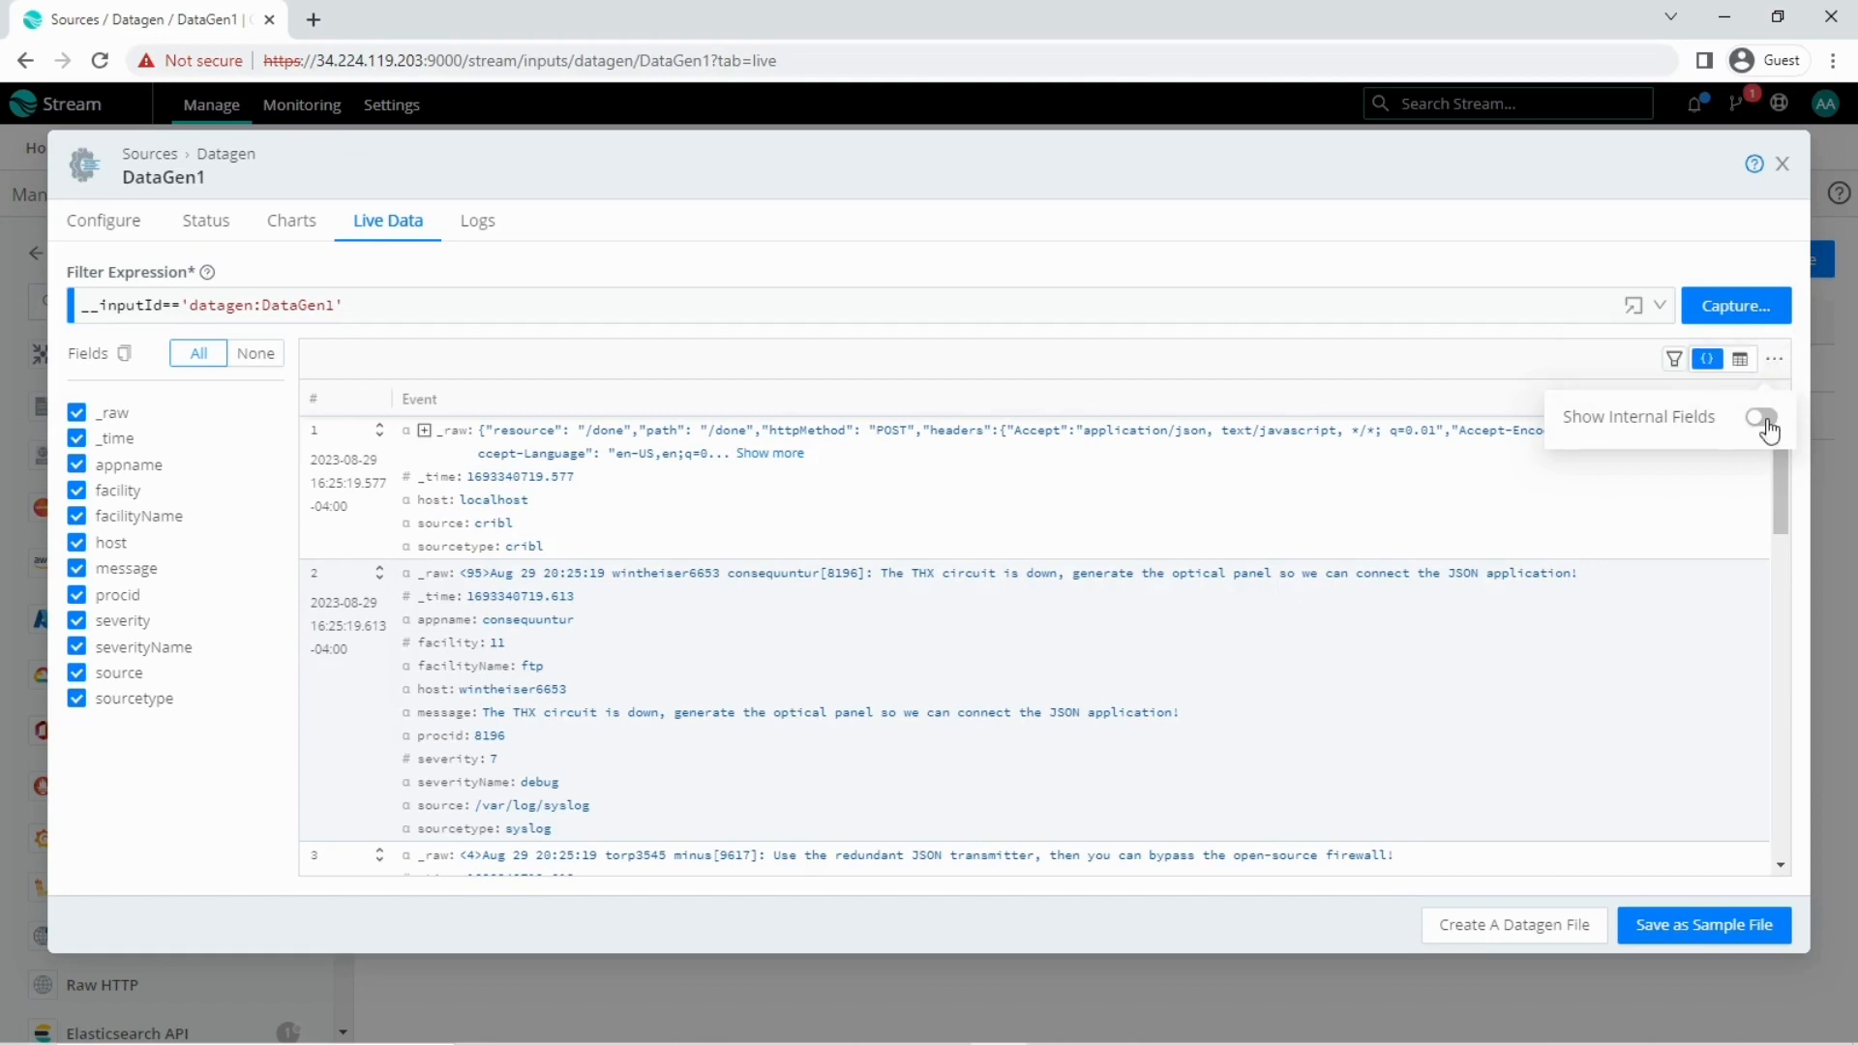
pyautogui.click(1761, 417)
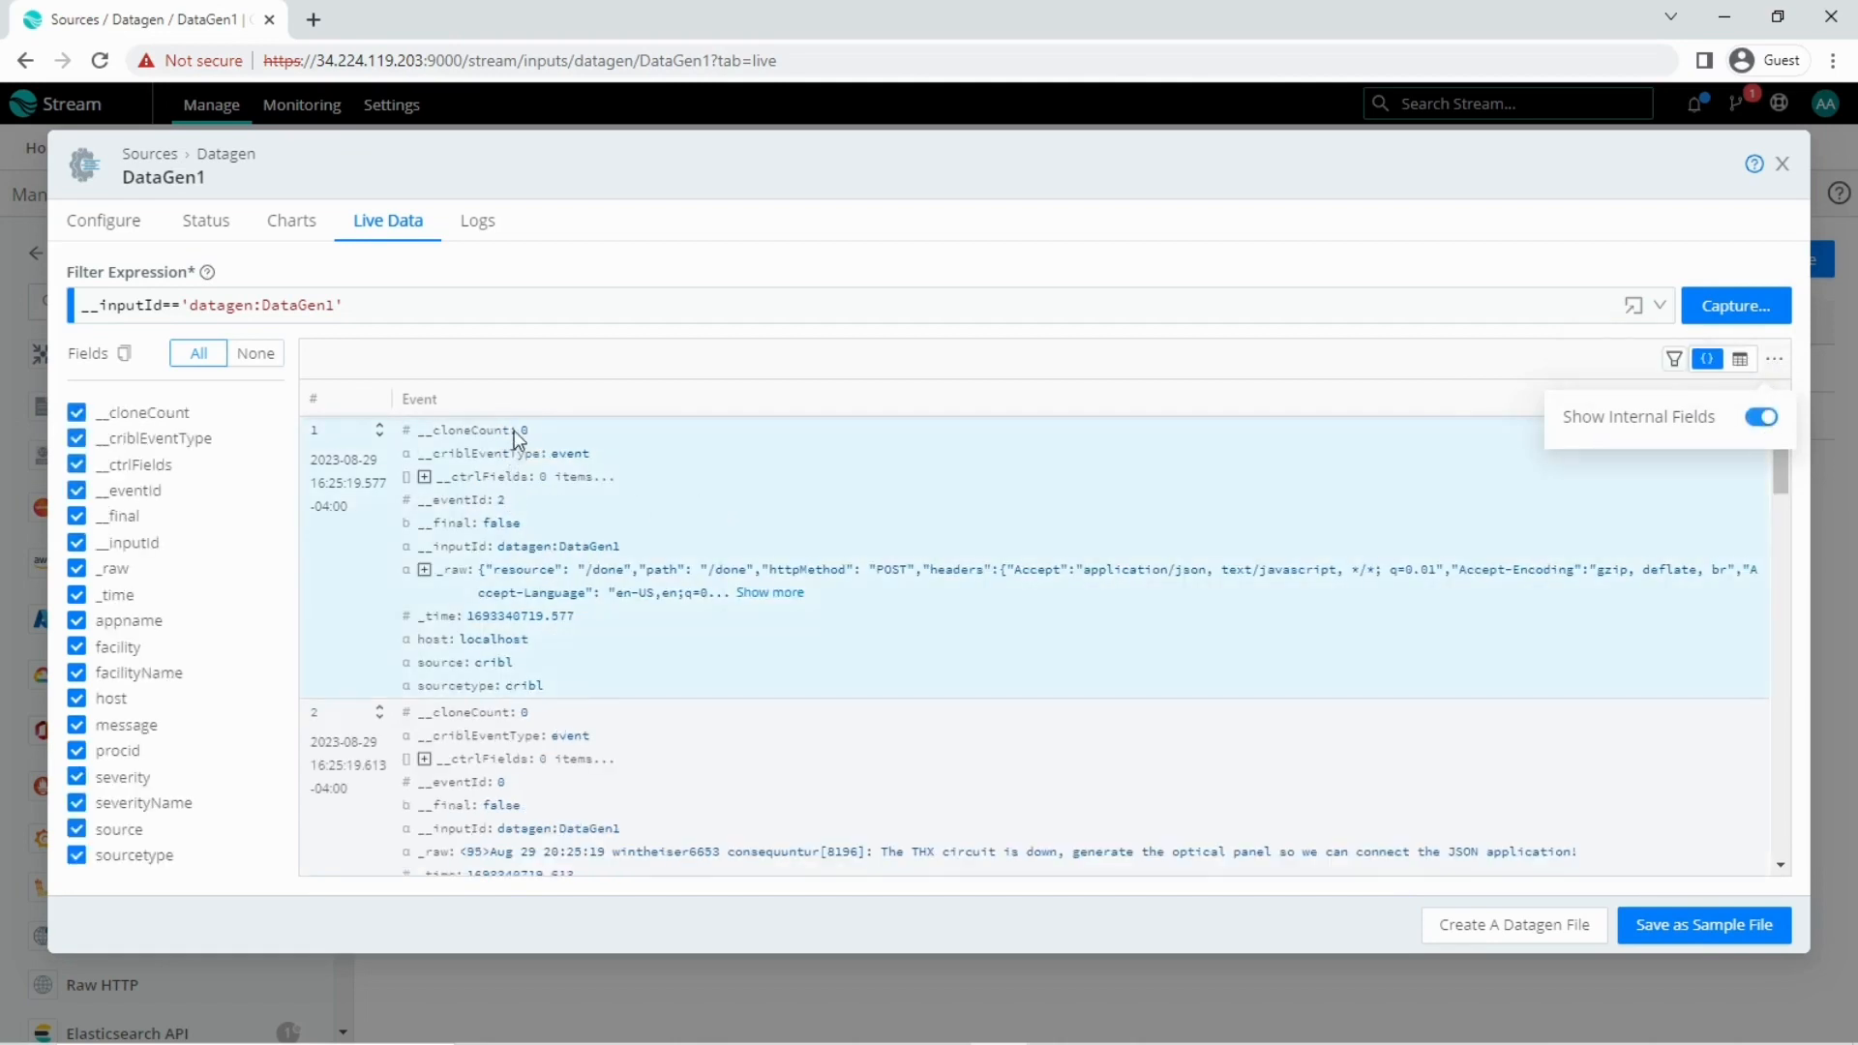
pyautogui.click(1767, 424)
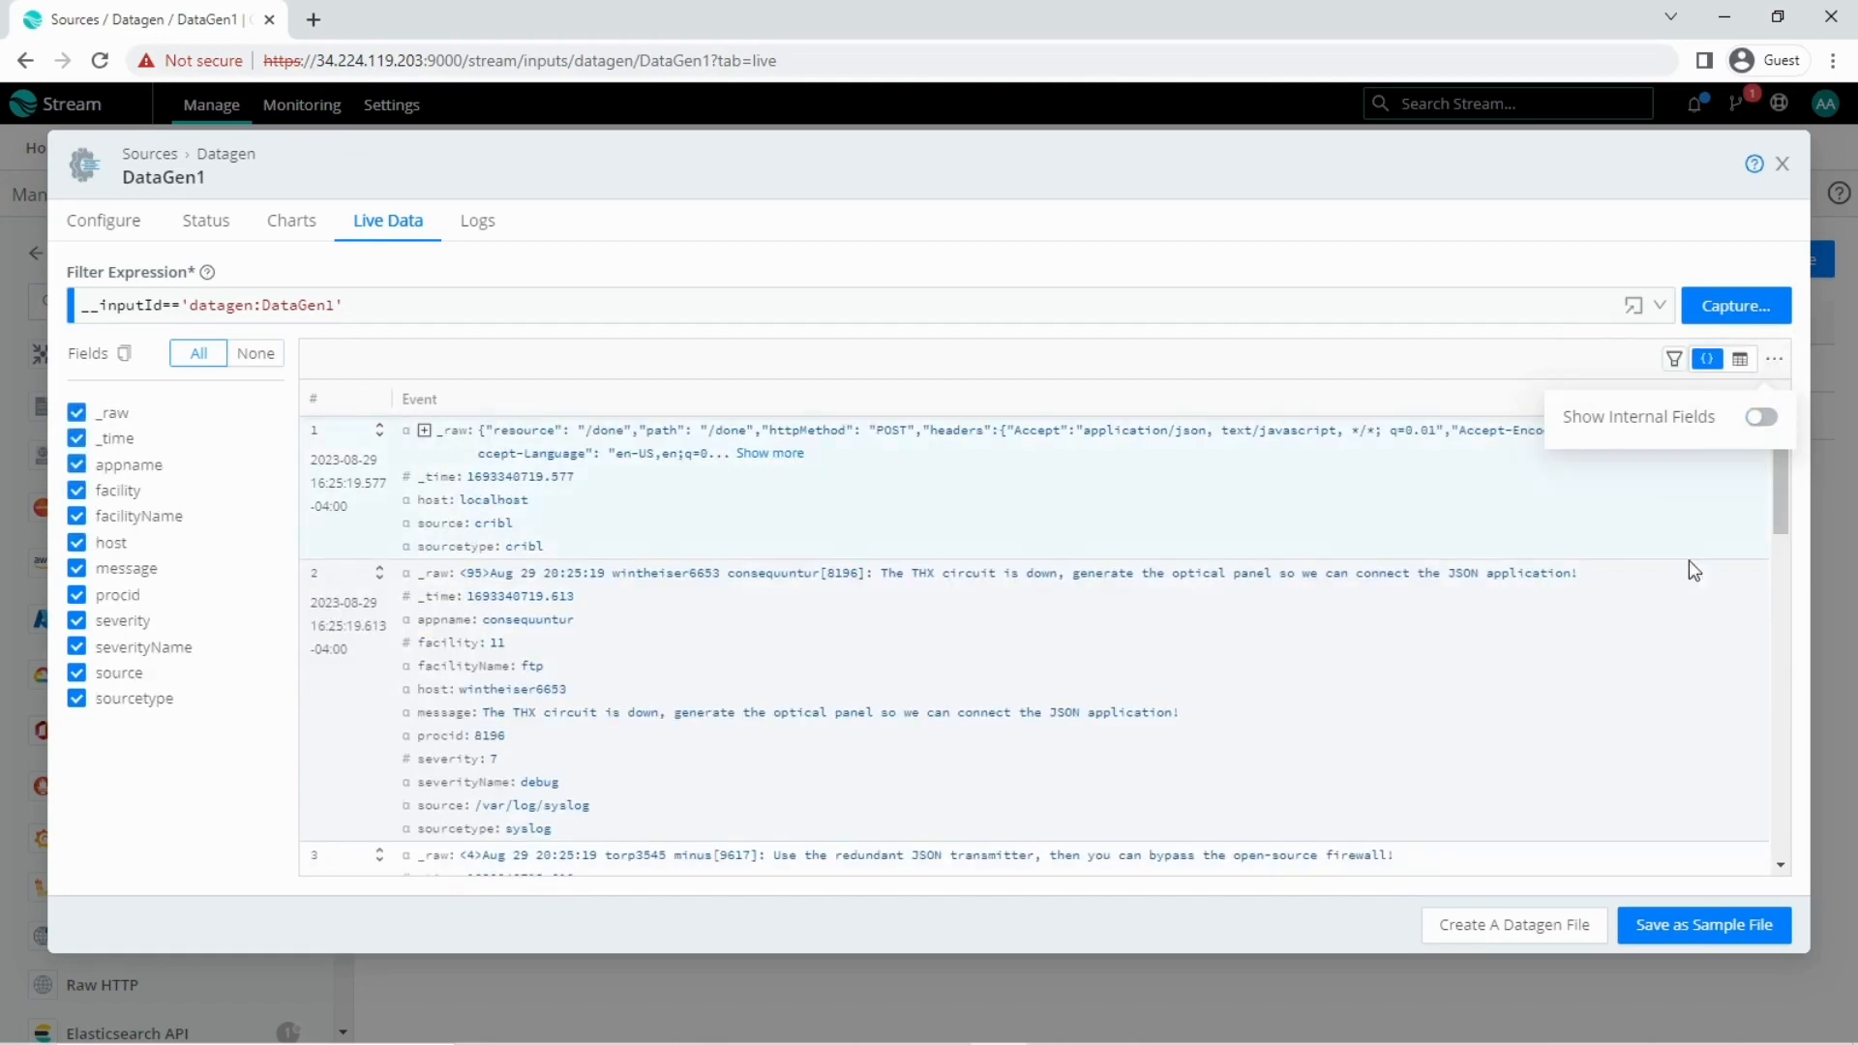
pyautogui.click(1791, 185)
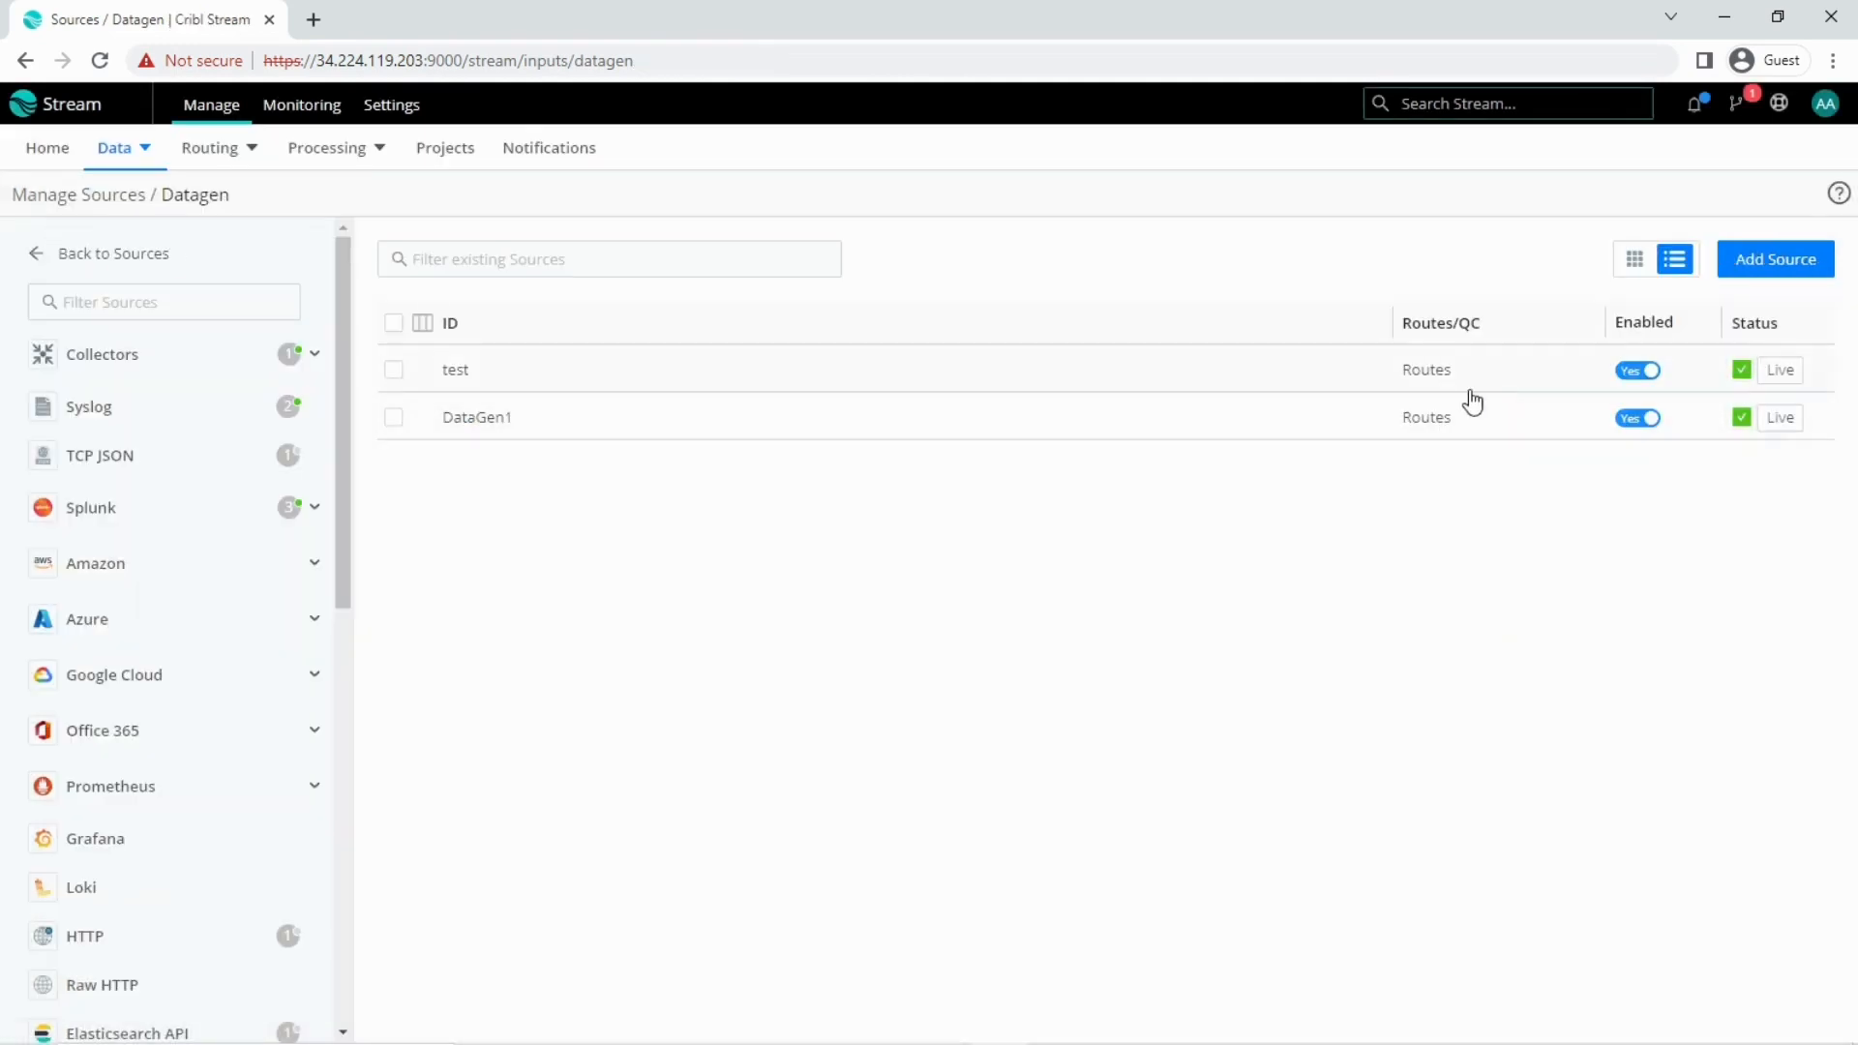
pyautogui.click(1651, 418)
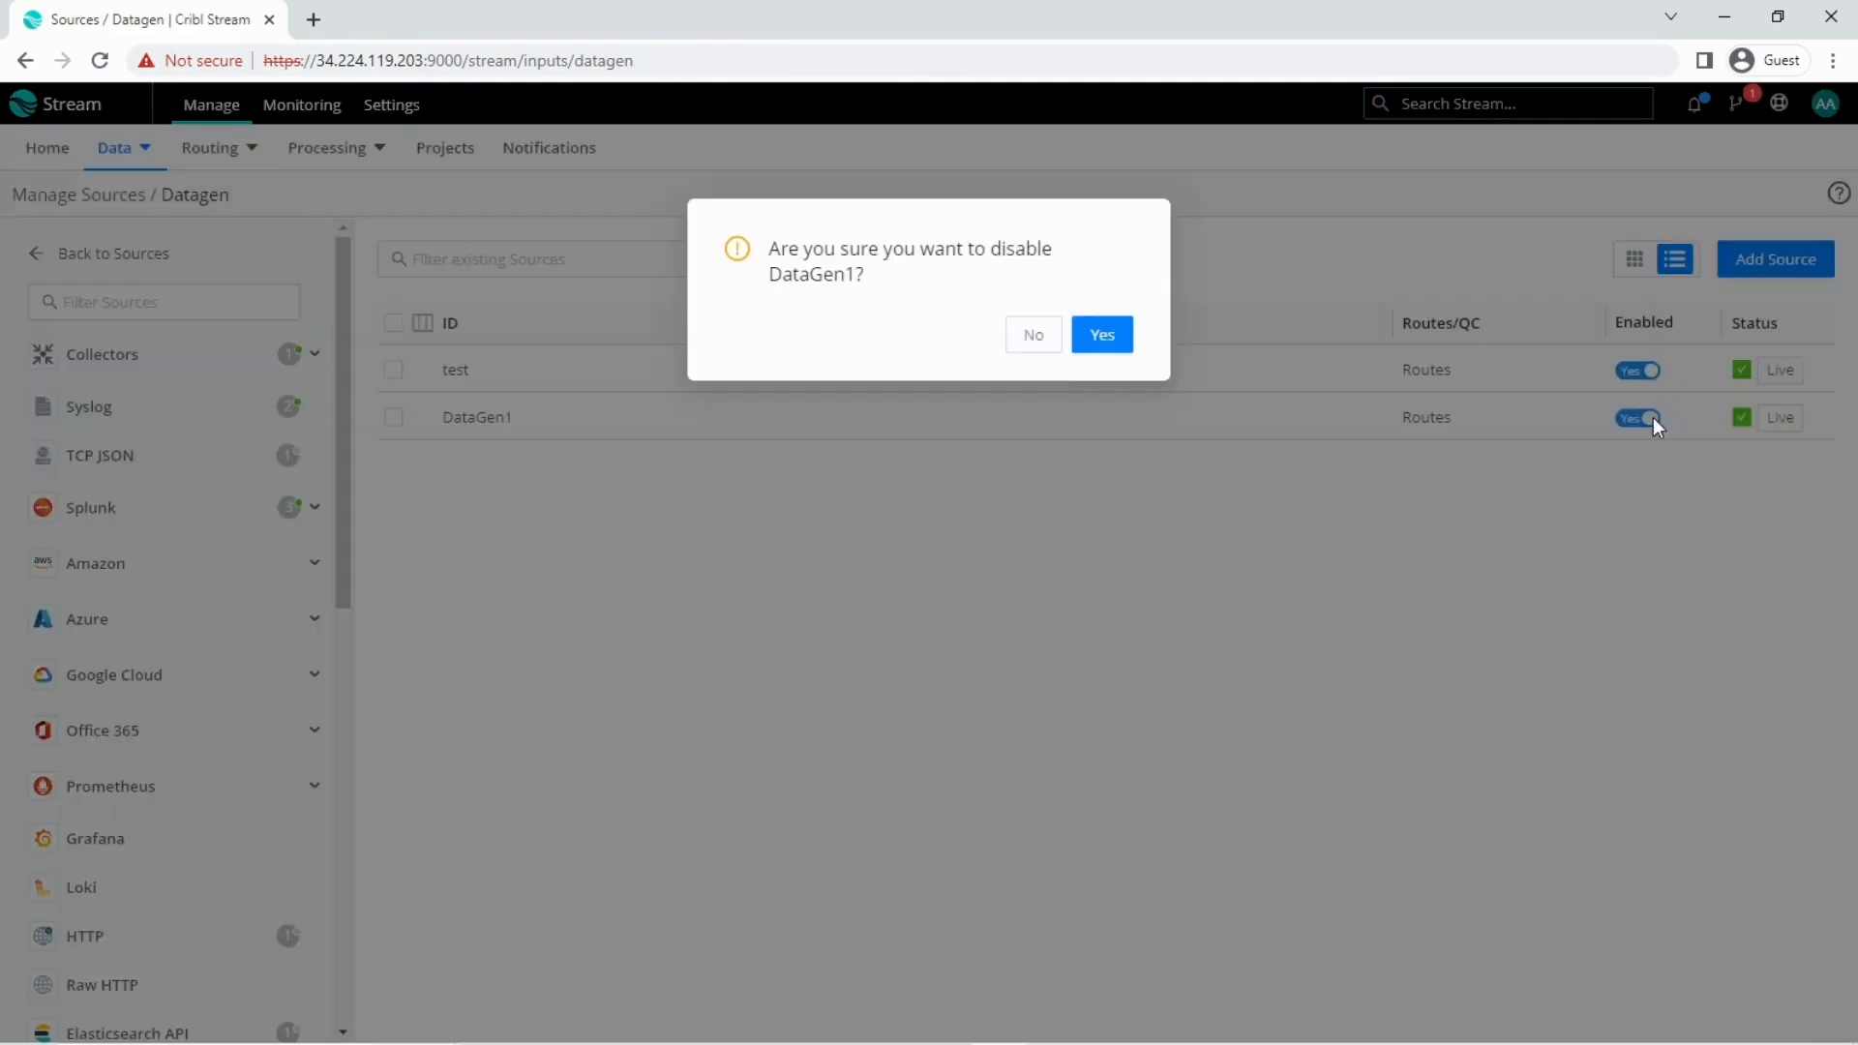
pyautogui.click(1052, 360)
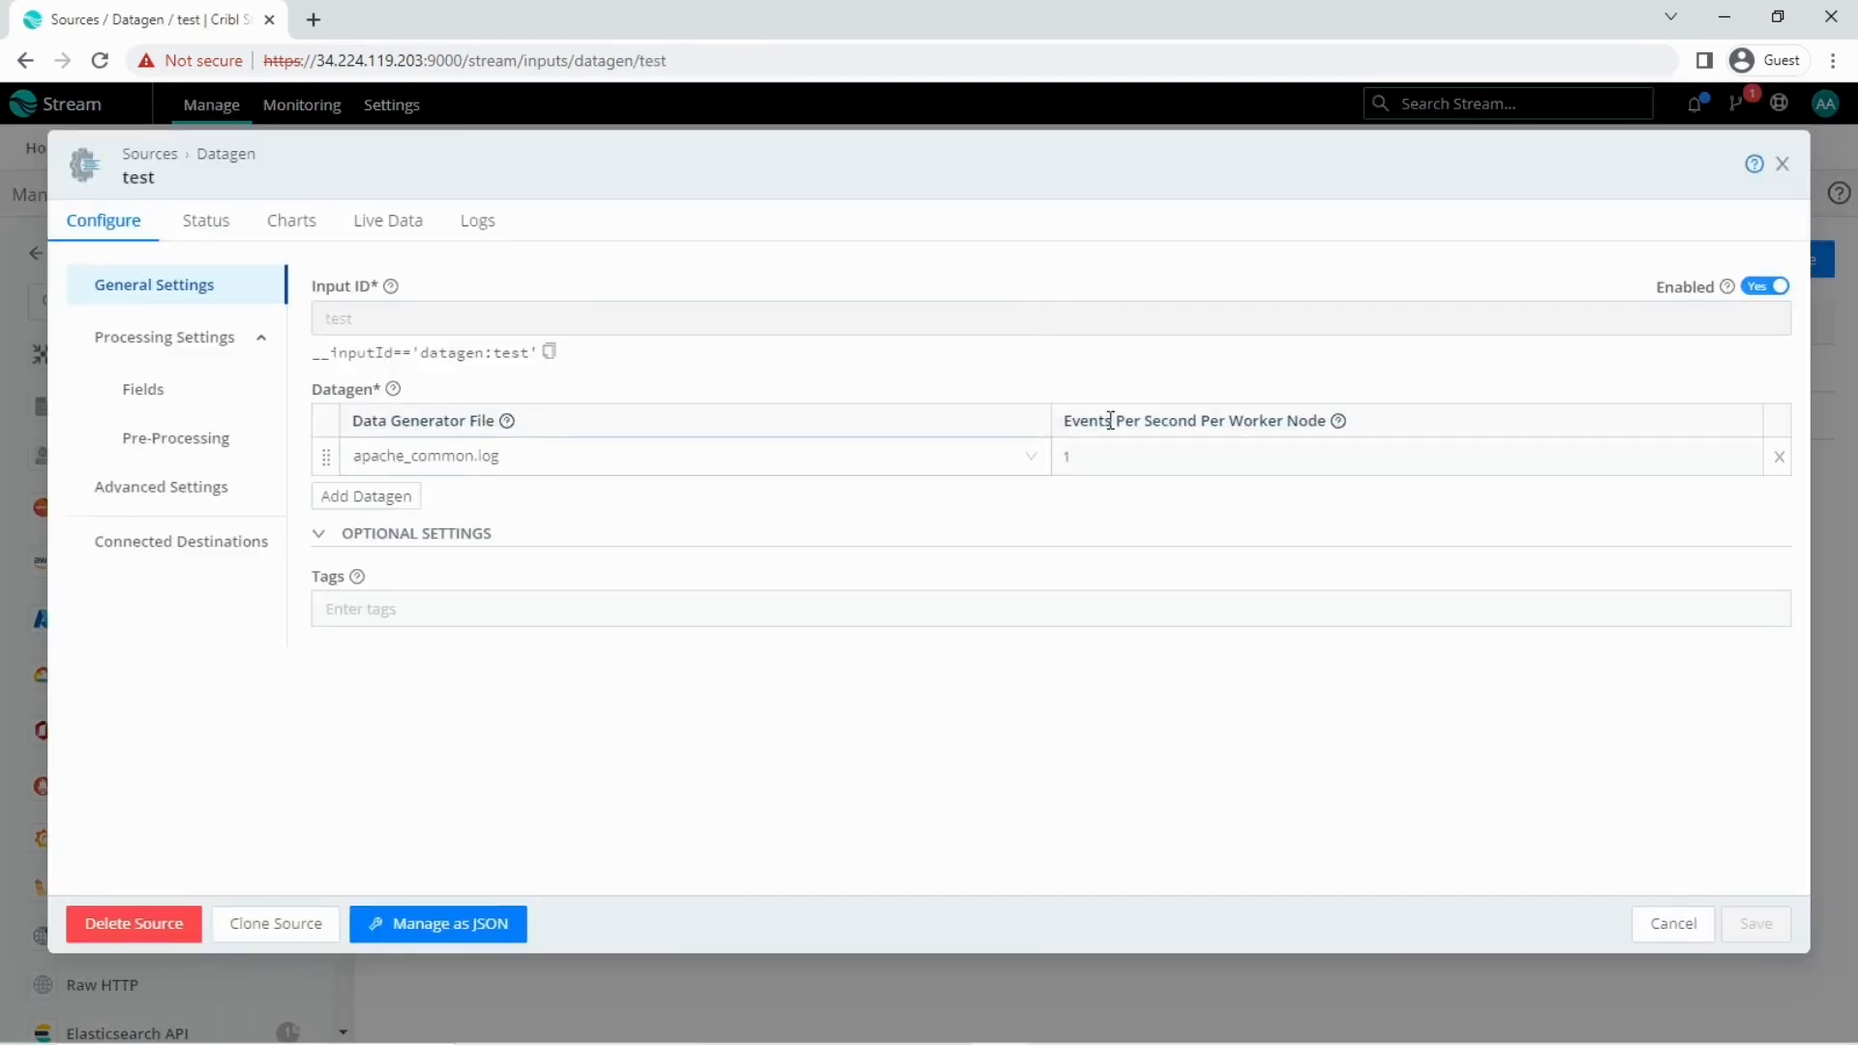
pyautogui.click(1782, 164)
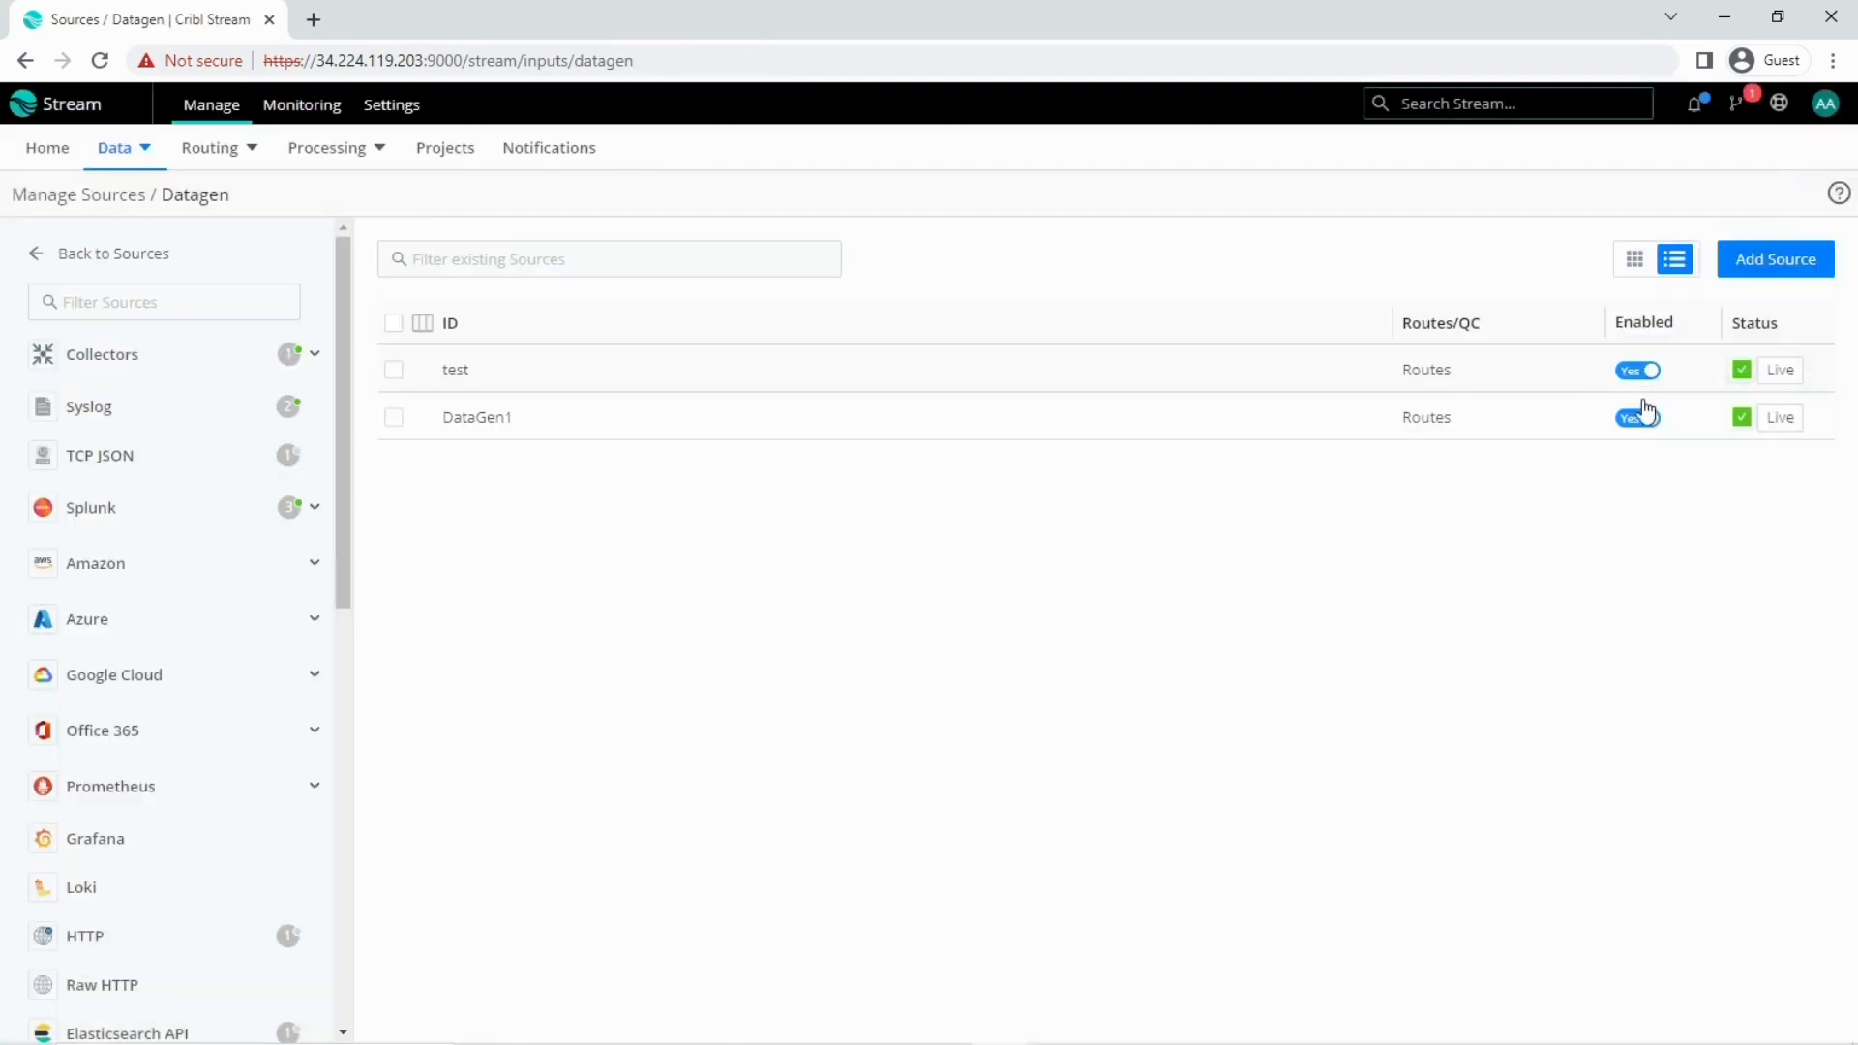
# Commit the pending configuration change to inputs.yml with the message "Enabling DataGen1"
pyautogui.click(1735, 102)
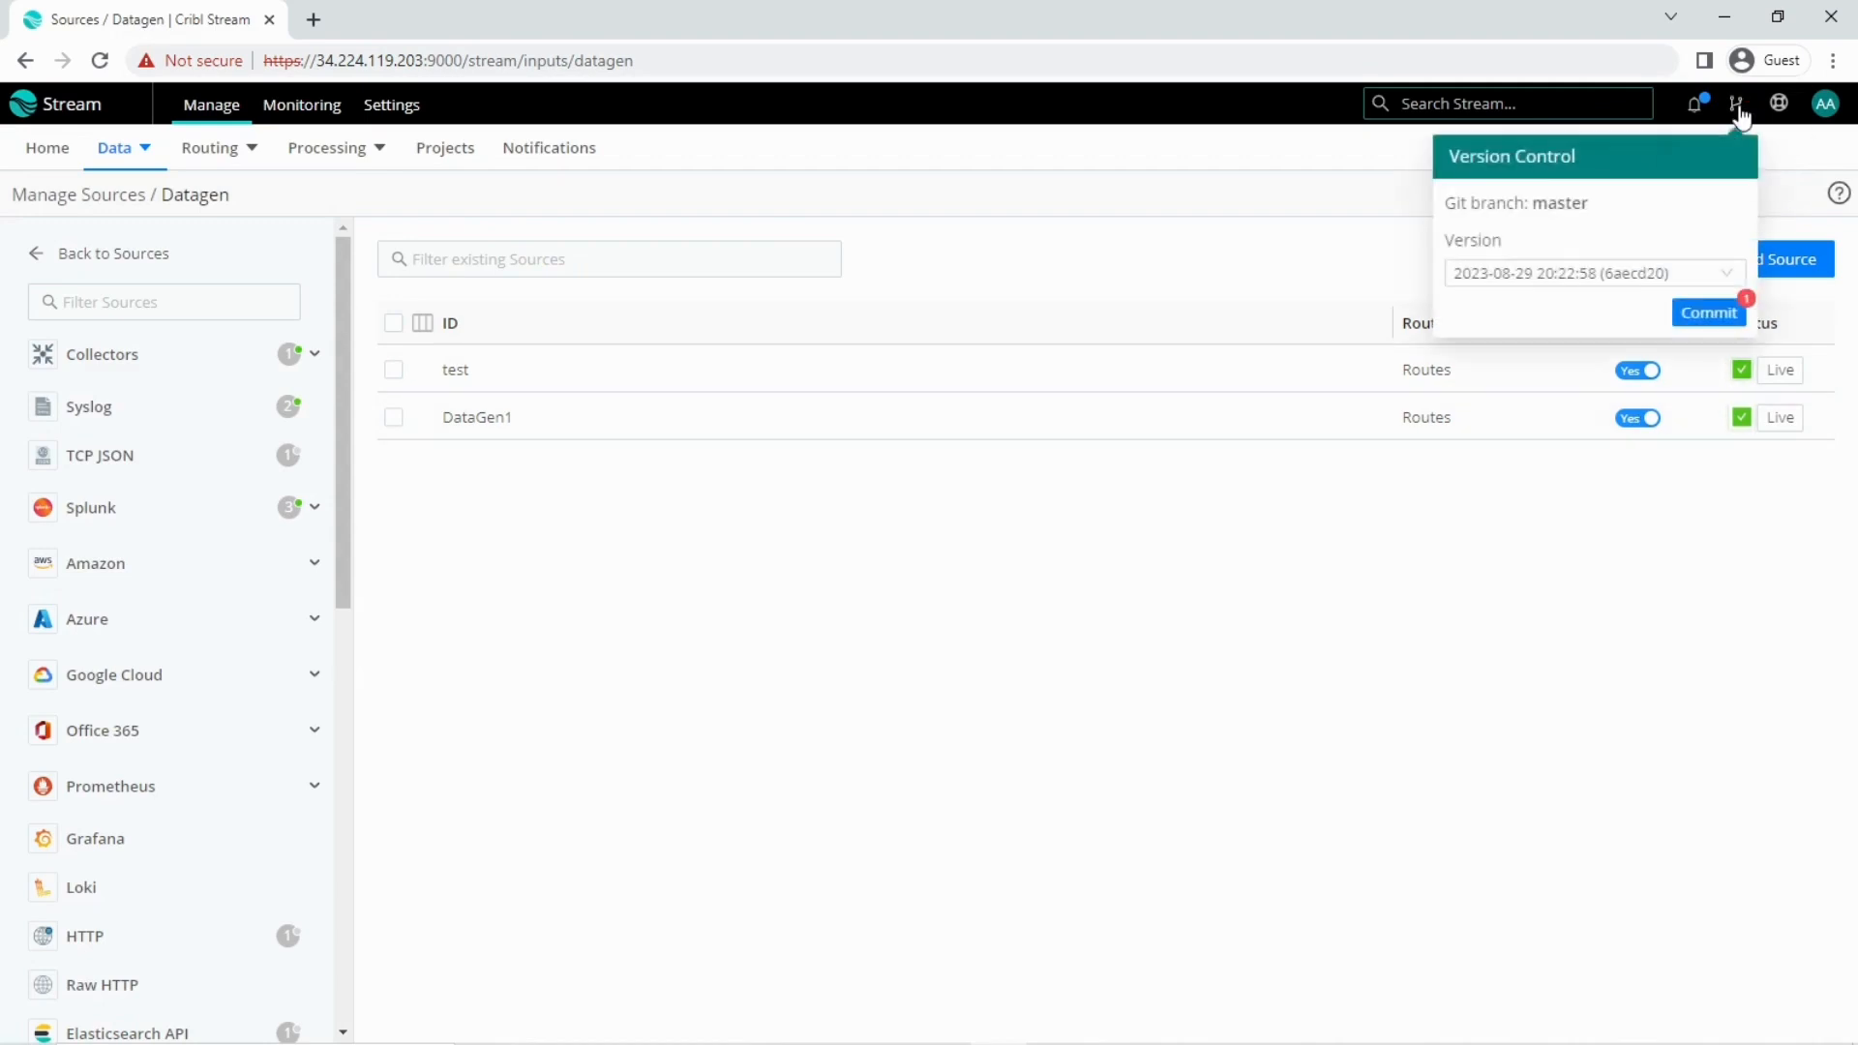
pyautogui.click(1705, 315)
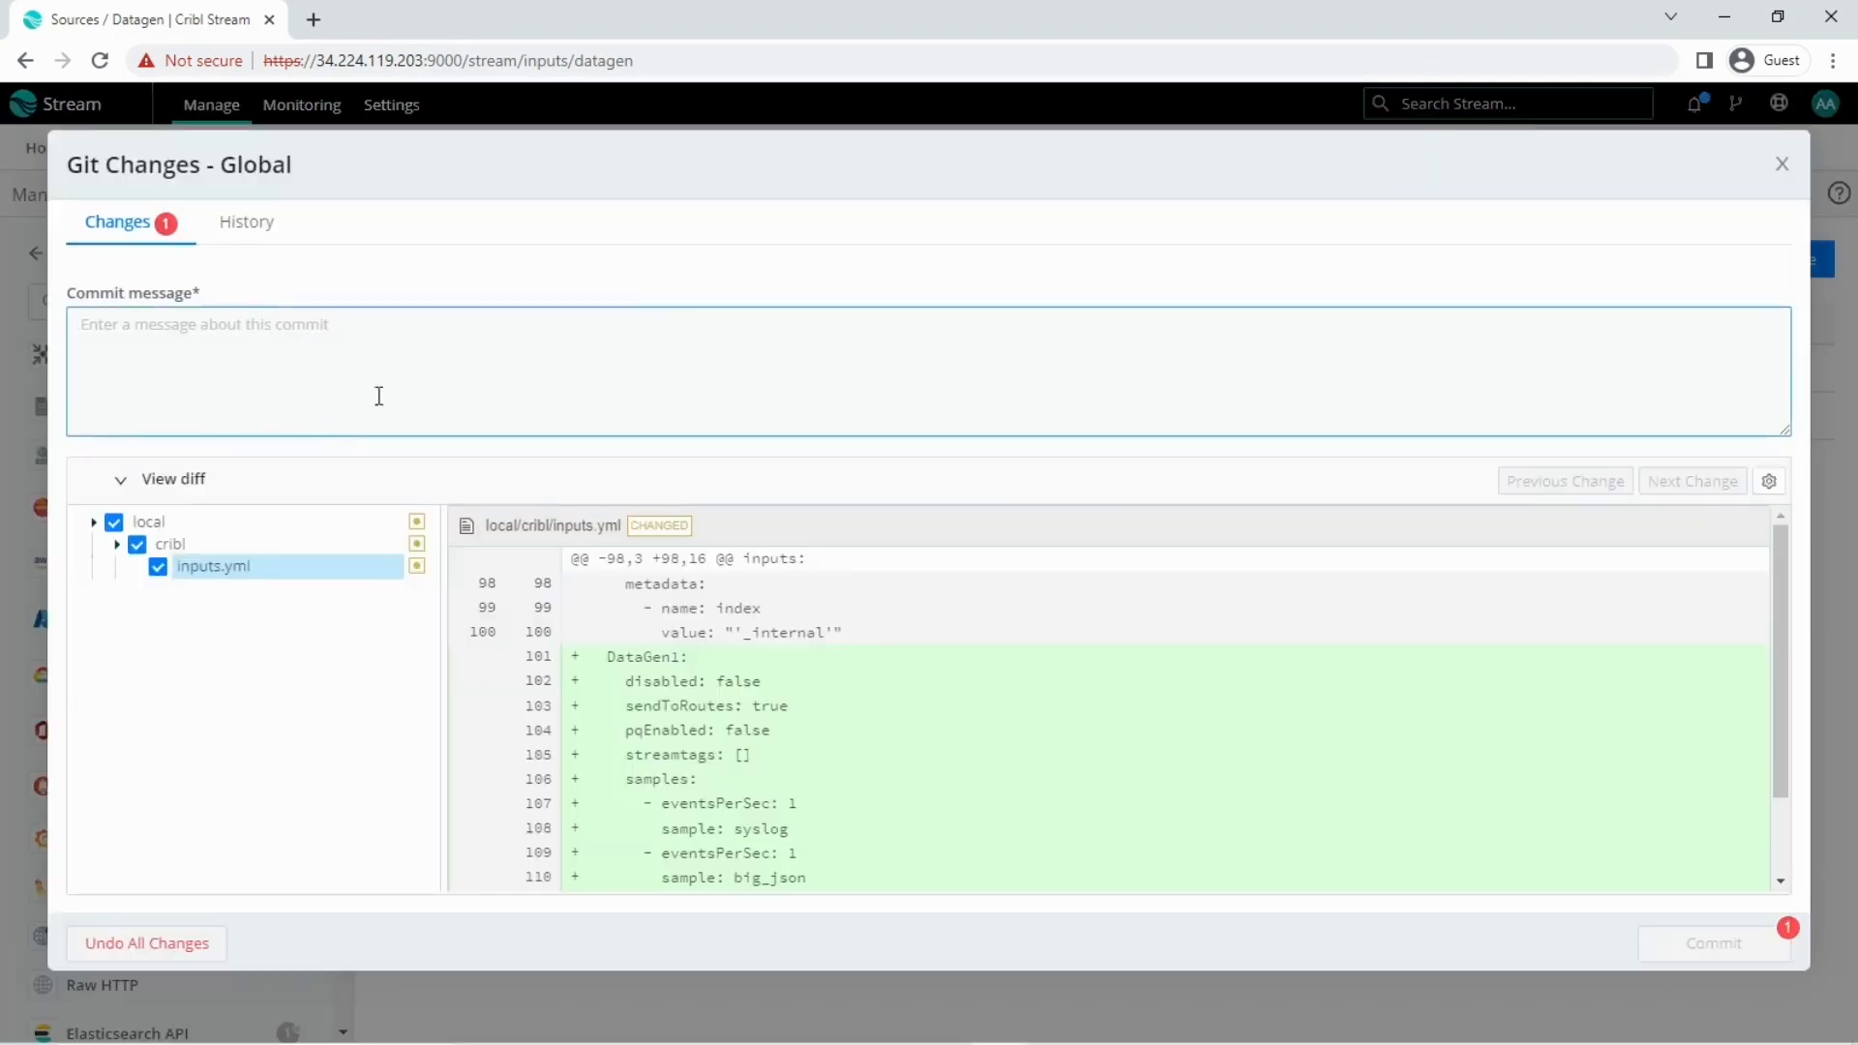
pyautogui.write('Enablin')
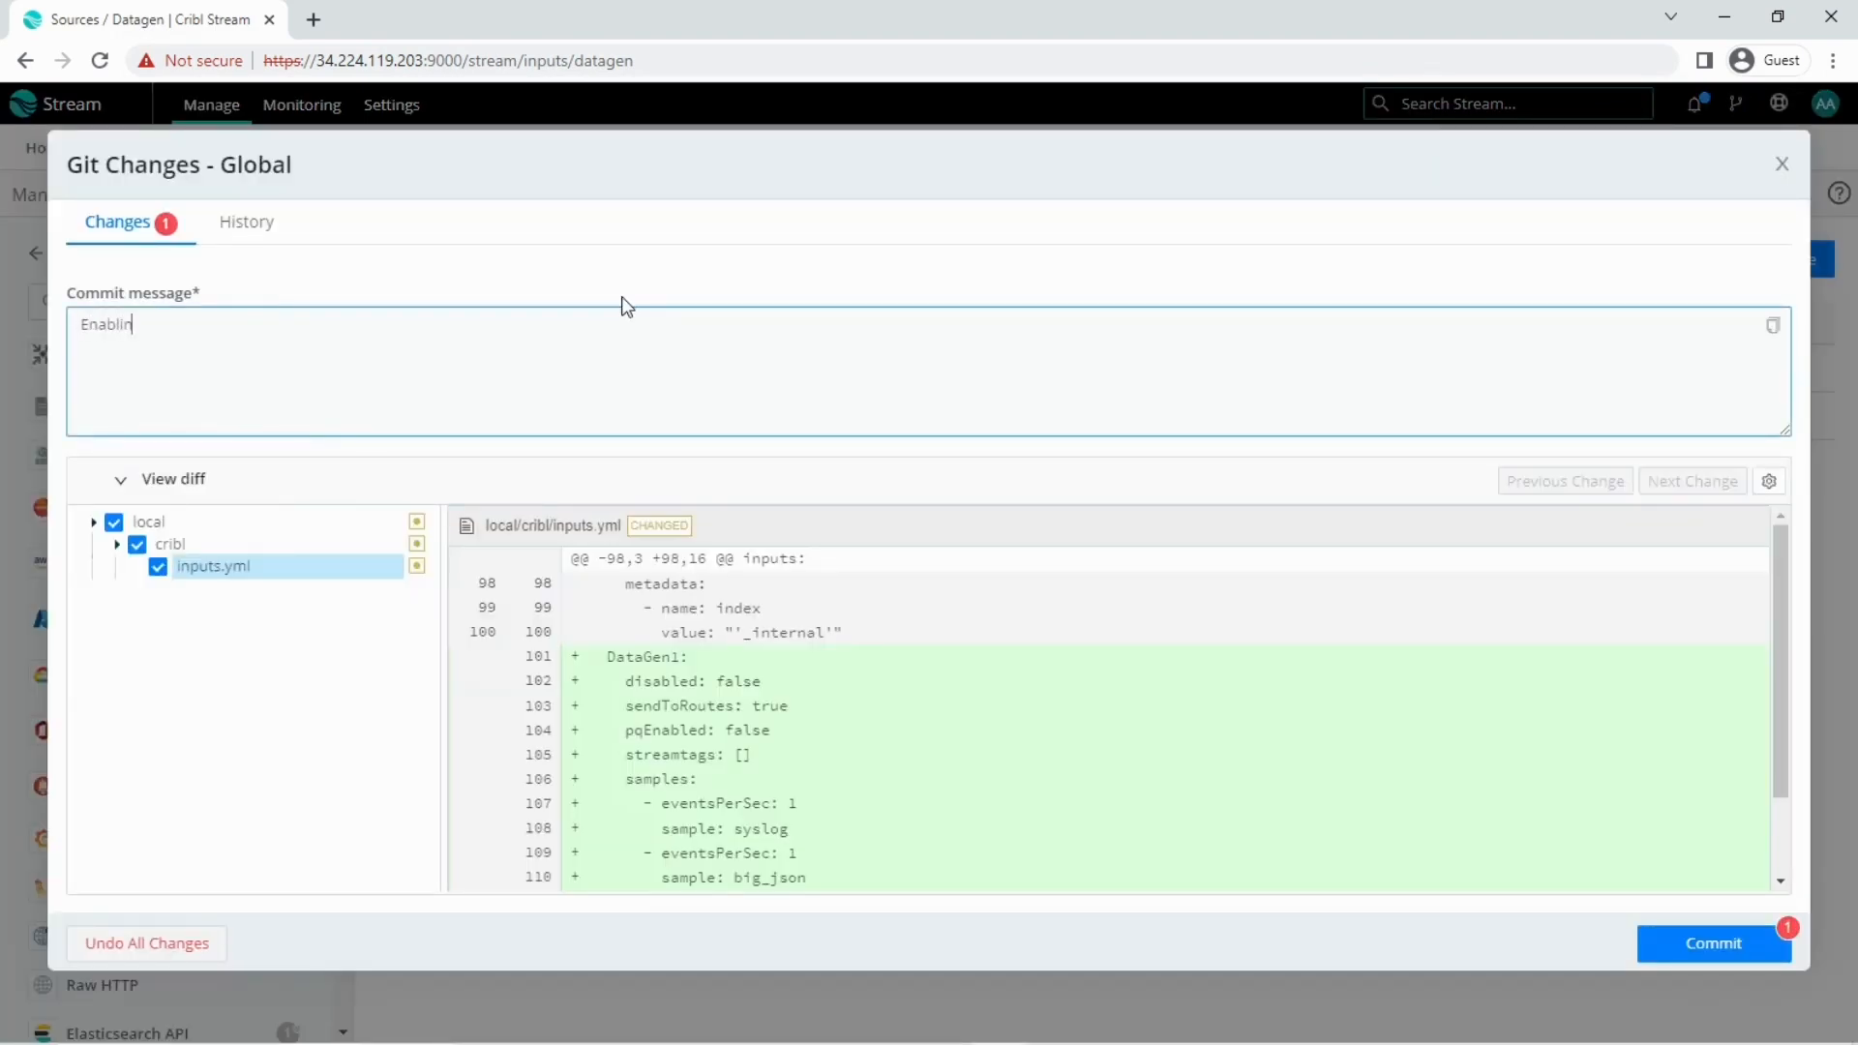
pyautogui.write('g new')
pyautogui.press('BackSpace')
pyautogui.press('BackSpace')
pyautogui.press('BackSpace')
pyautogui.write('DataGen1')
pyautogui.click(1683, 939)
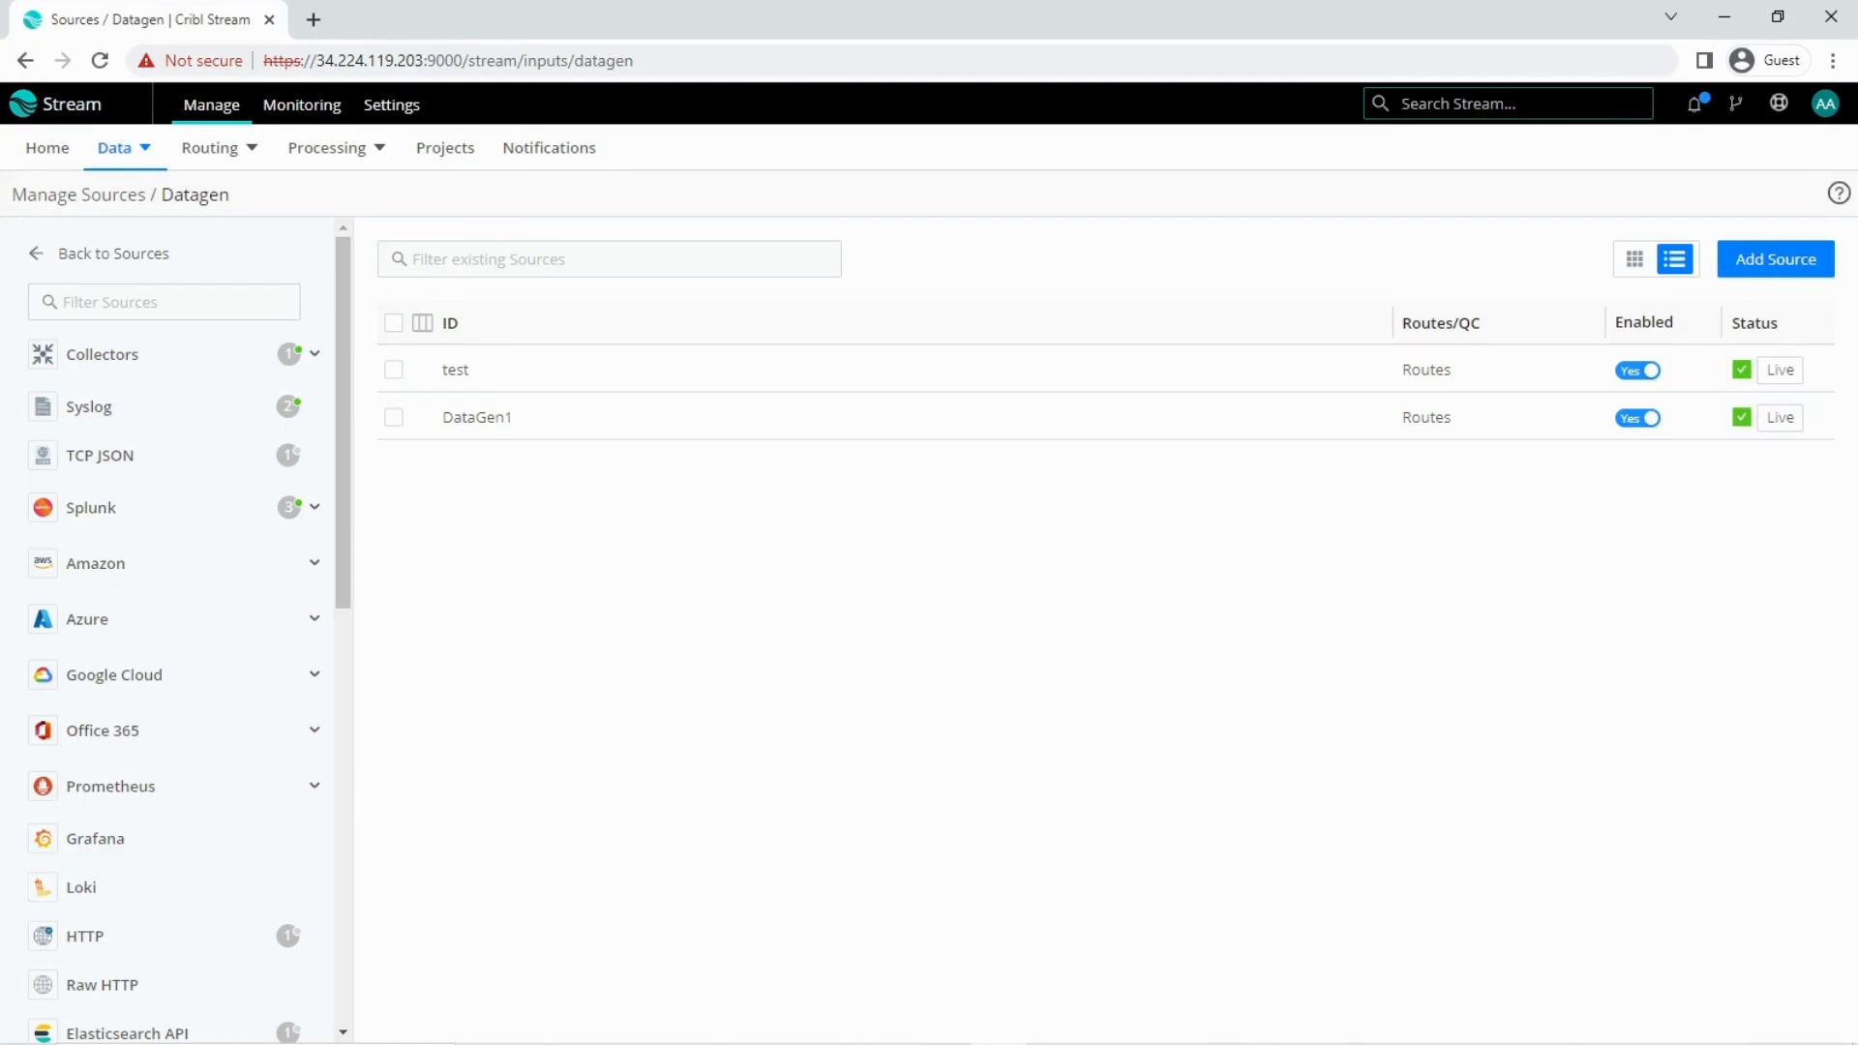
# Capture live sample data from the Pipelines page, taking events at "1. Before pre-processing Pipeline" with the default time and event limits
pyautogui.moveTo(122, 158)
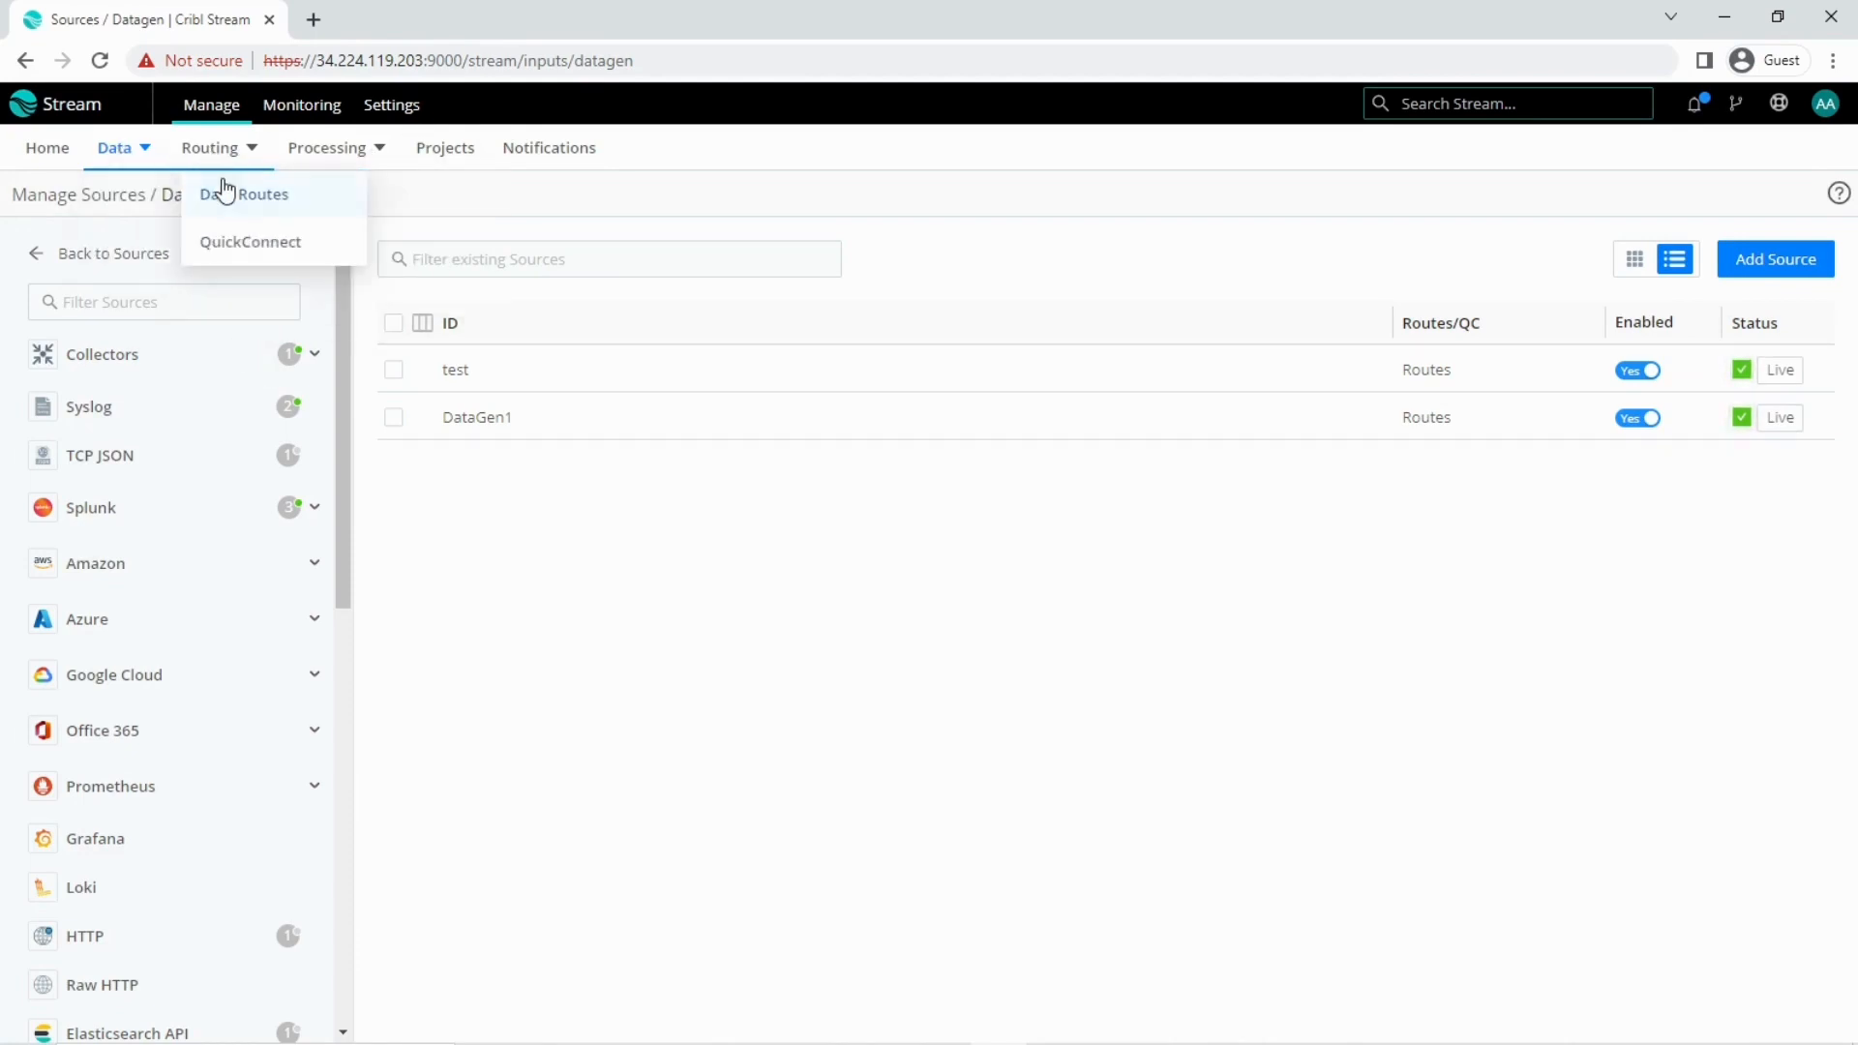
pyautogui.moveTo(343, 152)
pyautogui.click(338, 193)
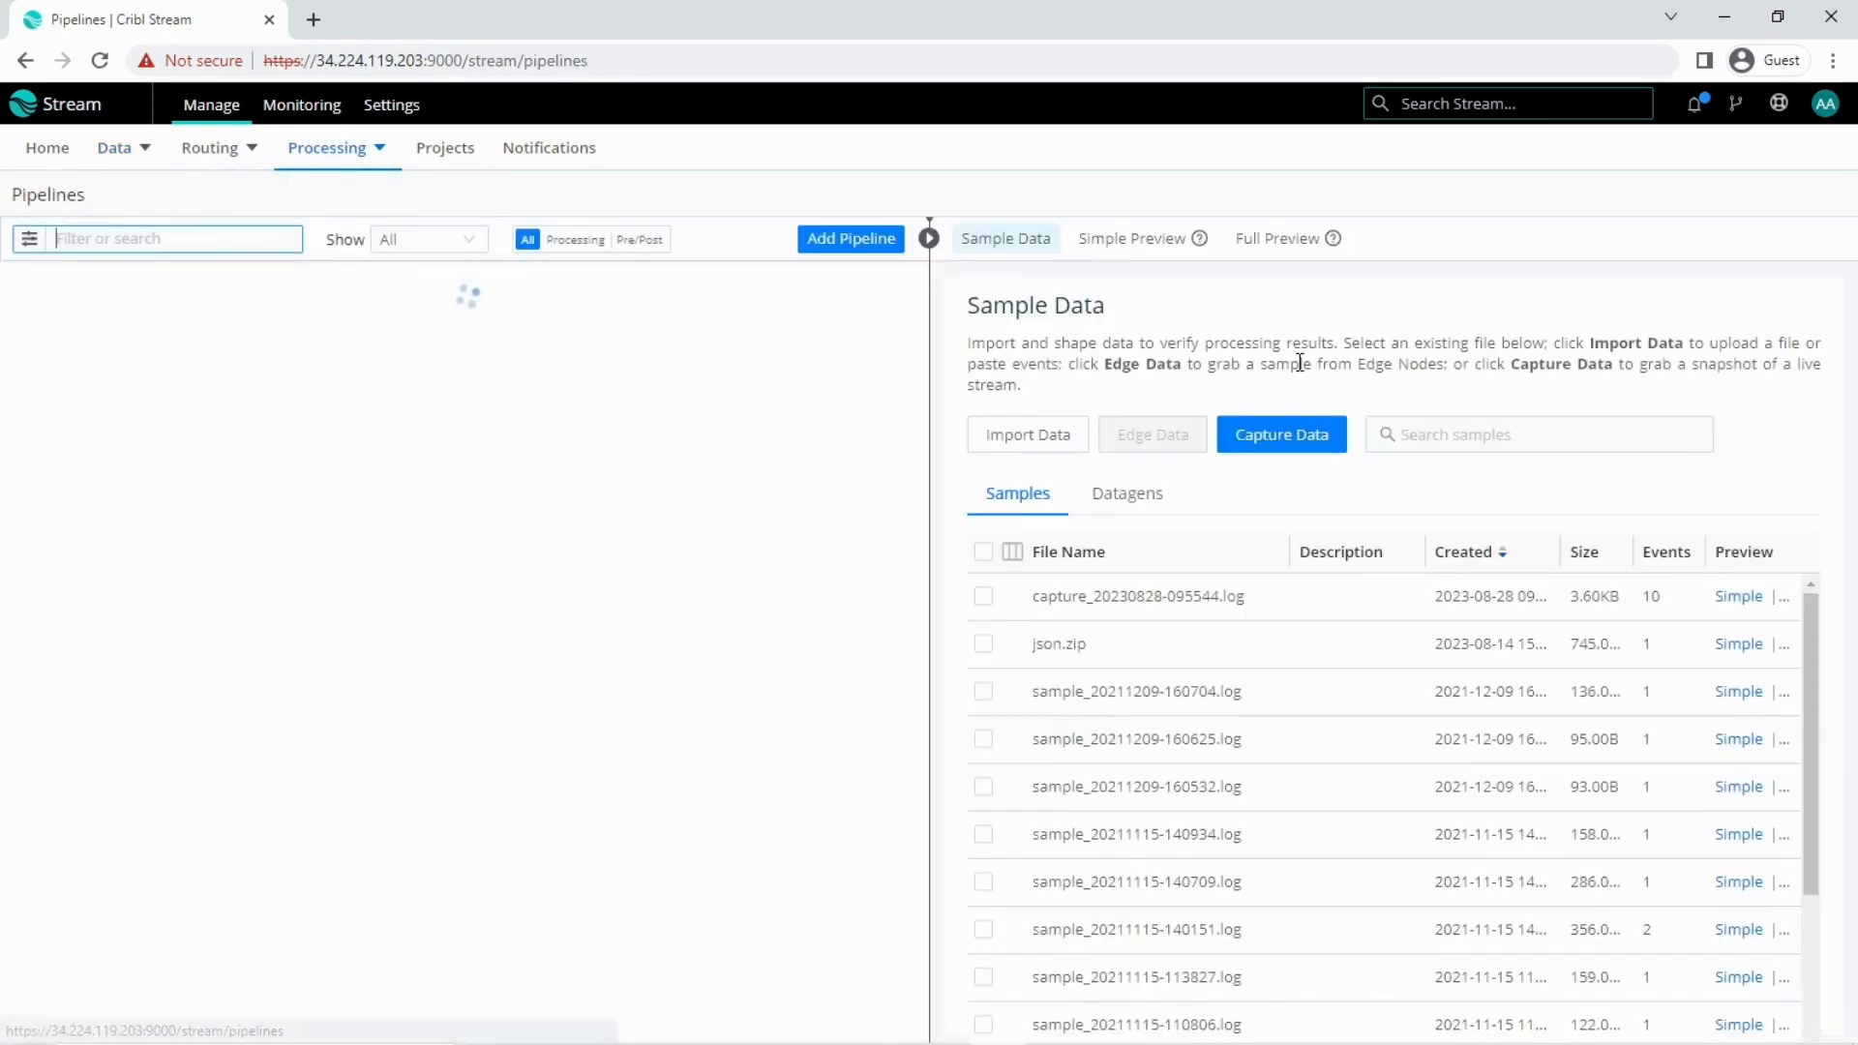
pyautogui.click(1271, 441)
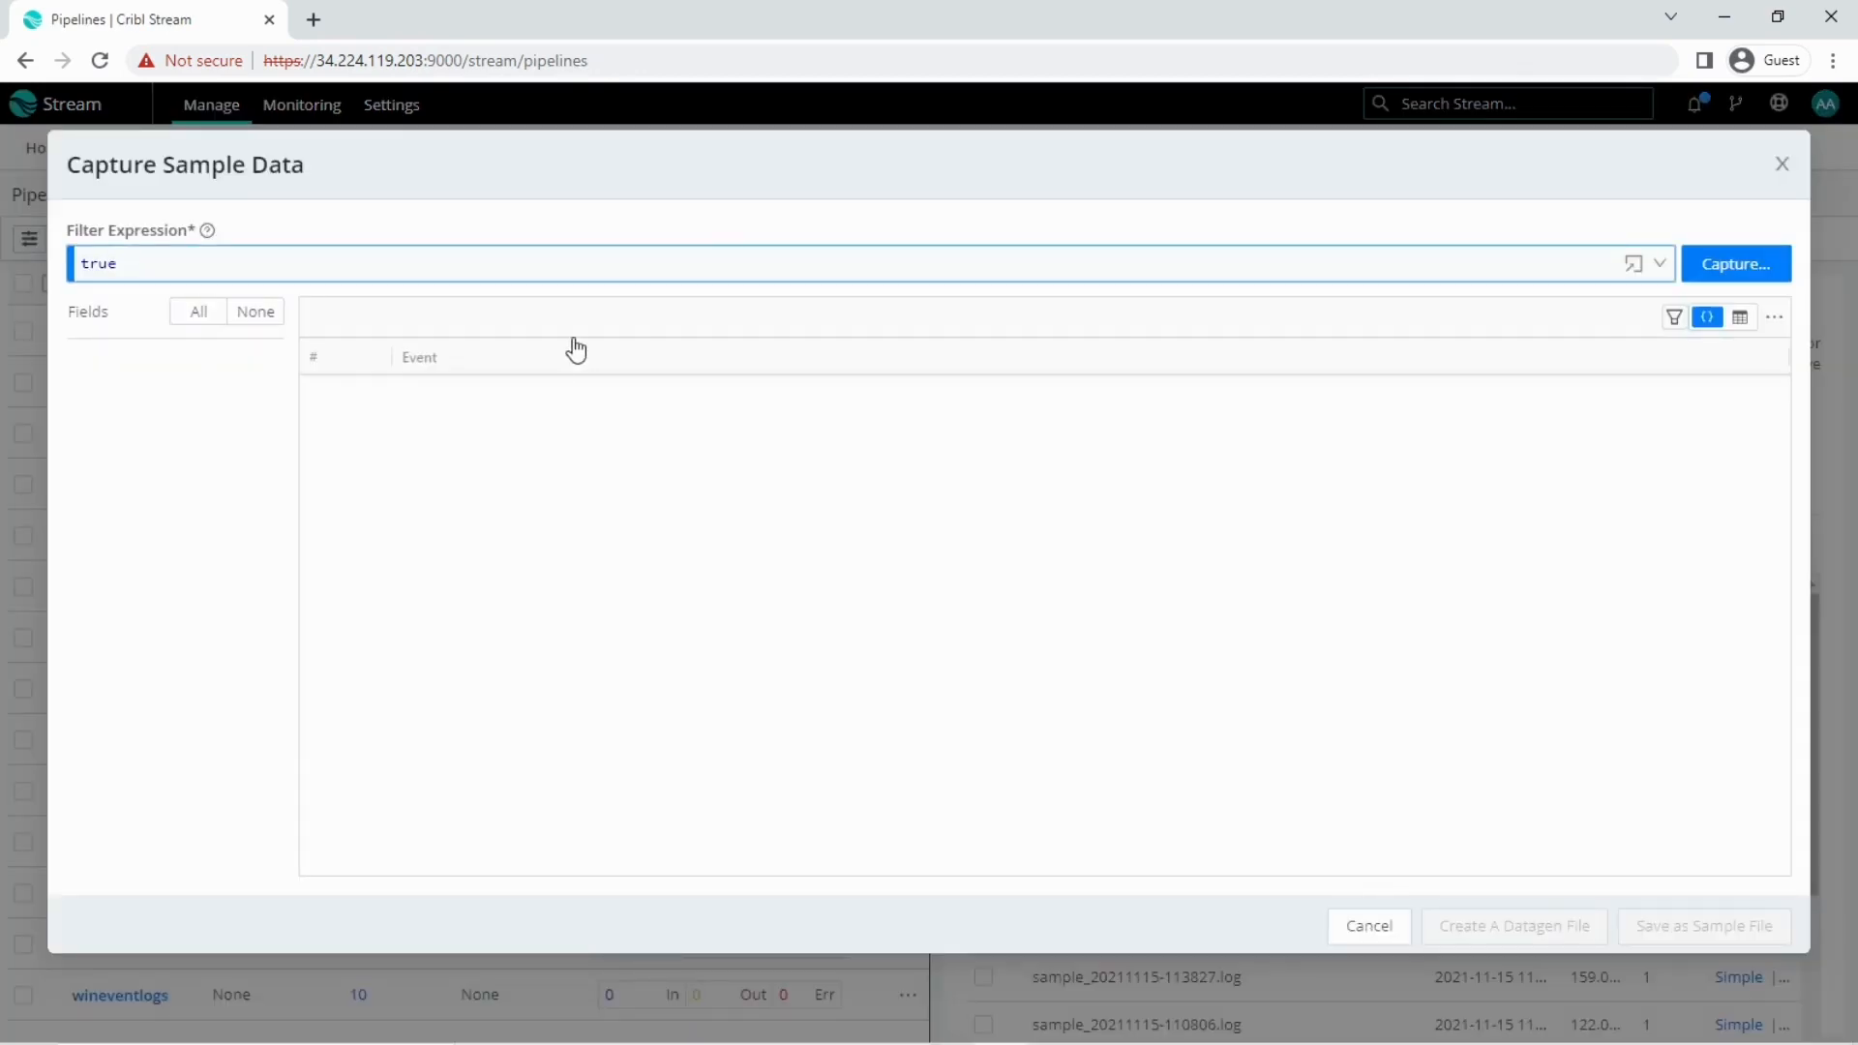
pyautogui.click(1713, 265)
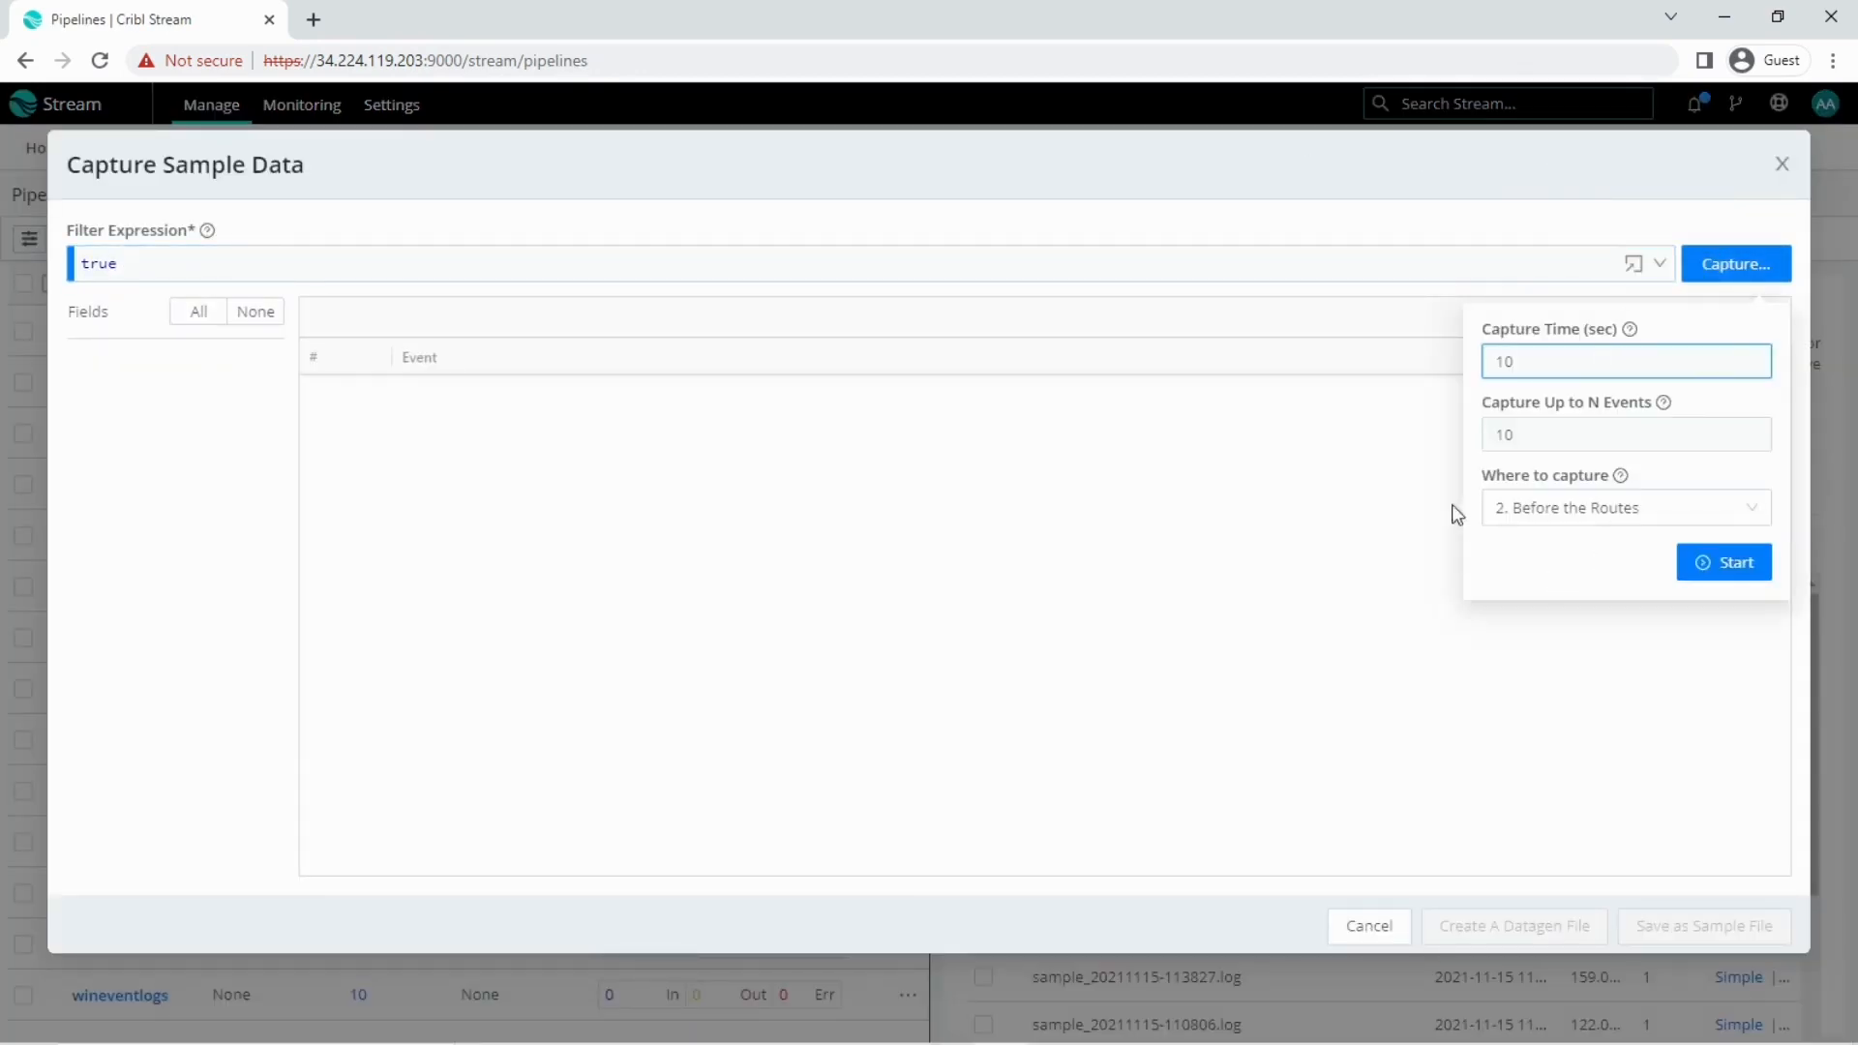
pyautogui.click(1738, 506)
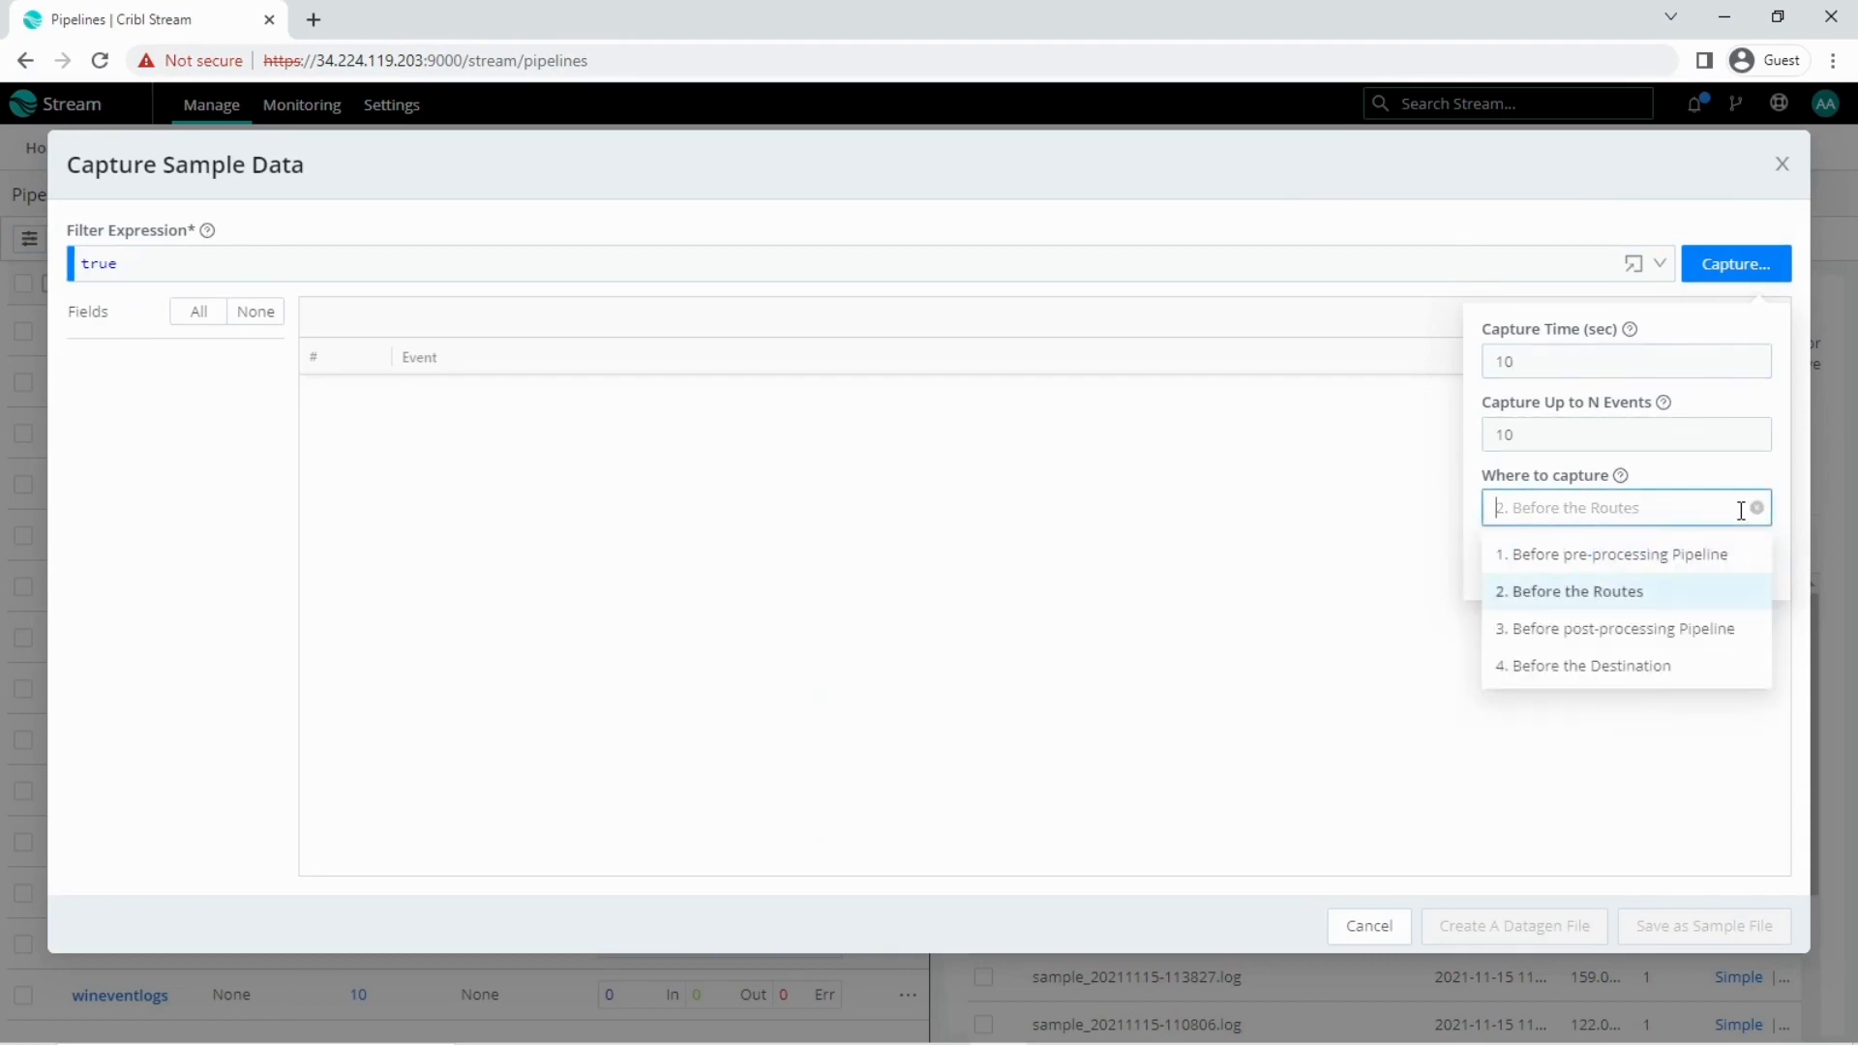
pyautogui.click(1668, 552)
pyautogui.click(1714, 567)
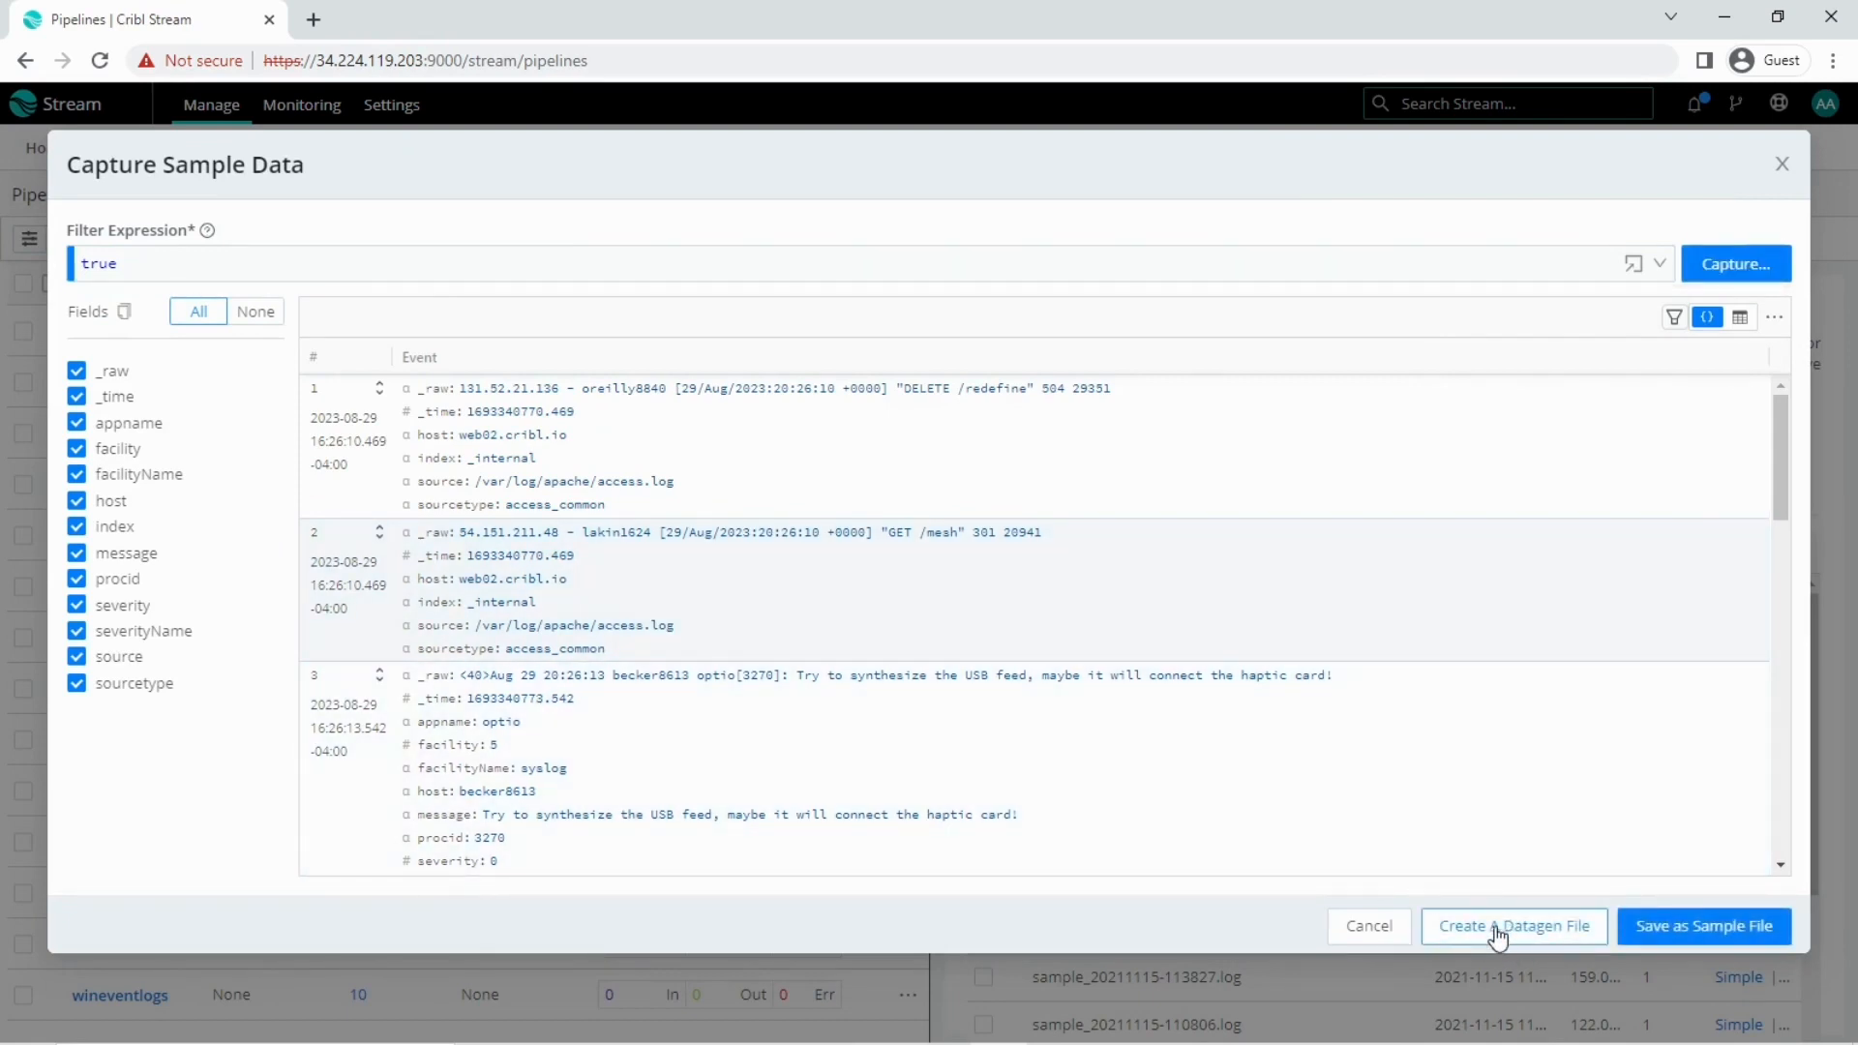
# Begin creating a Datagen file from the captured events and examine its template timestamp format and time field settings against the first event's _time value
pyautogui.click(1515, 927)
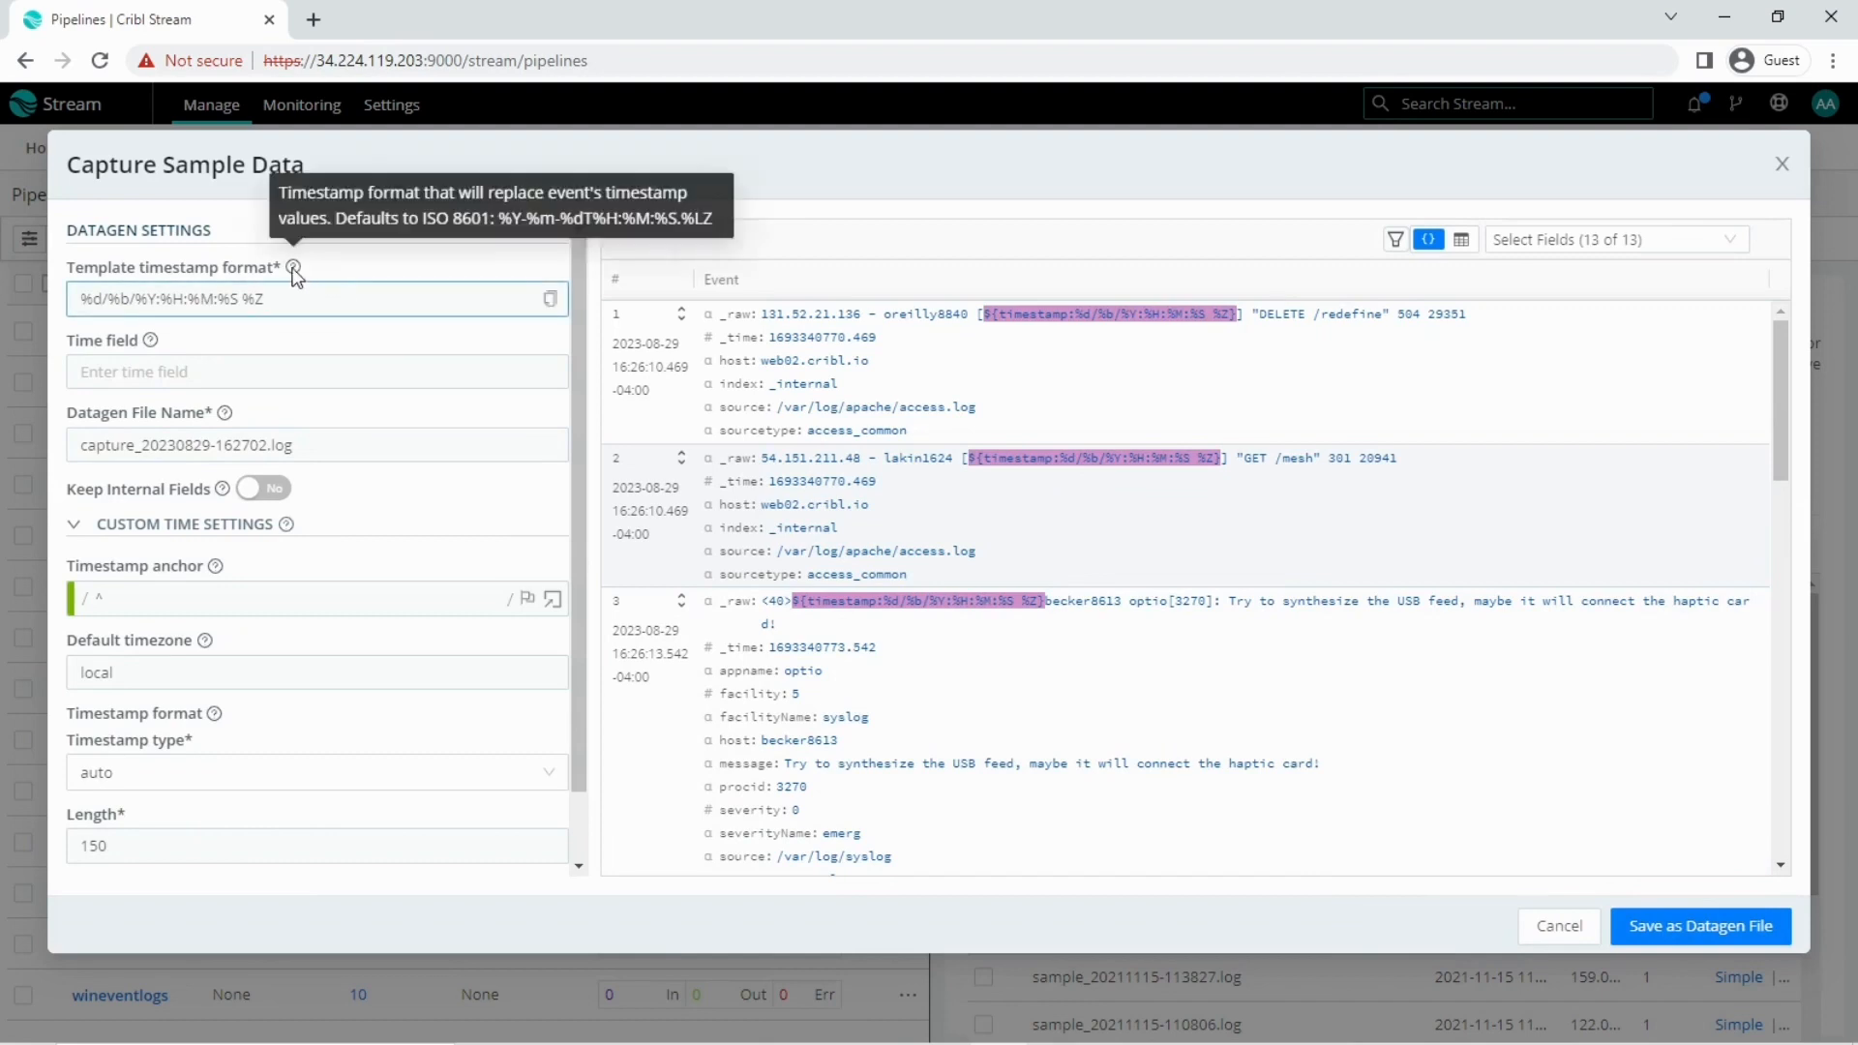
pyautogui.moveTo(299, 299); pyautogui.dragTo(3, 304)
pyautogui.click(227, 372)
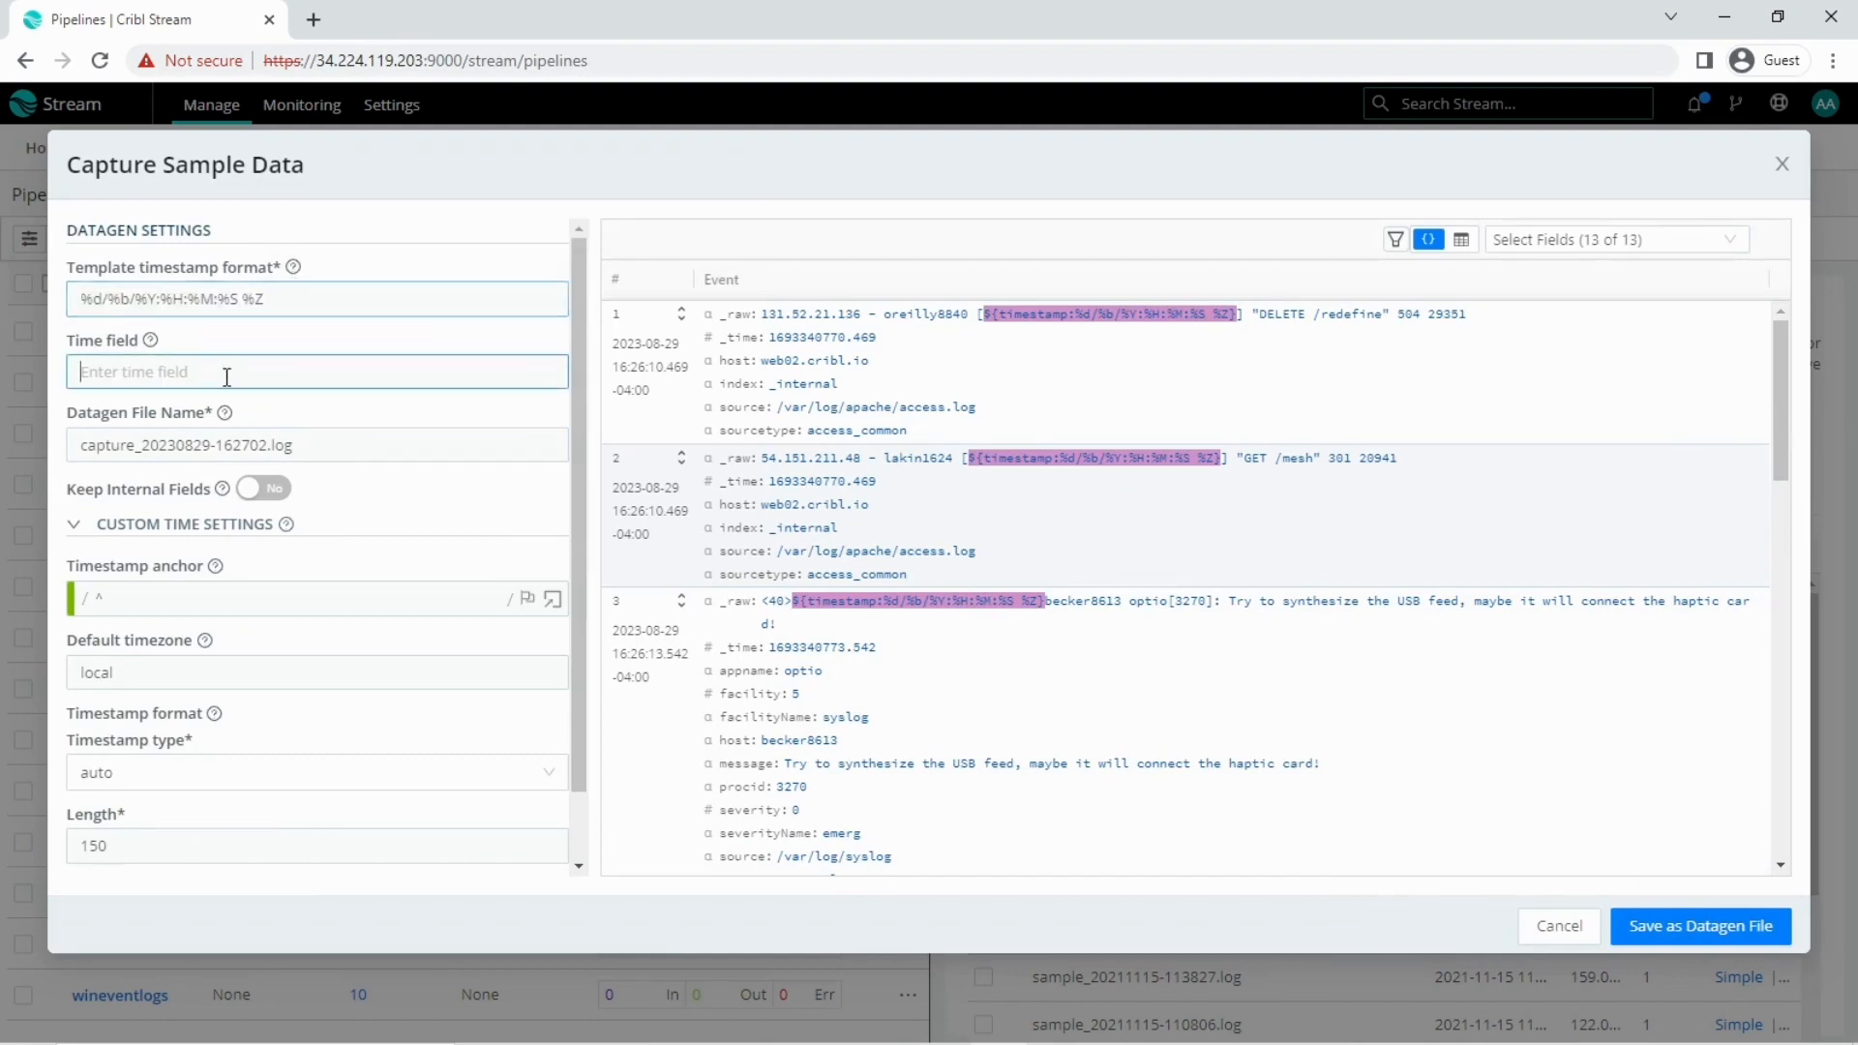
pyautogui.doubleClick(811, 338)
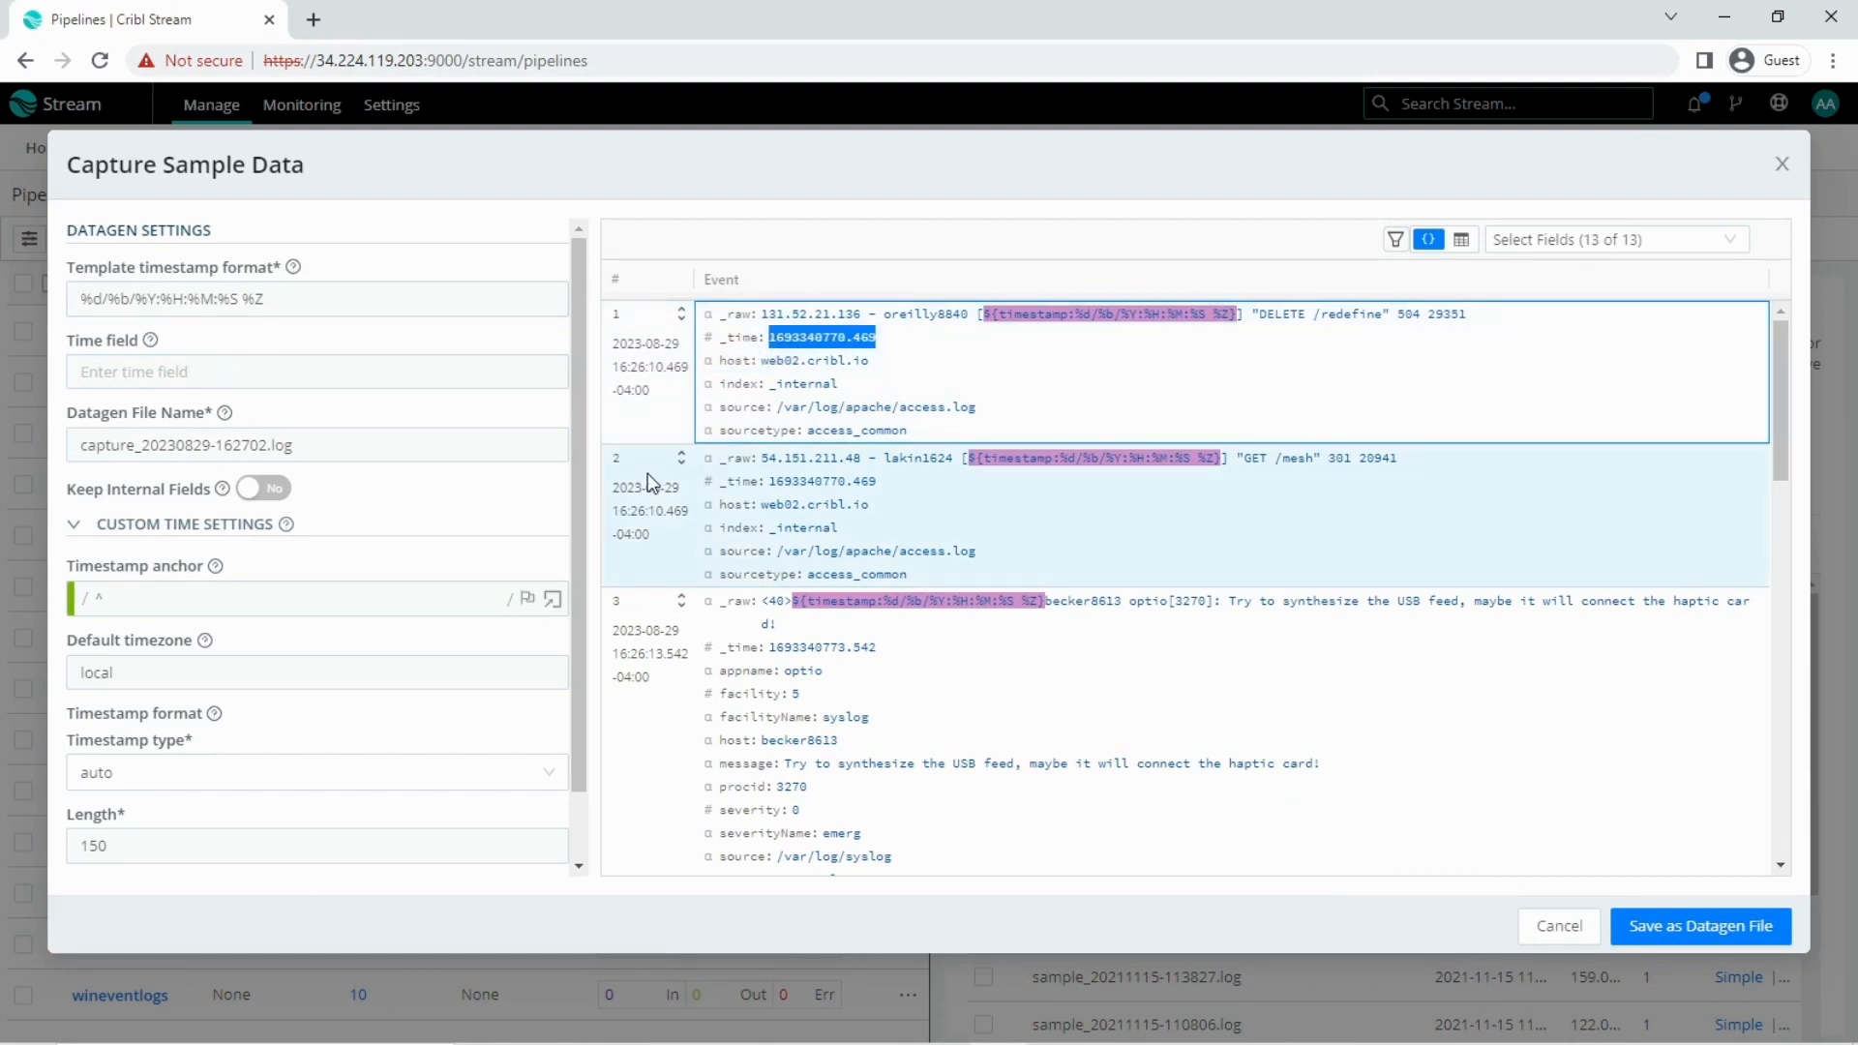
pyautogui.click(190, 377)
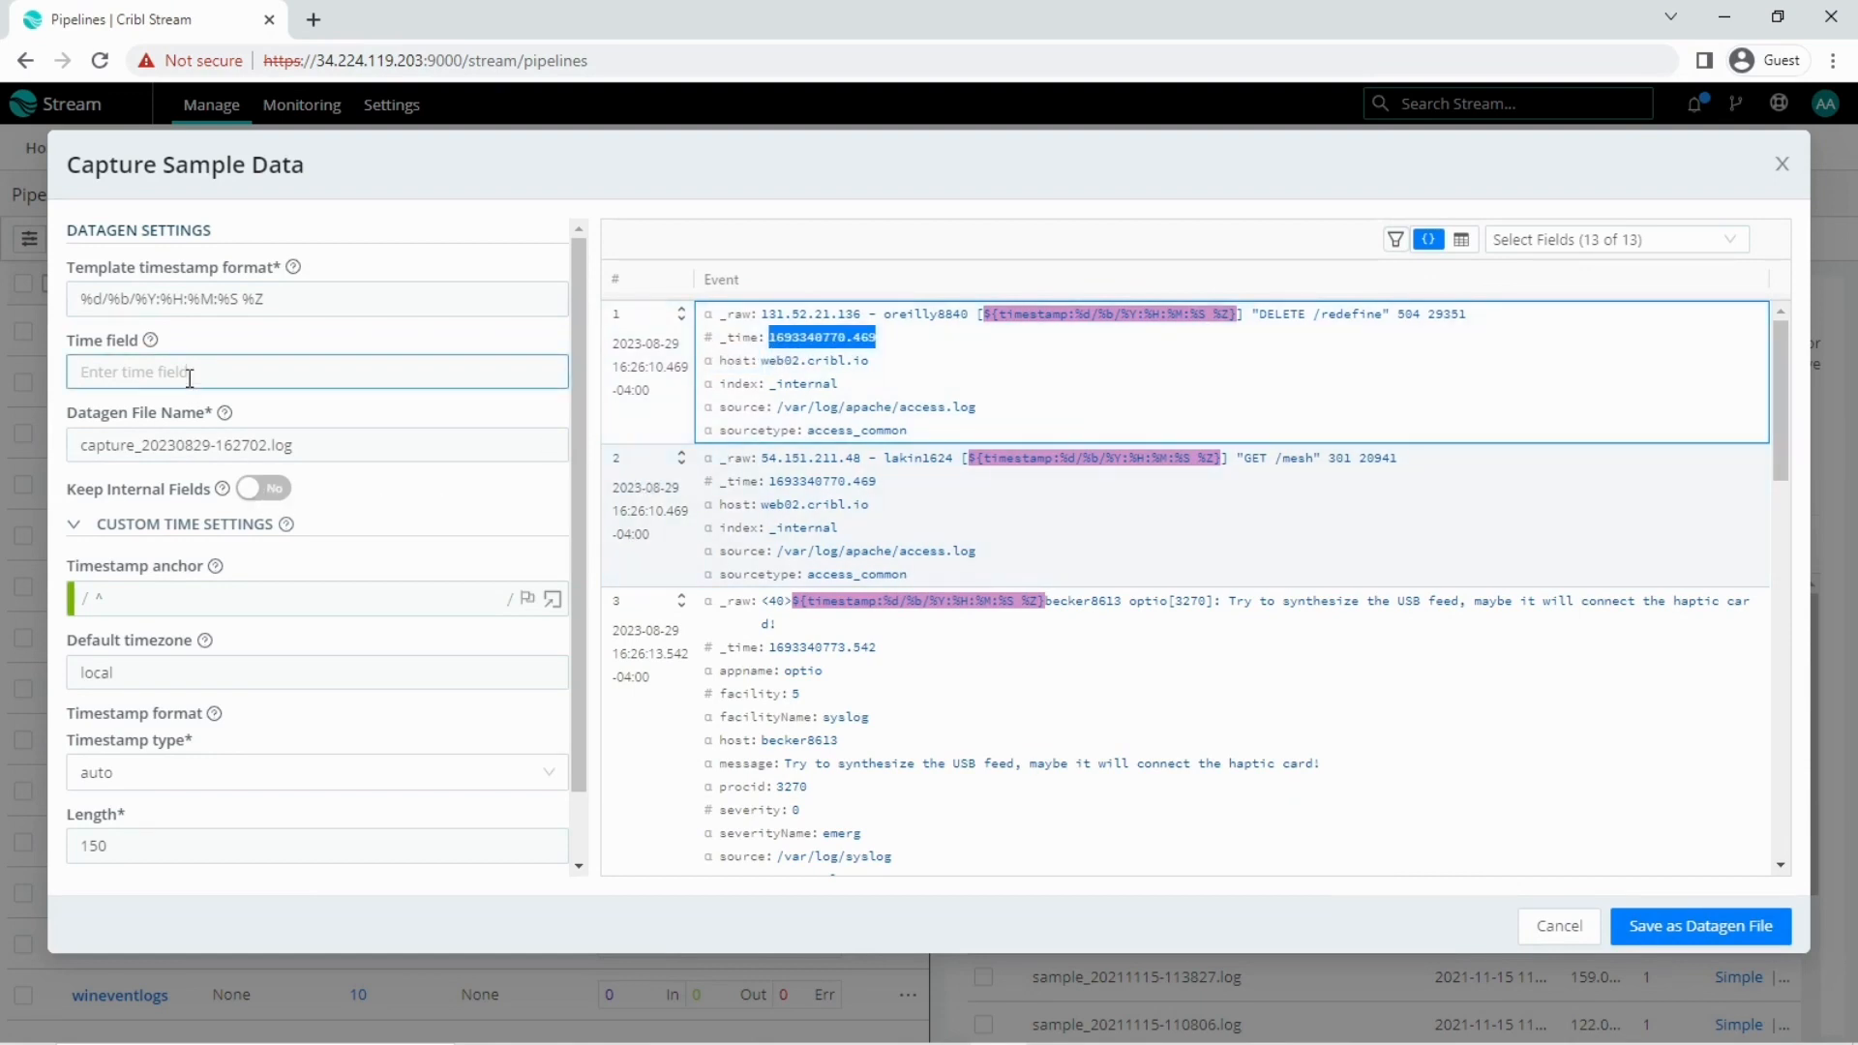
pyautogui.click(189, 377)
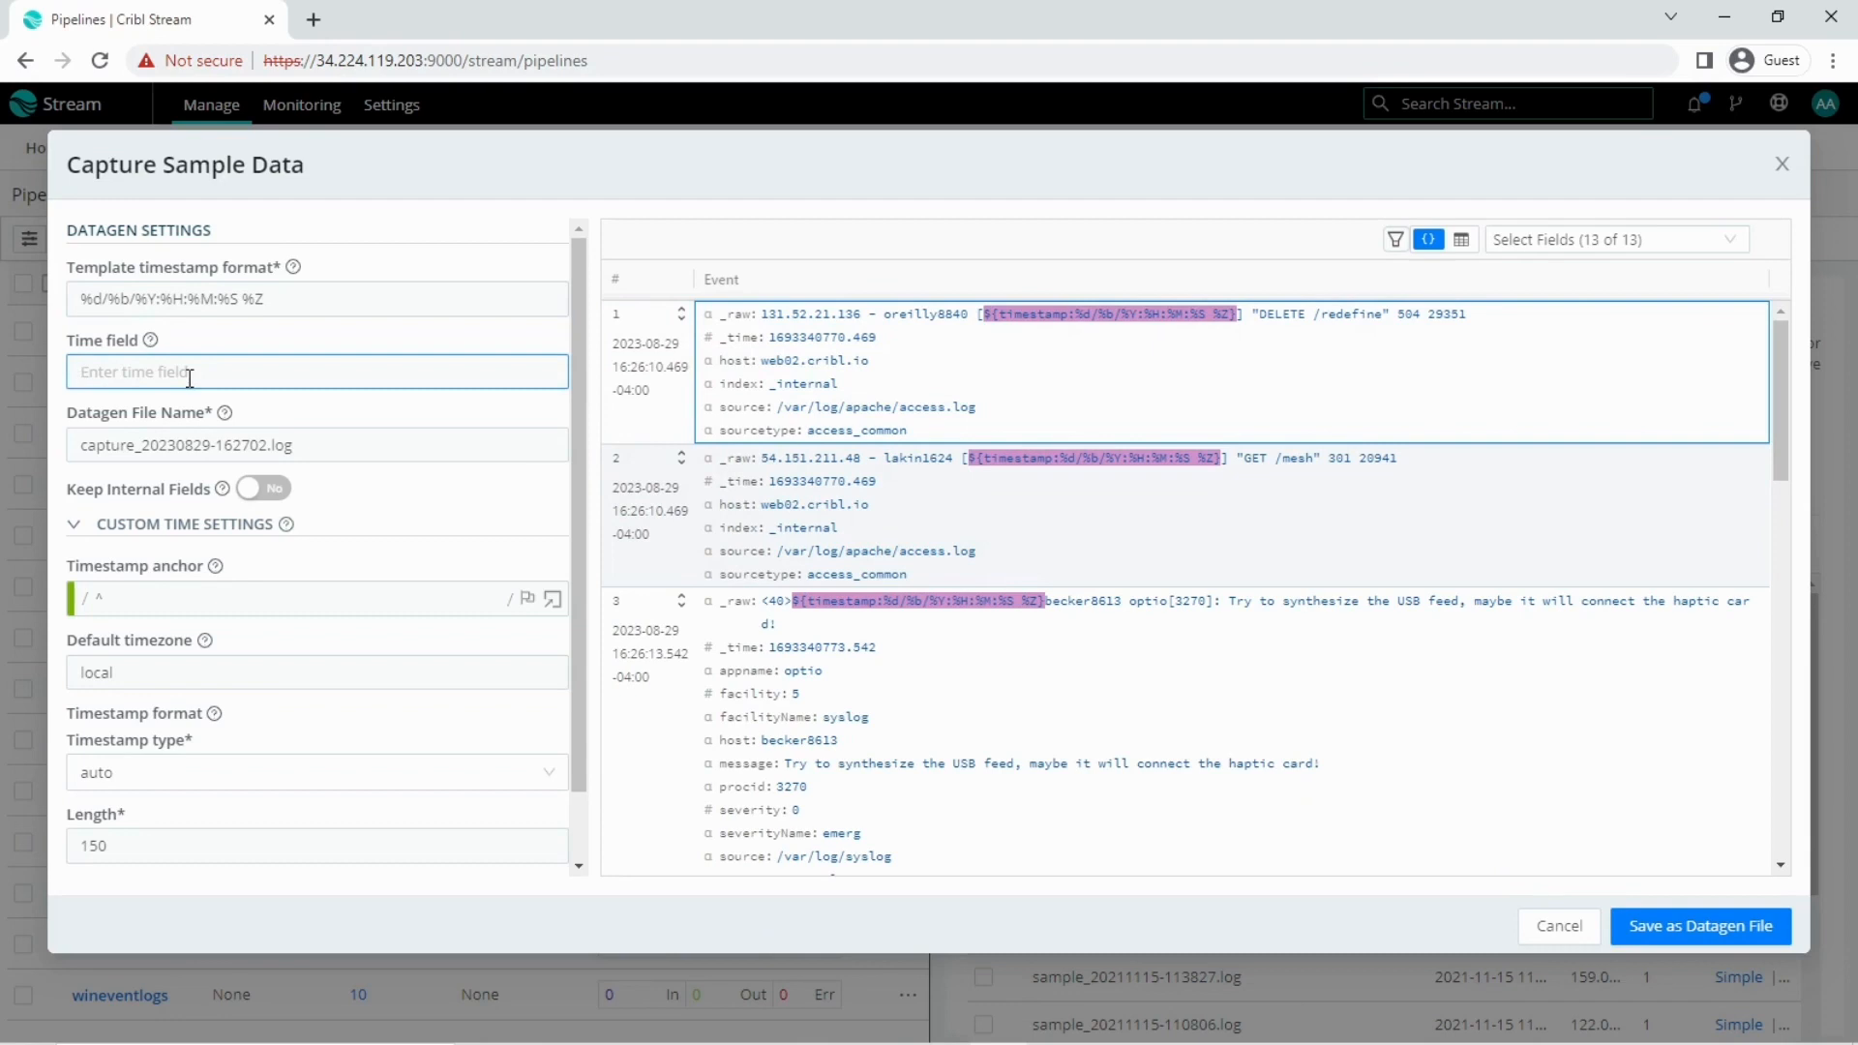